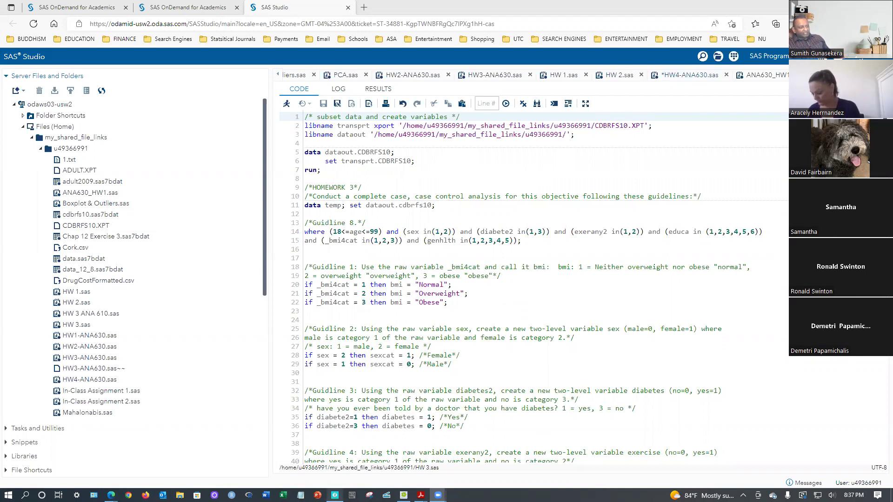
View the variable-type table in Neo Notes, and switch to CamShop to magnify the handwritten Research Study page.
click(335, 495)
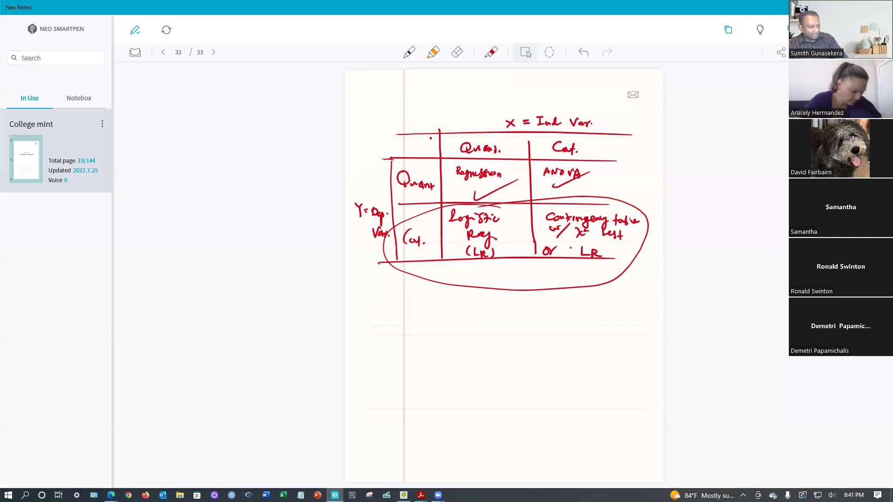
click(404, 495)
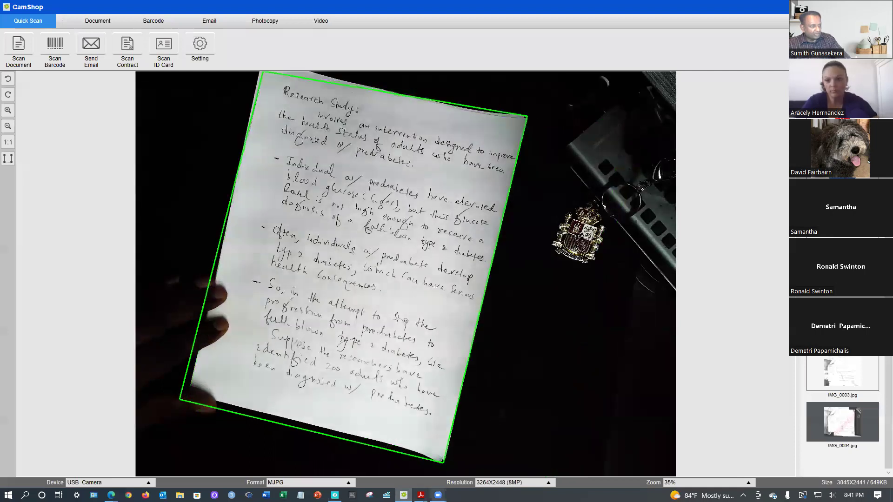
mouse_move(438, 496)
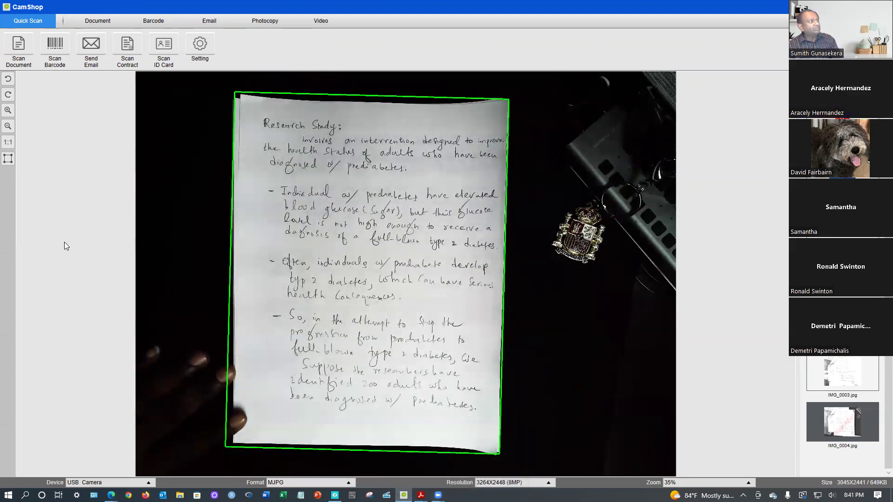
click(8, 114)
click(8, 112)
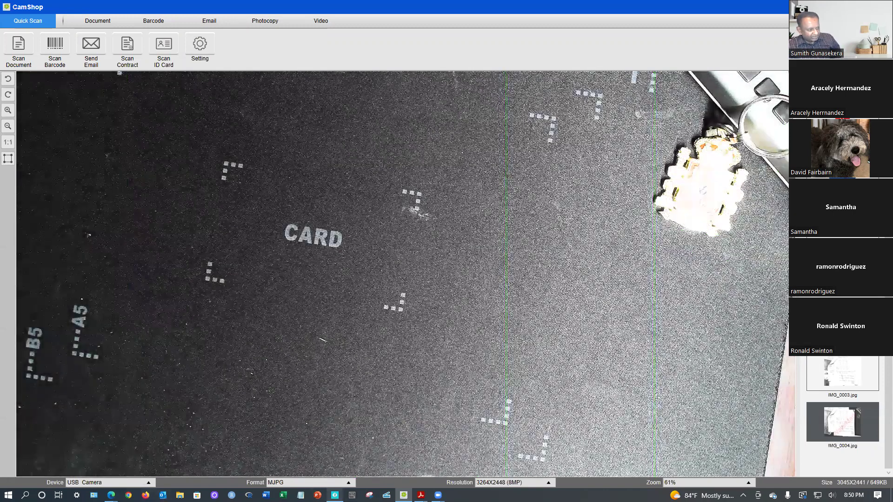
Check the table in Neo Notes again, and return to CamShop to magnify the writing-scores model page to 81%.
click(335, 495)
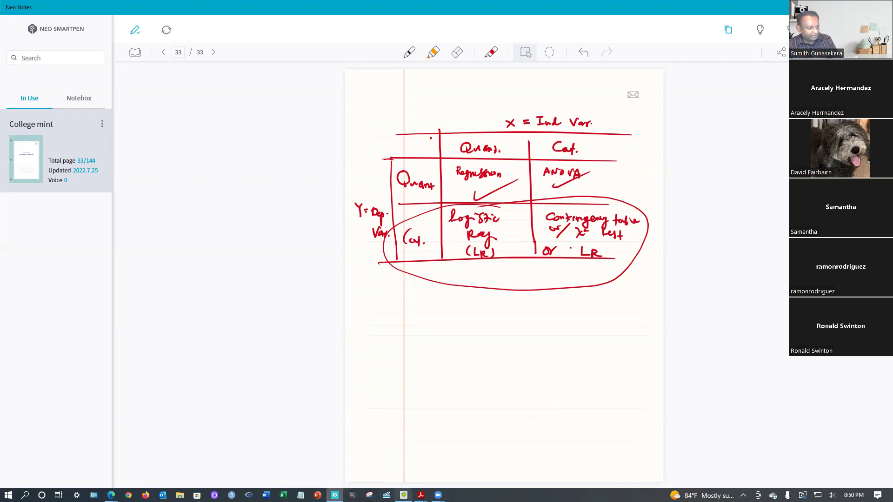
key(alt+Tab)
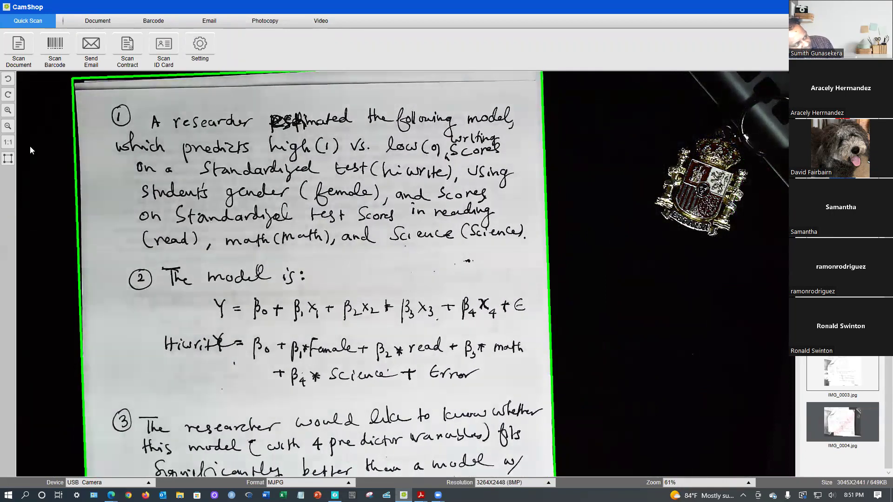
click(9, 111)
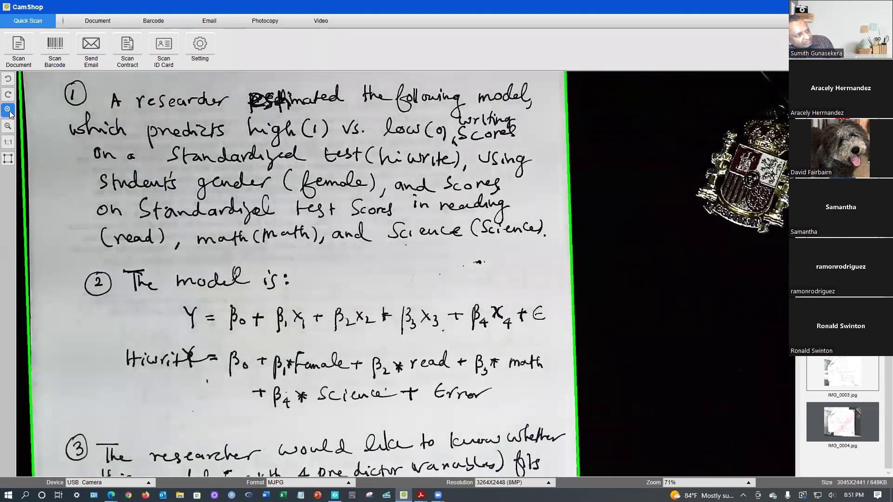
click(9, 111)
drag(498, 197, 610, 238)
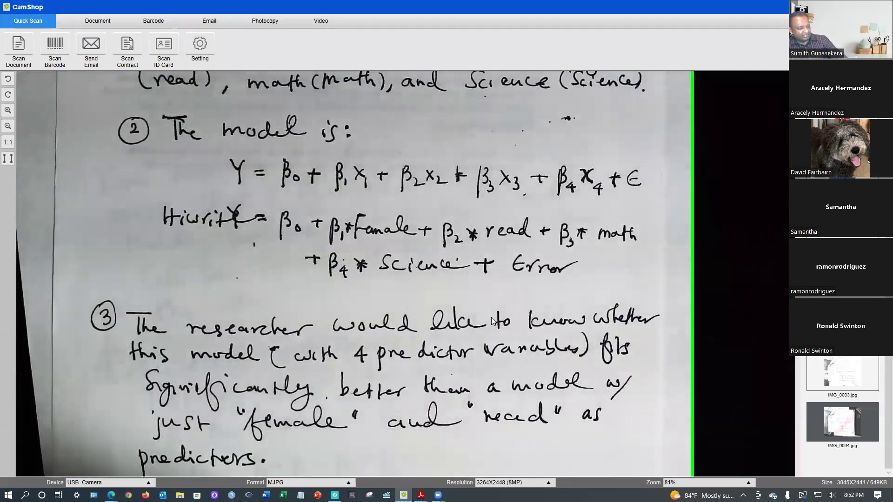
scroll(471, 312, up, 2)
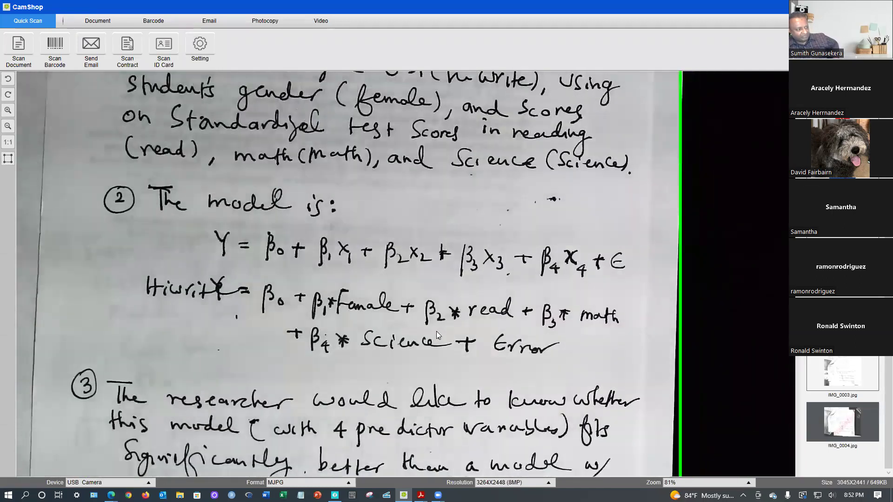
scroll(408, 322, down, 2)
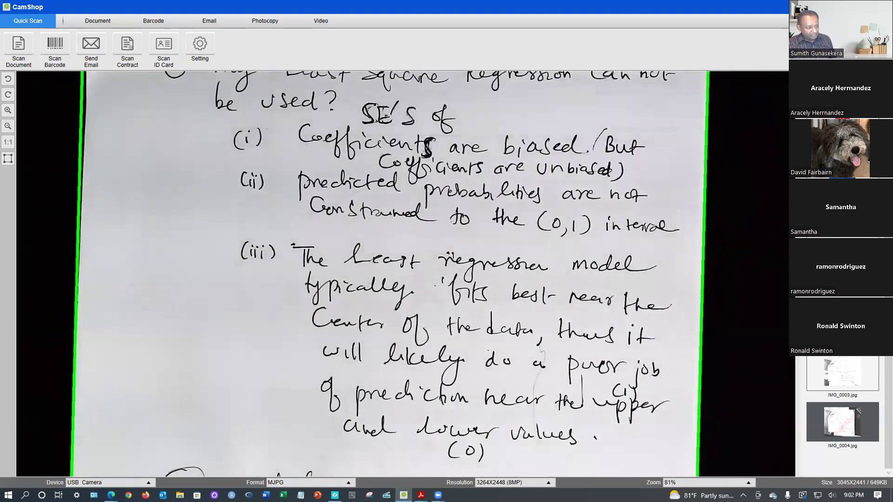
Compare the handwritten Neo Notes page with the CamShop page on why least square regression cannot be used.
key(alt+Tab)
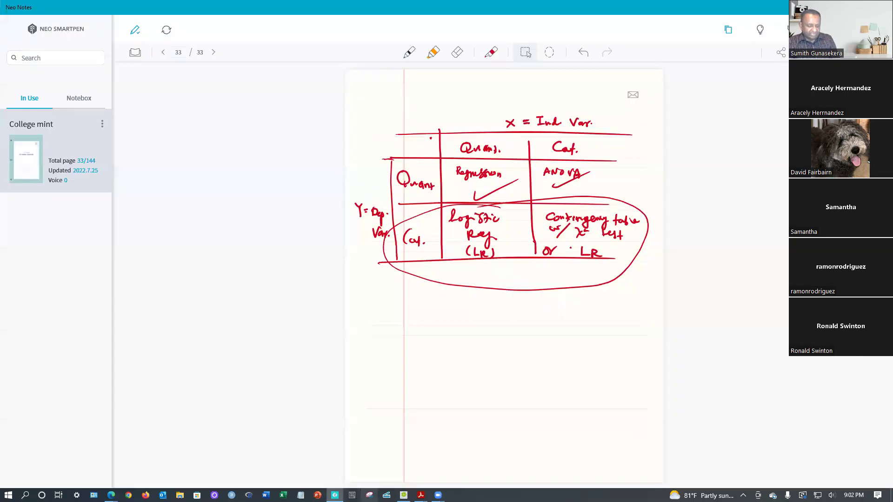
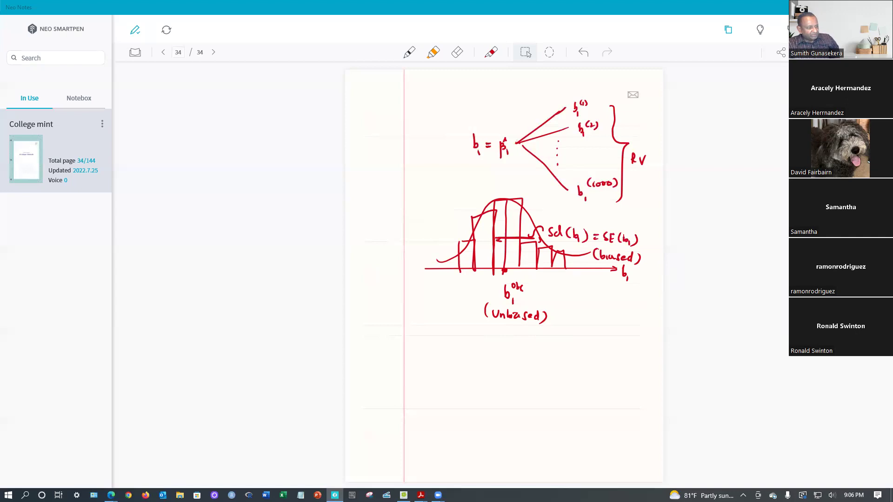
click(403, 495)
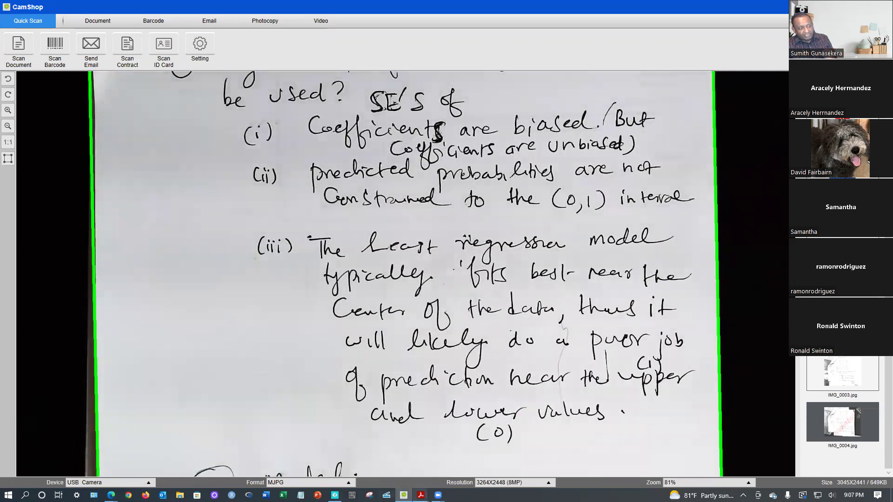
key(alt+Tab)
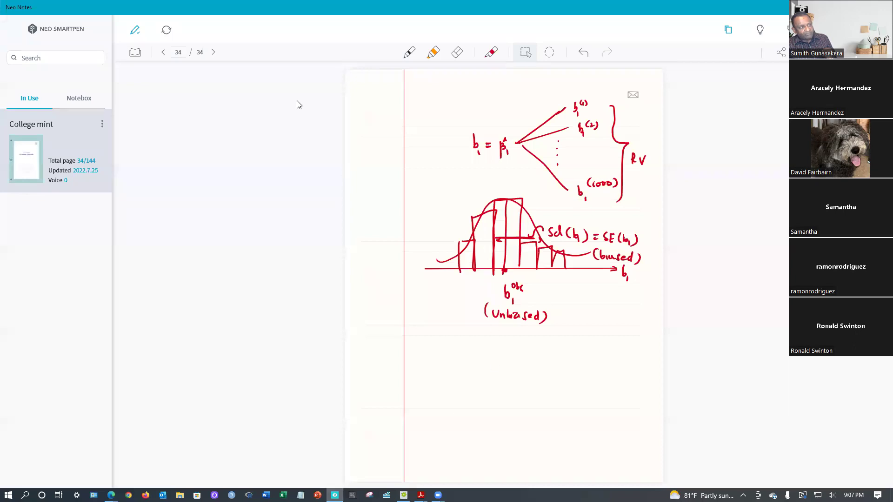
Review pages 33 and 34 of the College mint notebook on multiple linear regression and its coefficients.
click(164, 53)
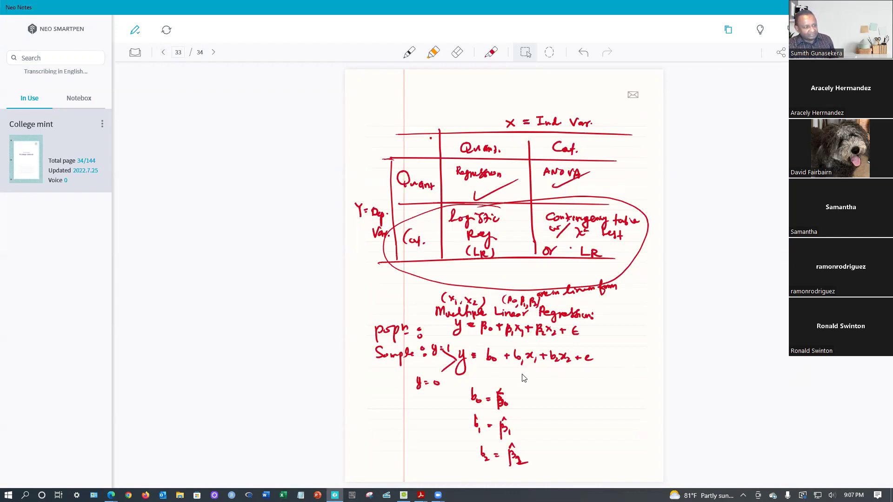
click(214, 55)
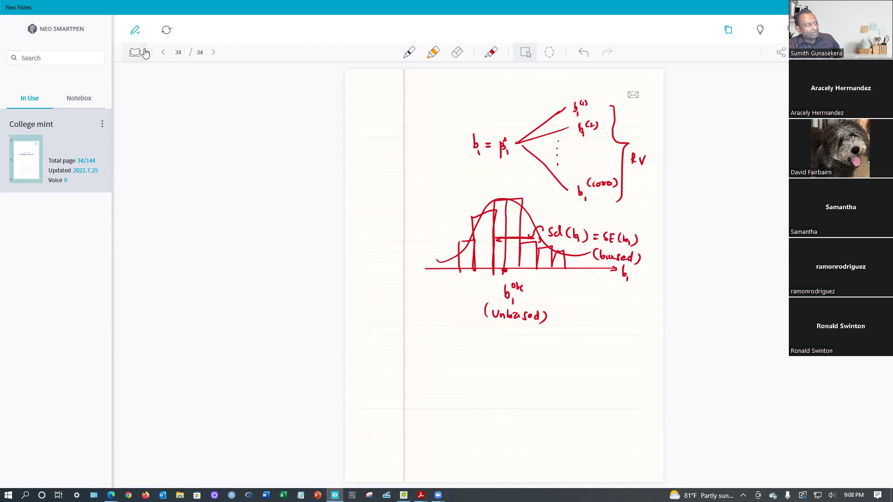
scroll(403, 467, up, 1)
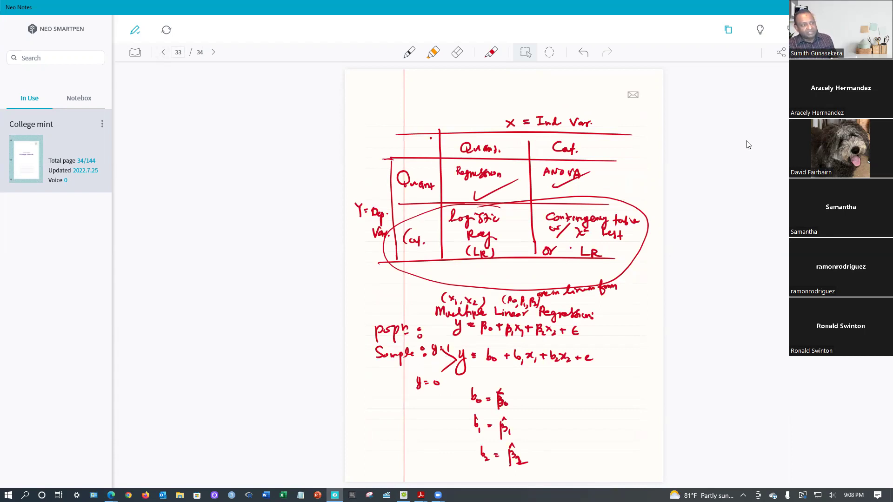
Examine the least square regression limitations in CamShop at 87% zoom, alternating with the probability notes in Neo Notes.
key(alt+Tab)
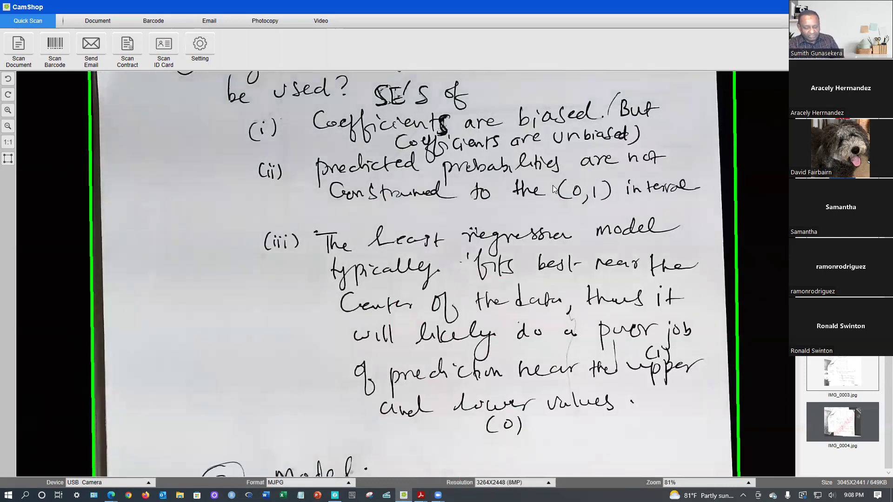
scroll(395, 344, up, 1)
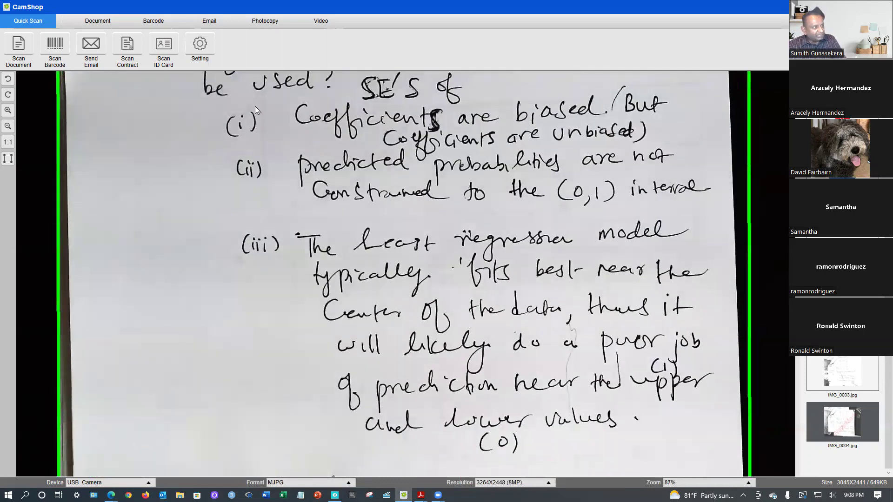
click(335, 495)
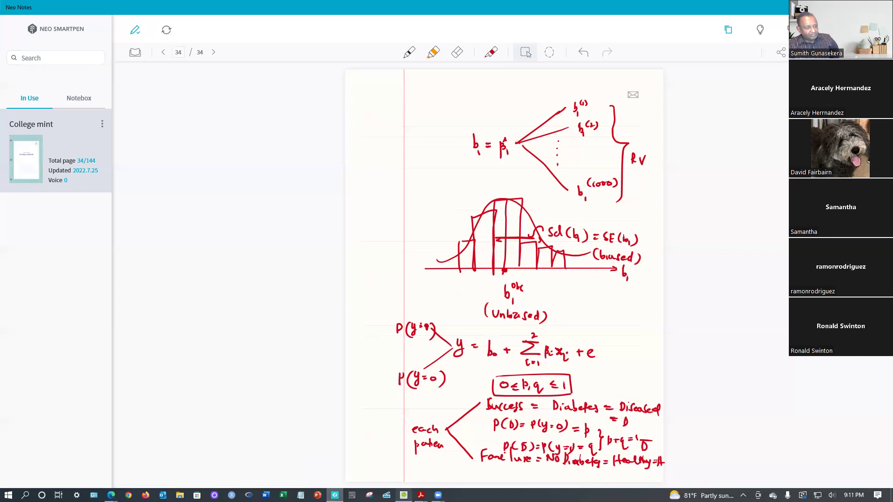
click(403, 495)
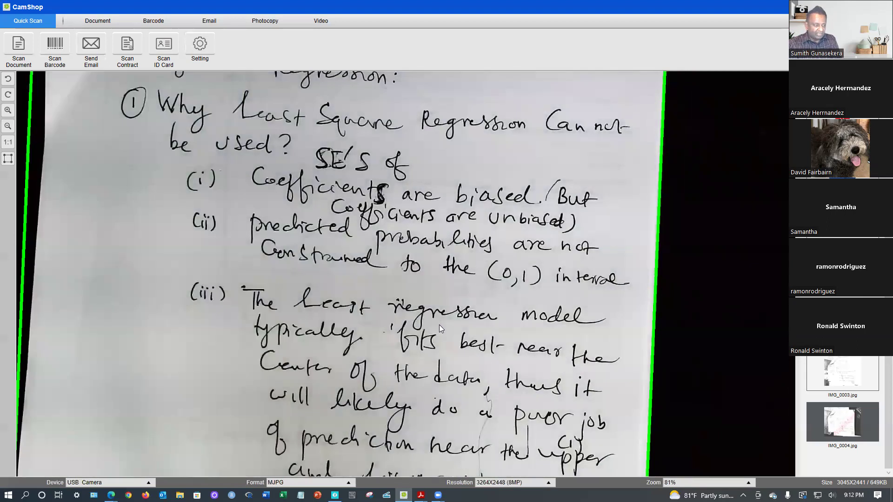
scroll(439, 324, up, 1)
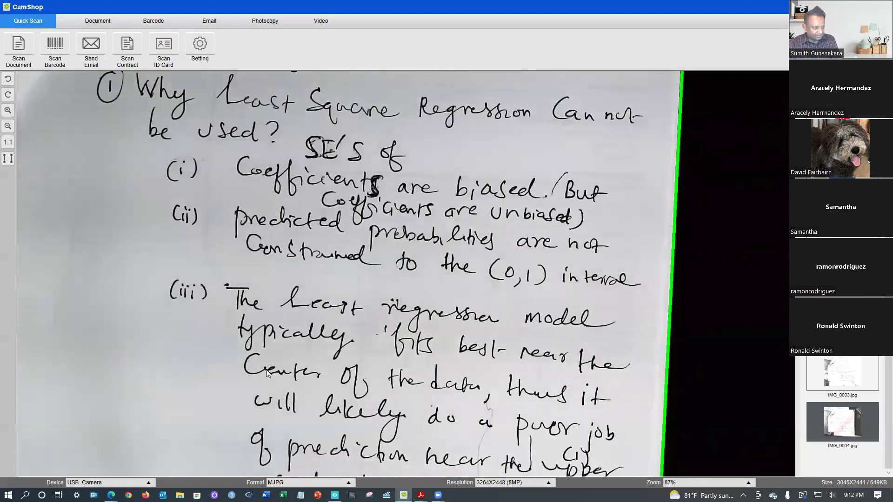
Switch to Neo Notes and review pages 35 and 36 on the logit model and the probability formula.
key(alt+Tab)
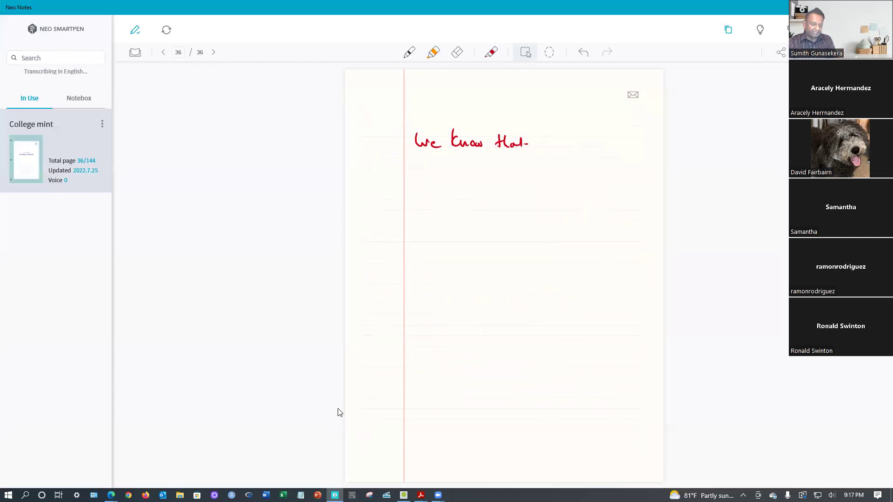
scroll(339, 412, up, 3)
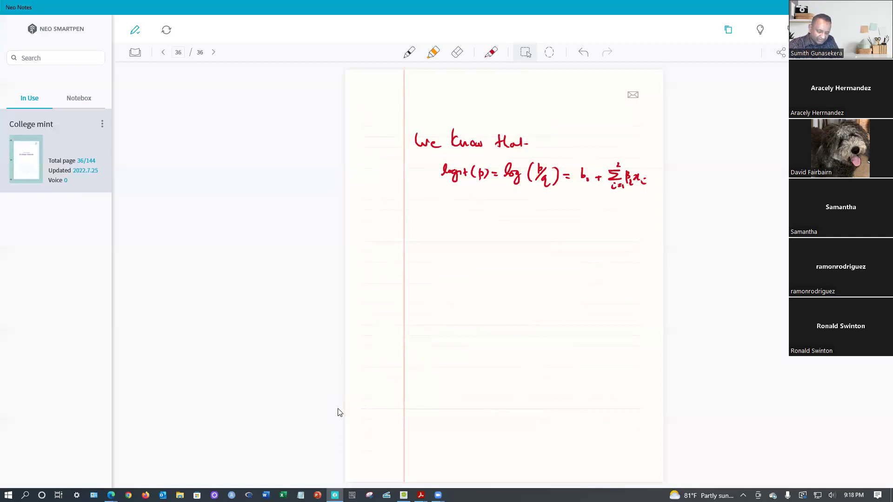
click(162, 61)
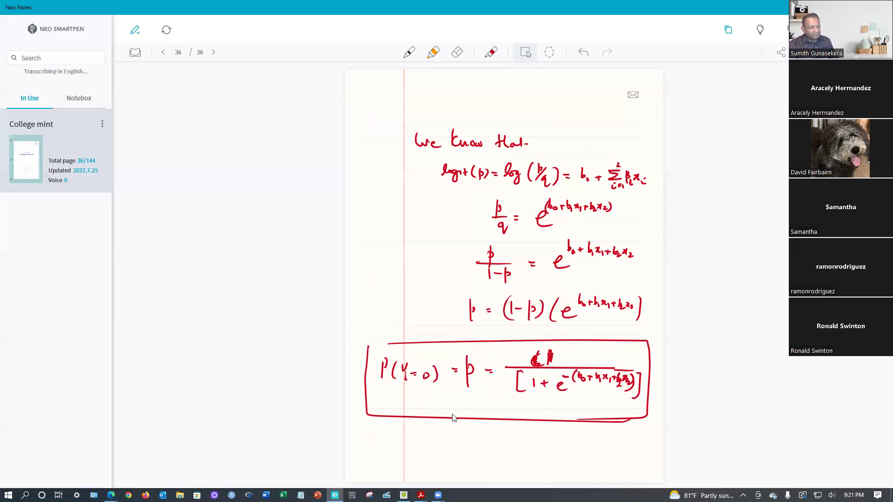
click(164, 53)
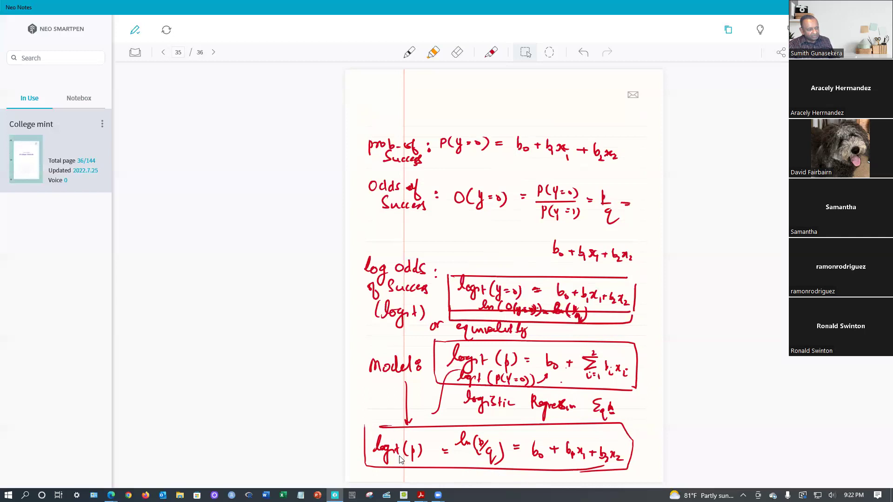
click(214, 53)
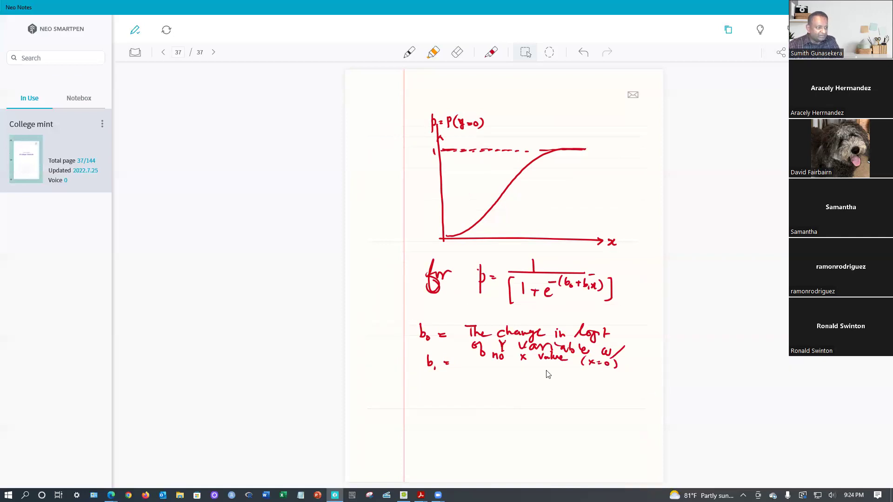
Delete the handwritten "b1 =" strokes beneath the b0 definition on page 37.
click(431, 360)
key(Delete)
click(448, 365)
click(448, 366)
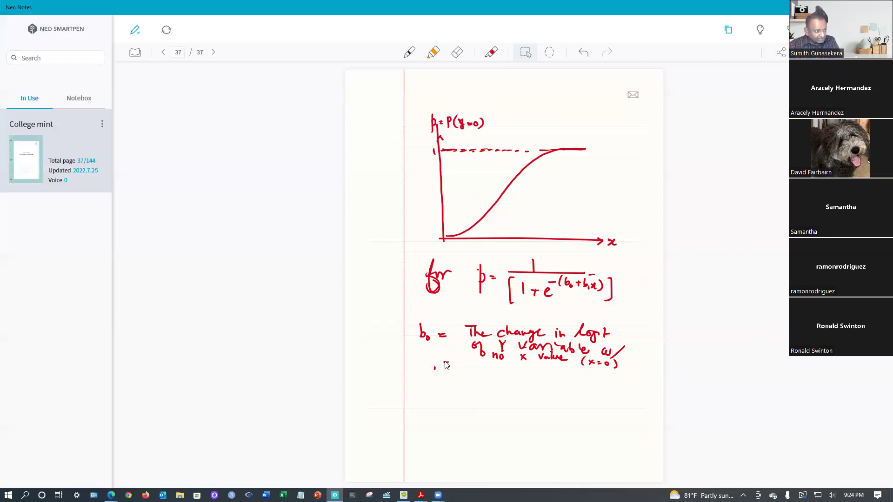
click(447, 364)
key(Delete)
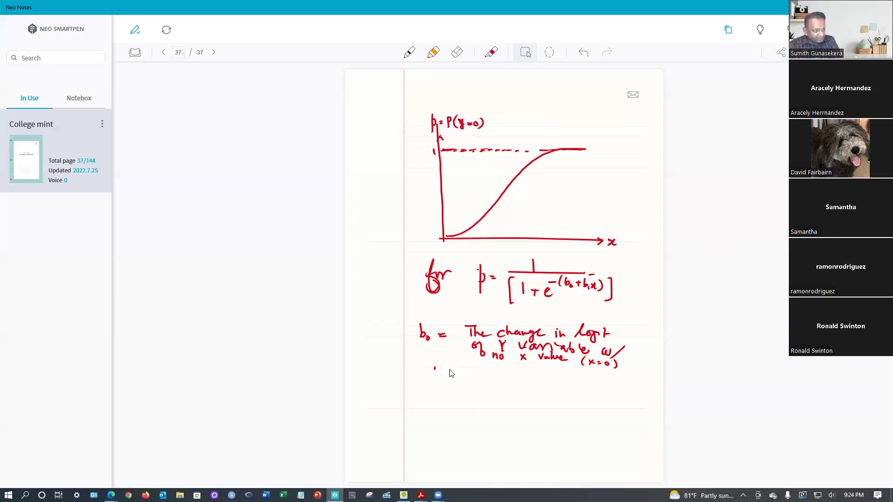
click(437, 369)
key(Delete)
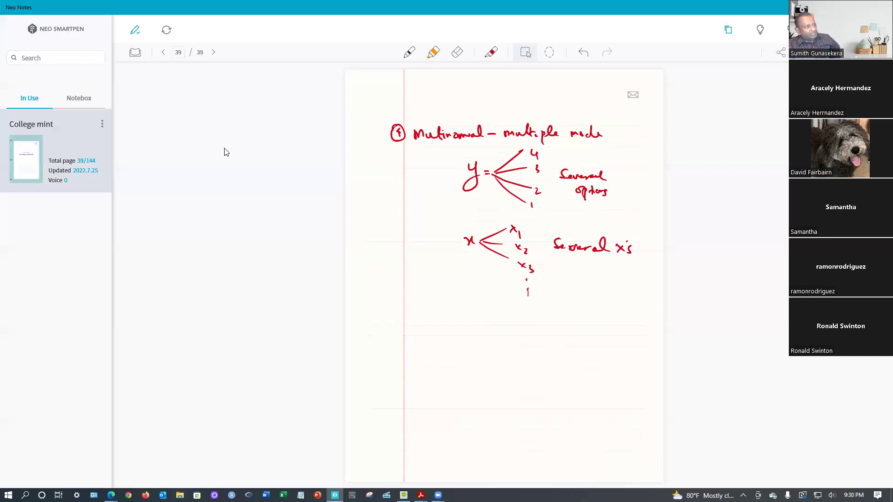
Review pages 38 and 39 on the types of logistic regression models, and switch to the Goodness-of-fit page in CamShop.
click(161, 54)
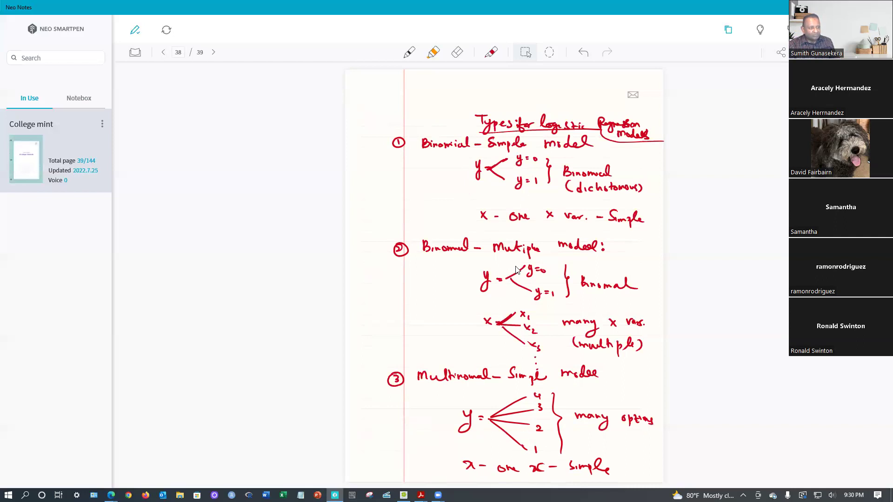
click(218, 53)
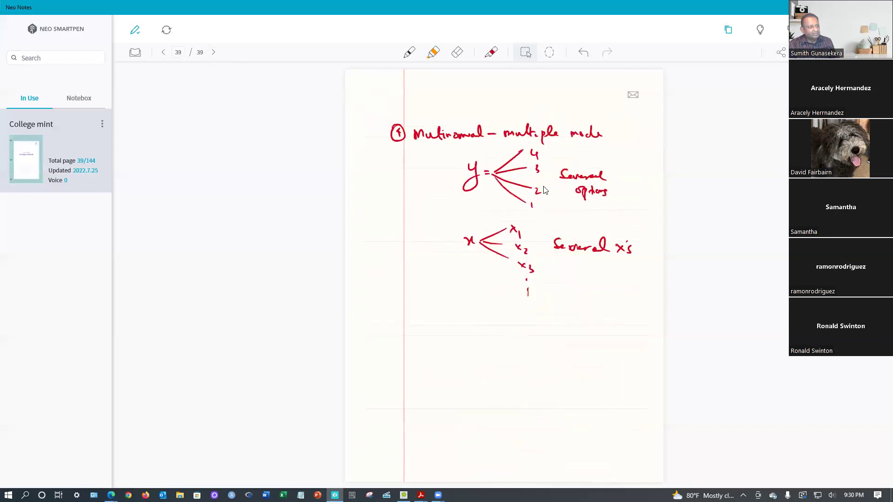
click(164, 53)
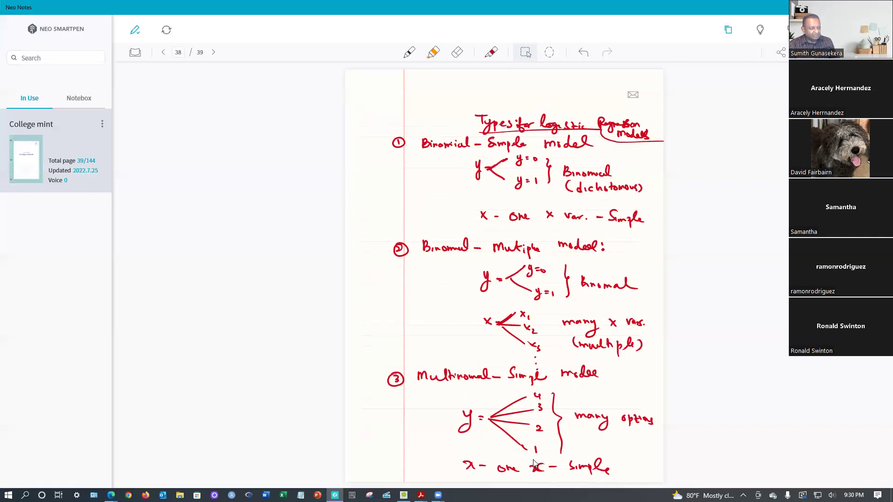
click(214, 52)
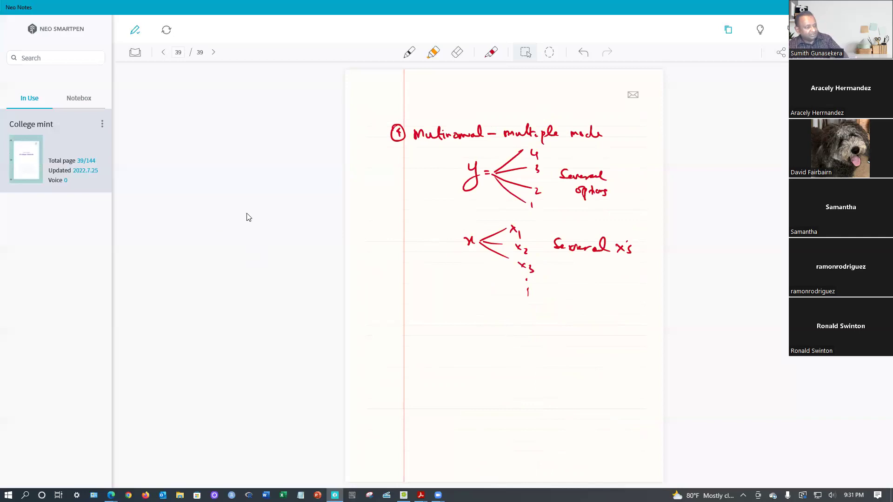
click(404, 495)
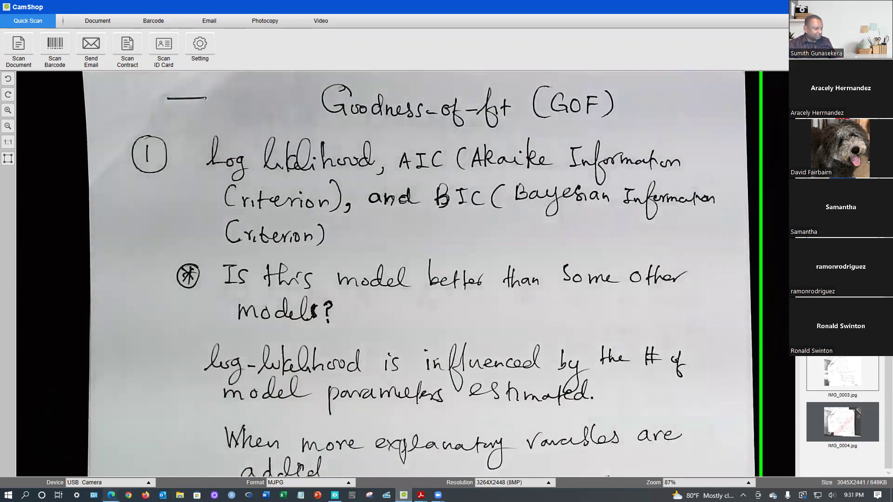
Switch to SAS Studio and run the opening HW 3.sas code that reads CDBRFS10.XPT into dataout.CDBRFS10, returning to the code.
mouse_move(111, 495)
click(49, 456)
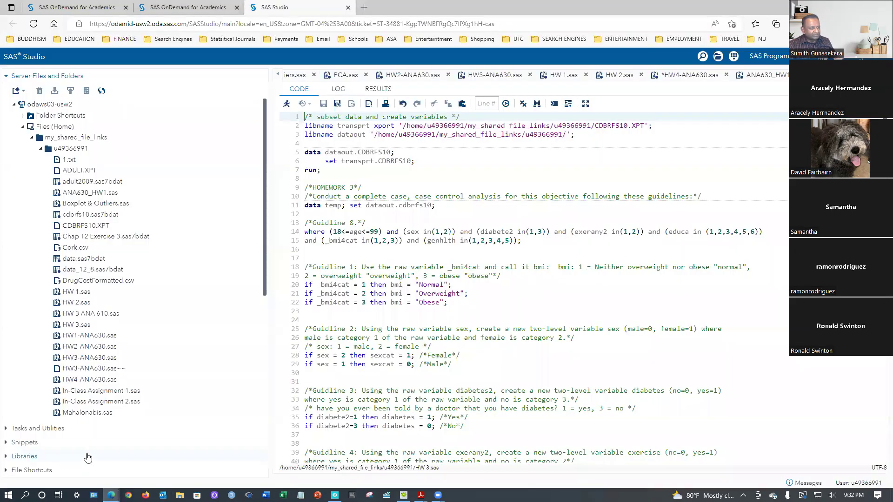
scroll(390, 359, down, 13)
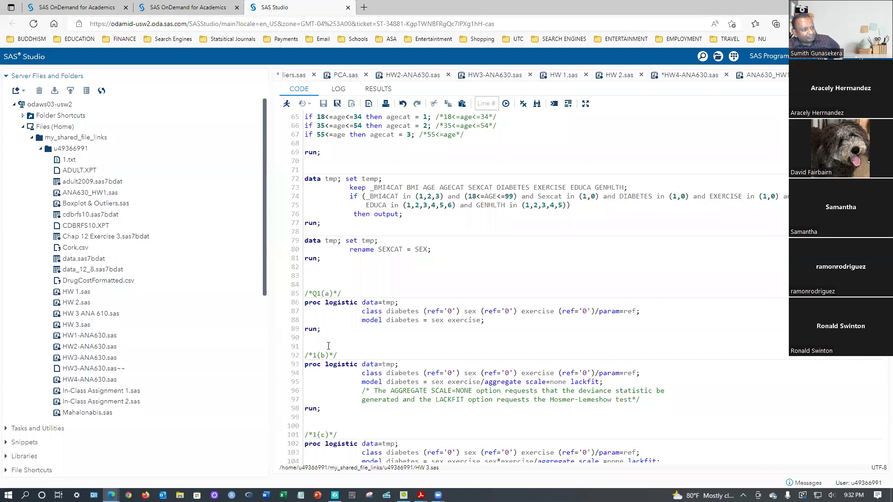
scroll(328, 346, up, 13)
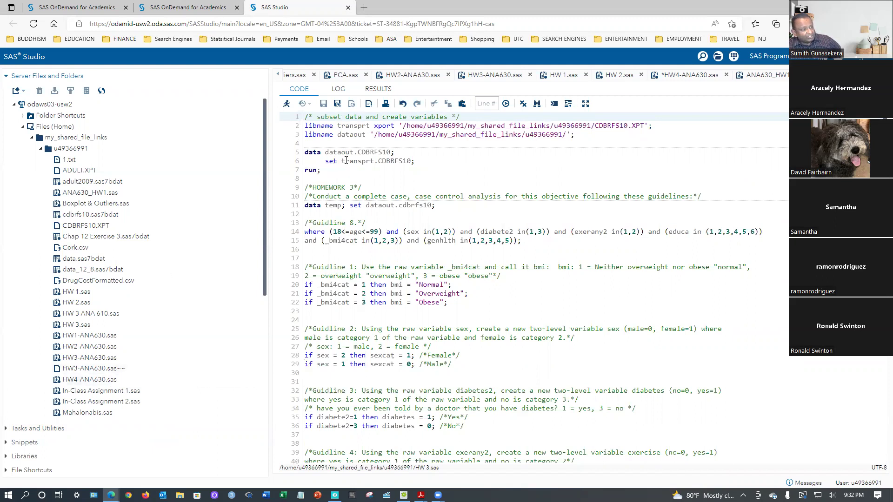
drag(329, 170, 293, 116)
click(287, 104)
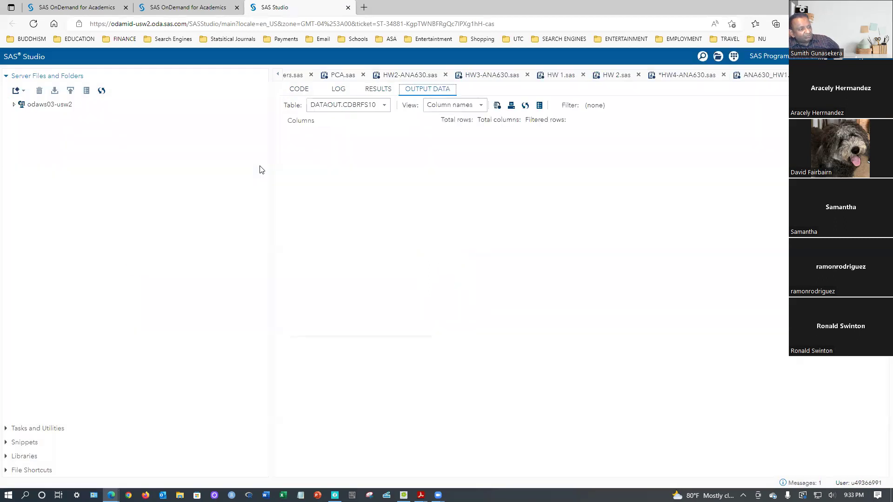
click(300, 89)
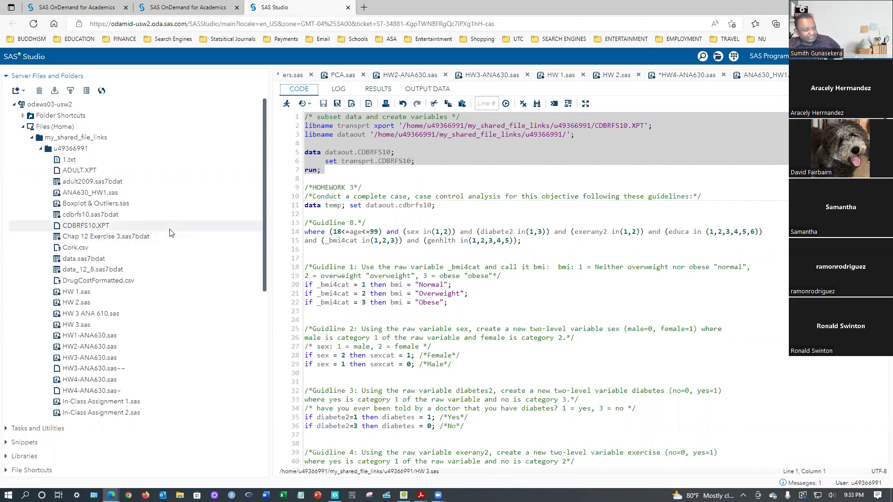
Switch to the CDC BRFSS 2010 page and examine the codebook, calculated variables and SAS Transport data file entries.
mouse_move(111, 495)
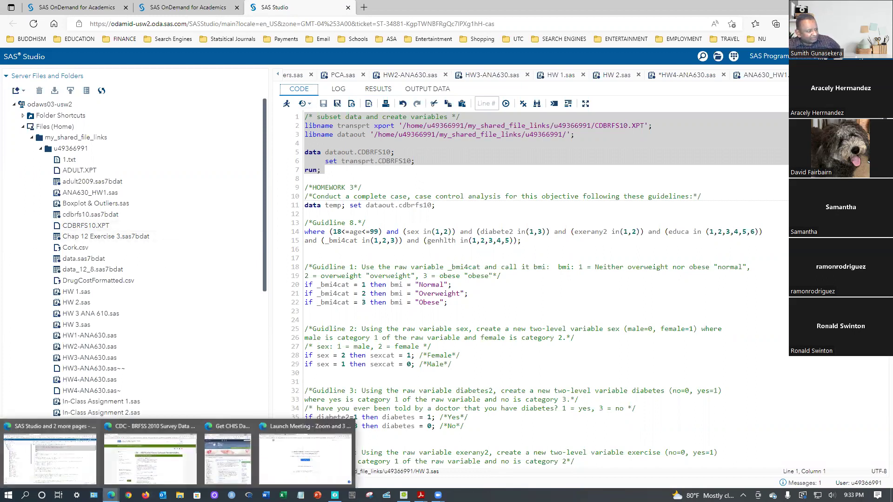
click(177, 467)
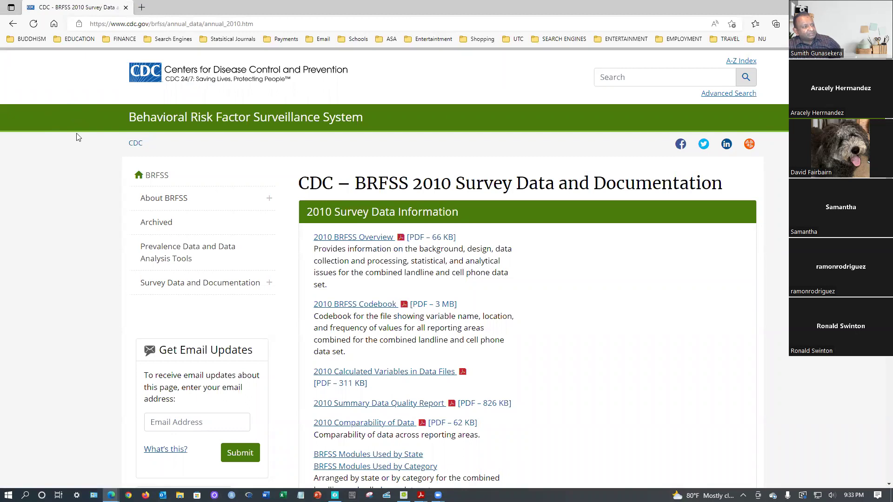
scroll(592, 344, down, 1)
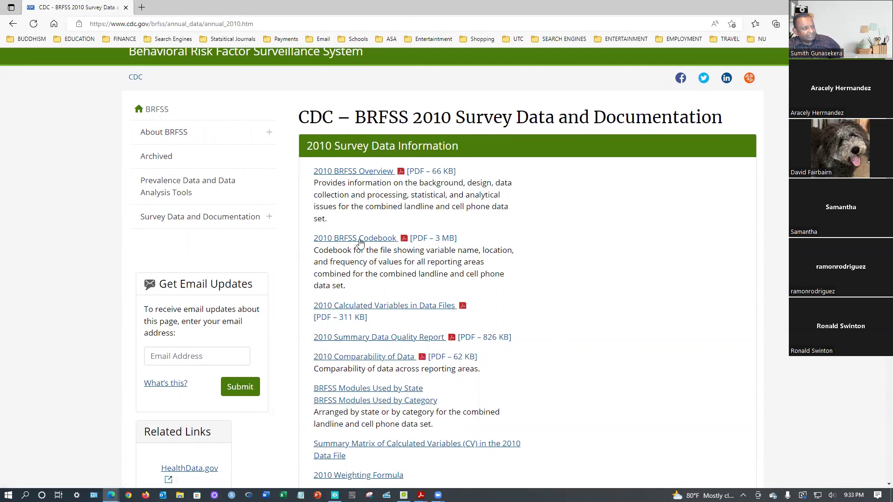
scroll(441, 360, down, 1)
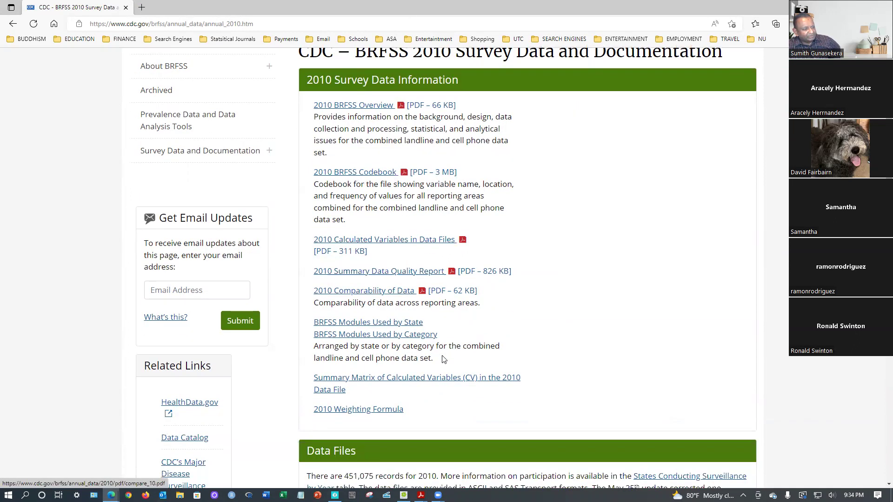
scroll(442, 358, down, 3)
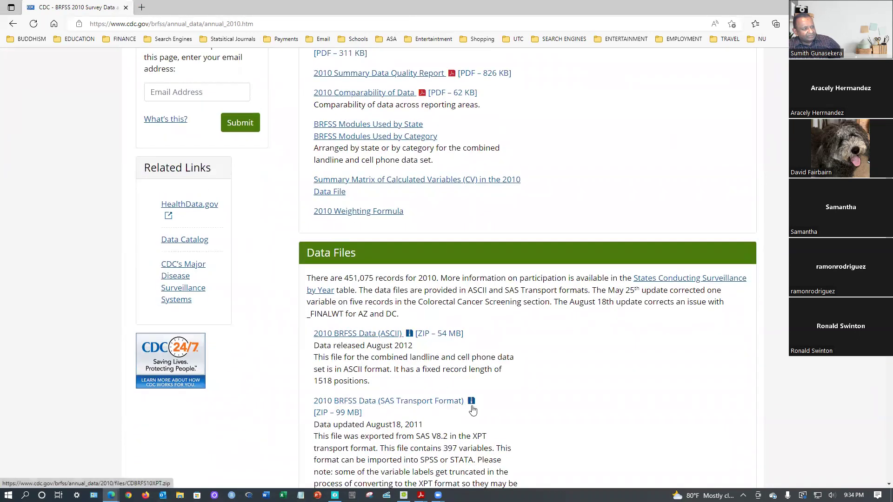
scroll(473, 410, down, 2)
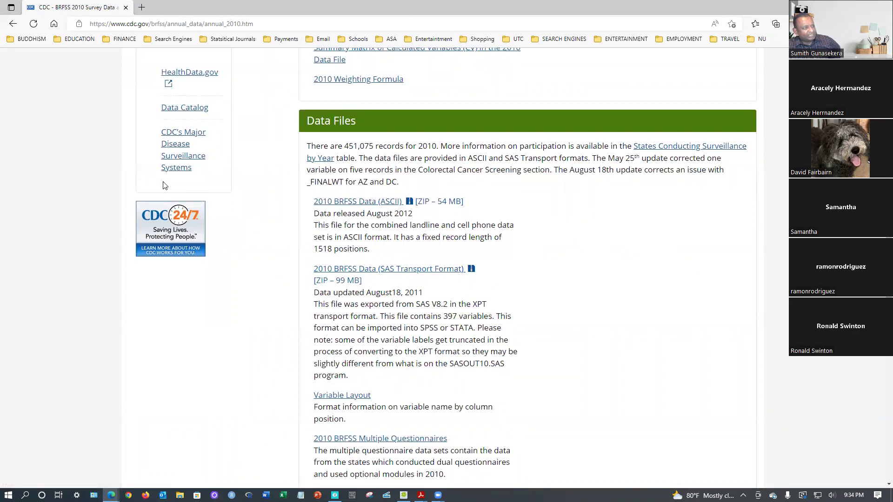
scroll(251, 181, up, 2)
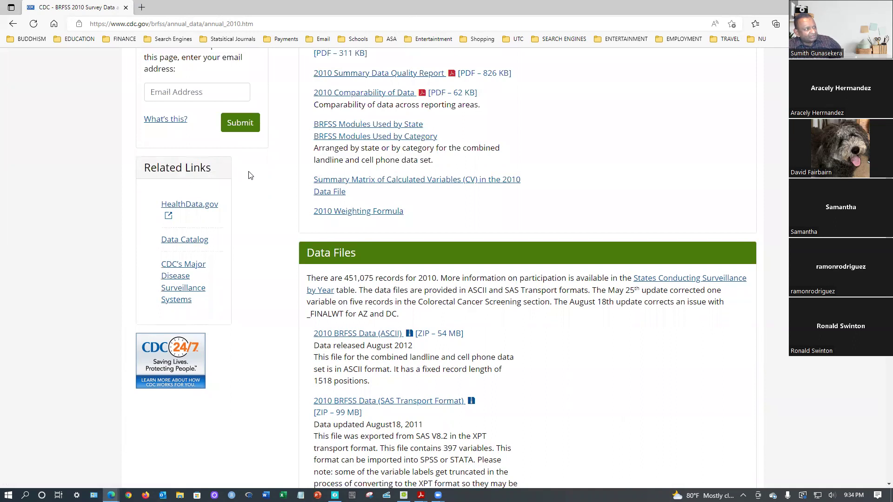
scroll(255, 178, up, 3)
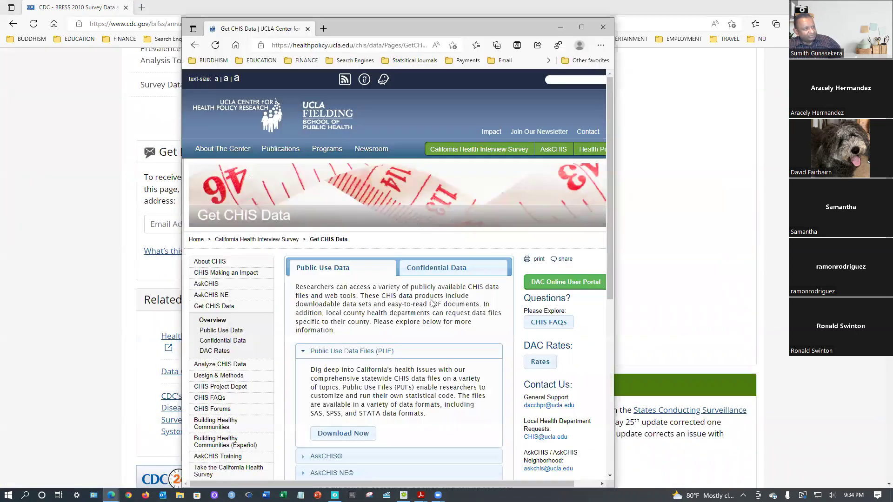
Maximize the UCLA Get CHIS Data window, review its public use data files, and switch back to the CDC BRFSS 2010 page.
click(581, 27)
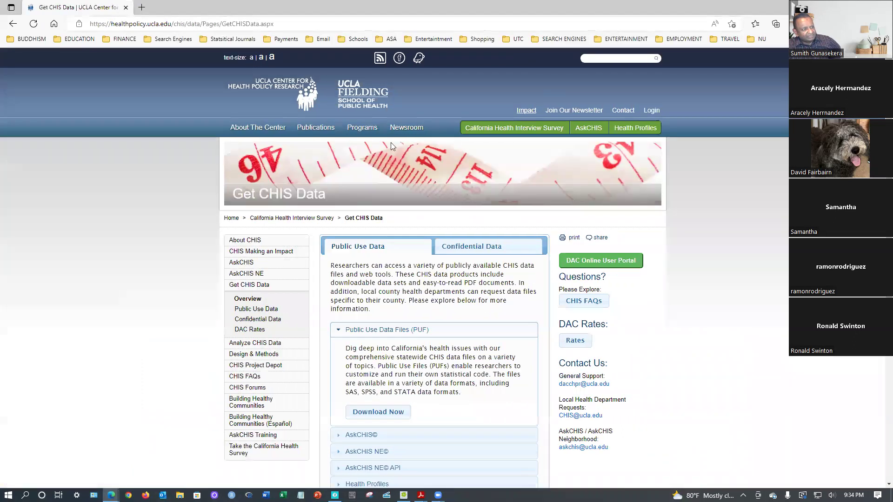
mouse_move(253, 133)
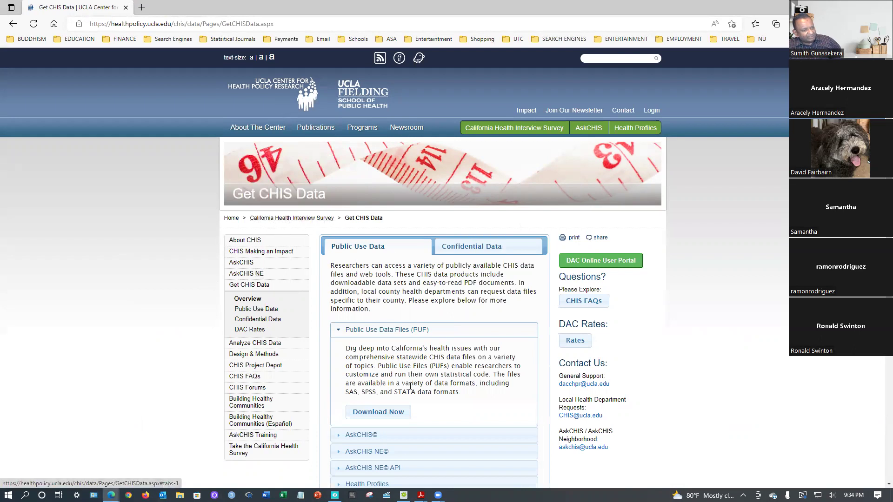
scroll(316, 232, down, 2)
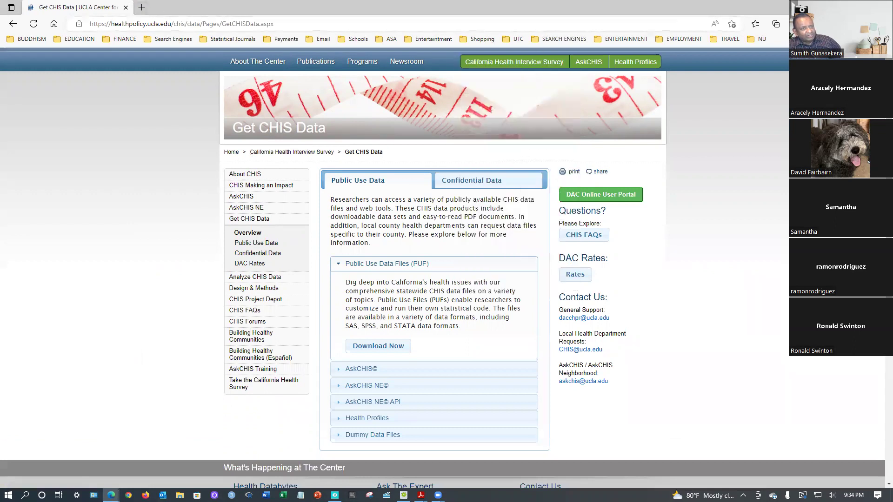
key(alt+Tab)
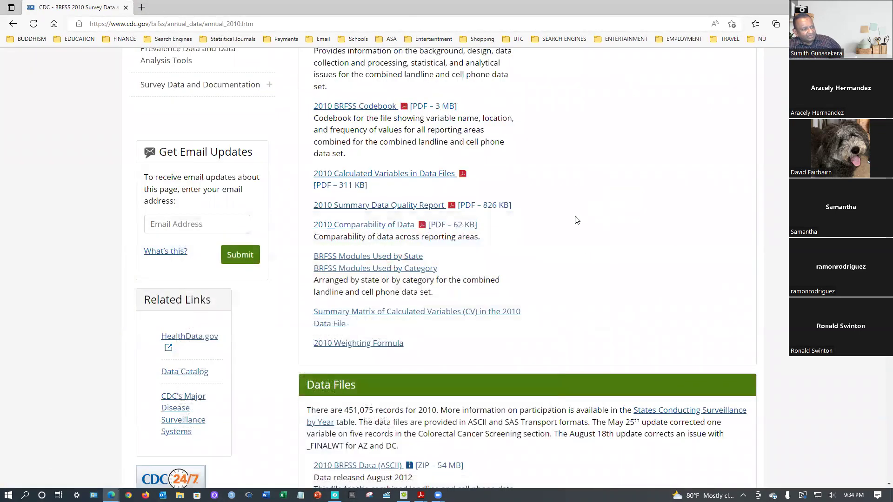
scroll(577, 218, up, 5)
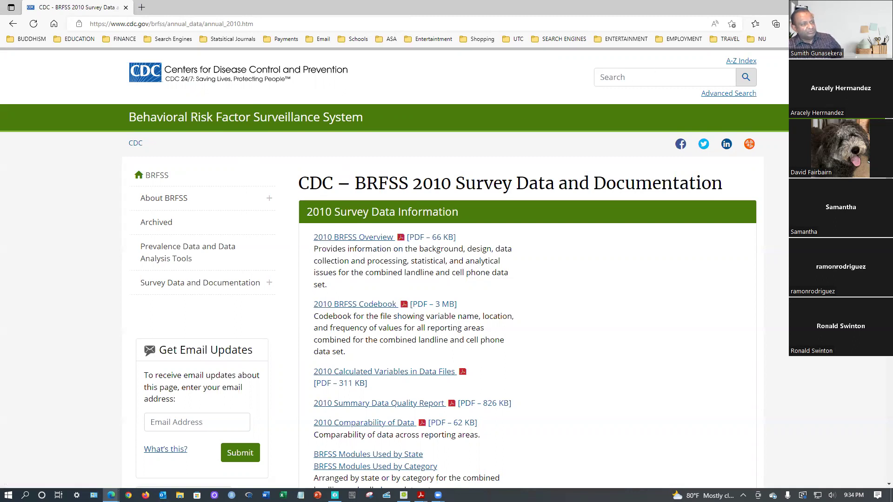
Minimize the UCLA Get CHIS Data and CDC BRFSS browser windows to return to HW 3.sas in SAS Studio.
mouse_move(112, 495)
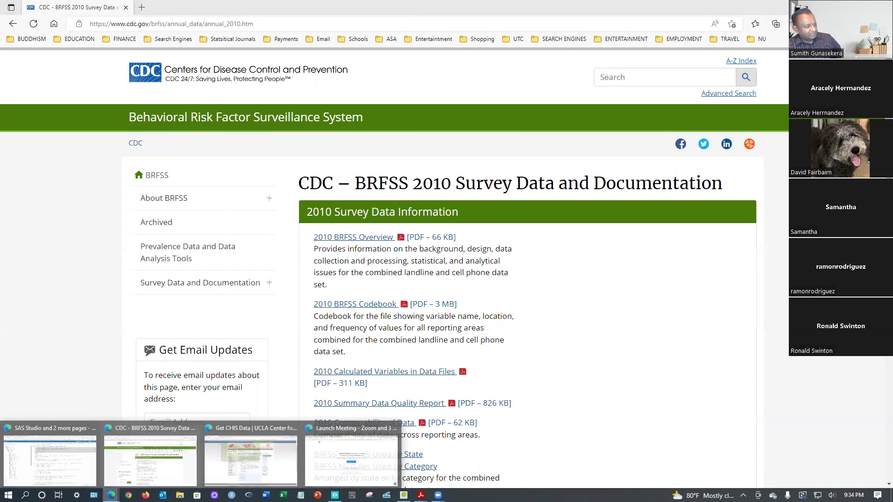
click(251, 458)
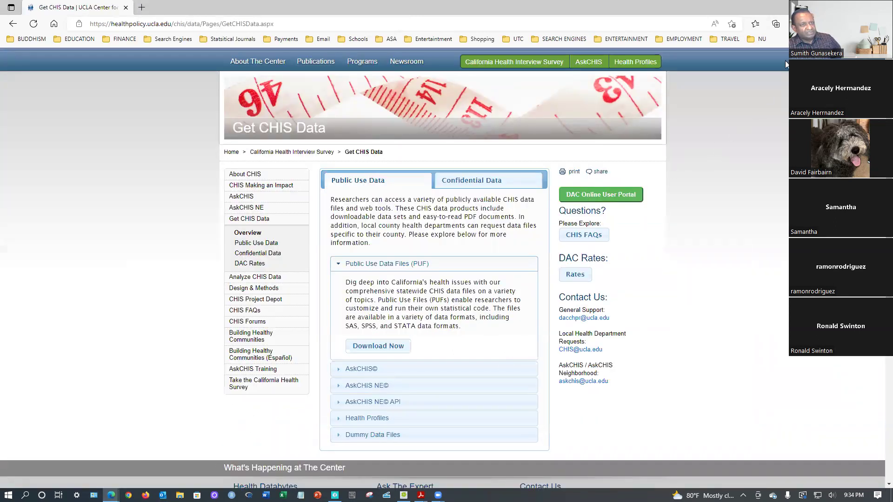
click(829, 7)
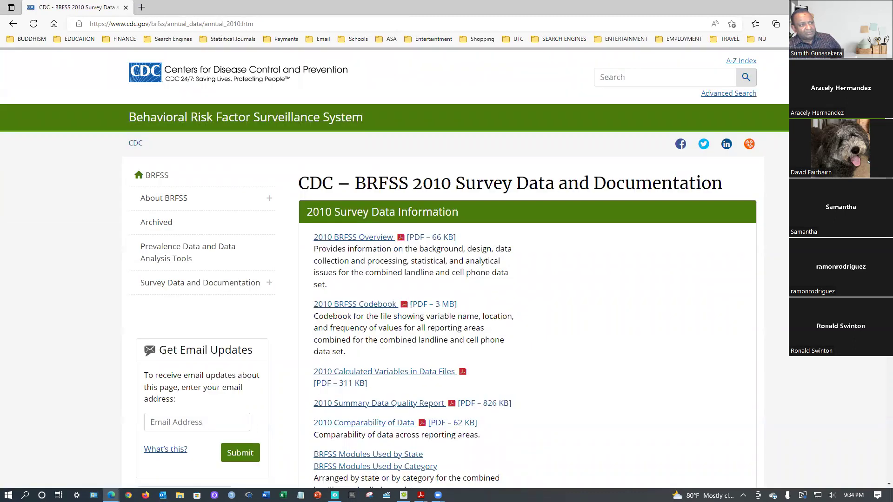
click(829, 7)
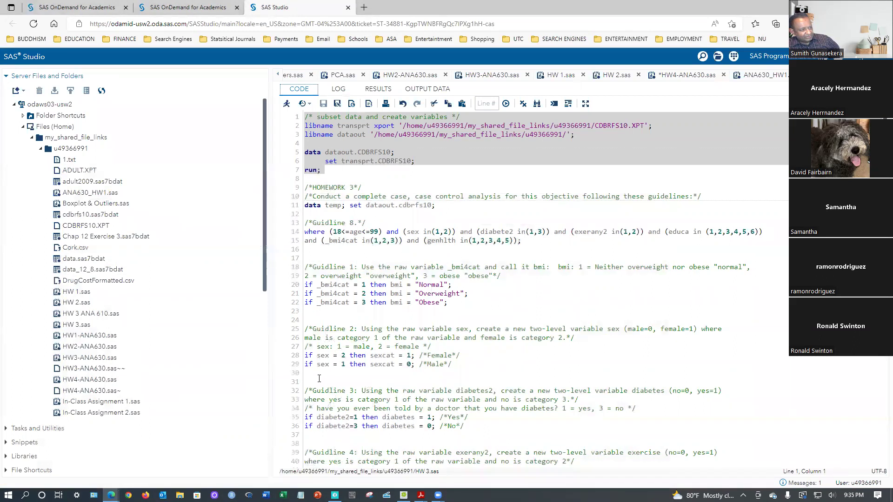
Run HW 3.sas from the libname statements through the data step that subsets temp into tmp, and return to the code.
scroll(320, 376, down, 3)
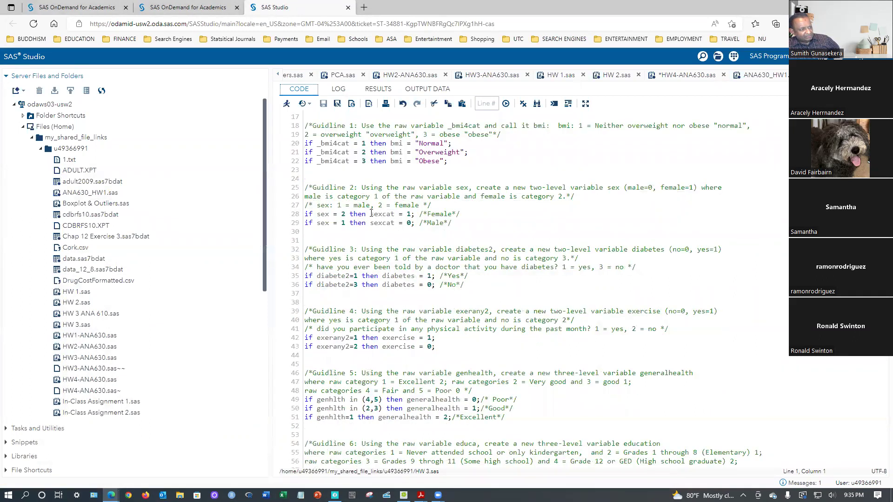
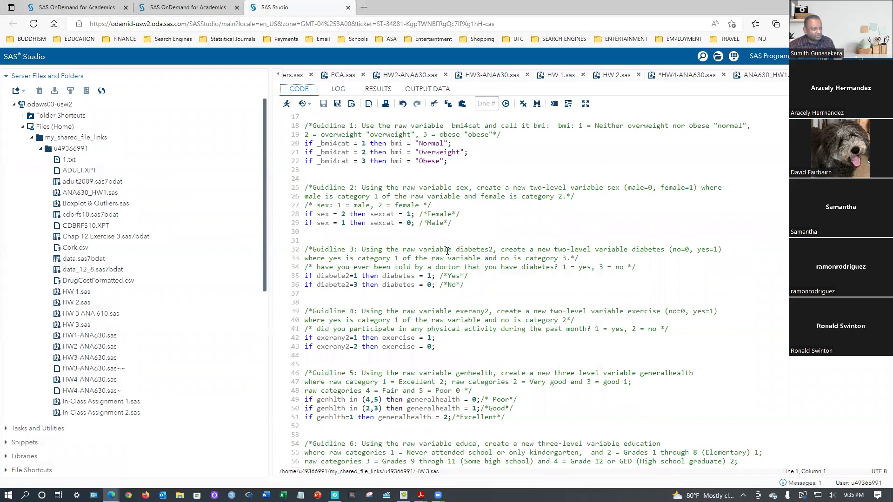
click(378, 293)
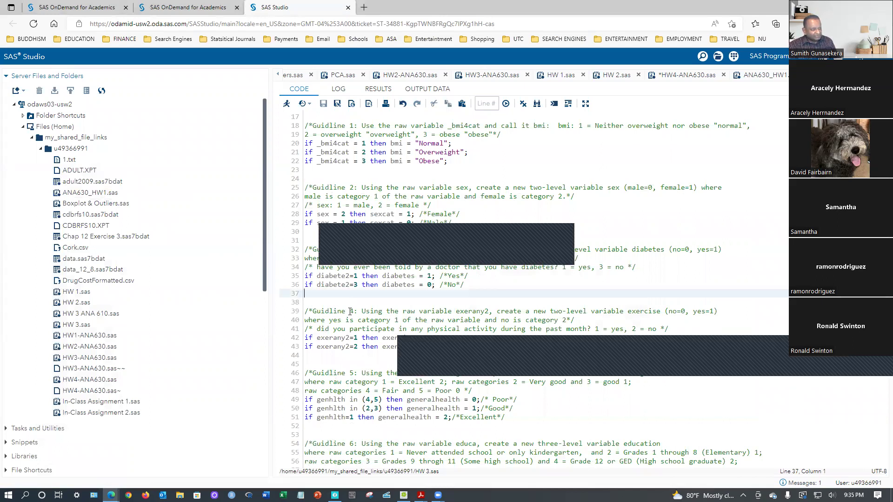
click(357, 359)
scroll(414, 309, down, 5)
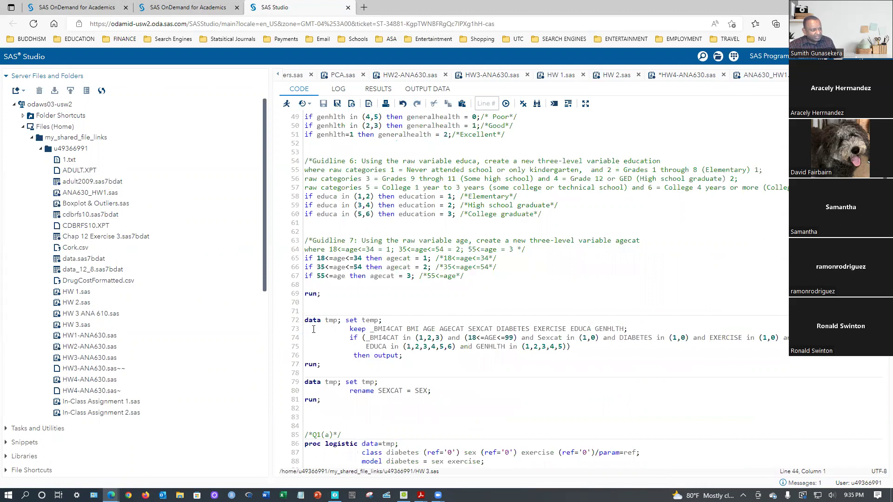
scroll(314, 329, down, 3)
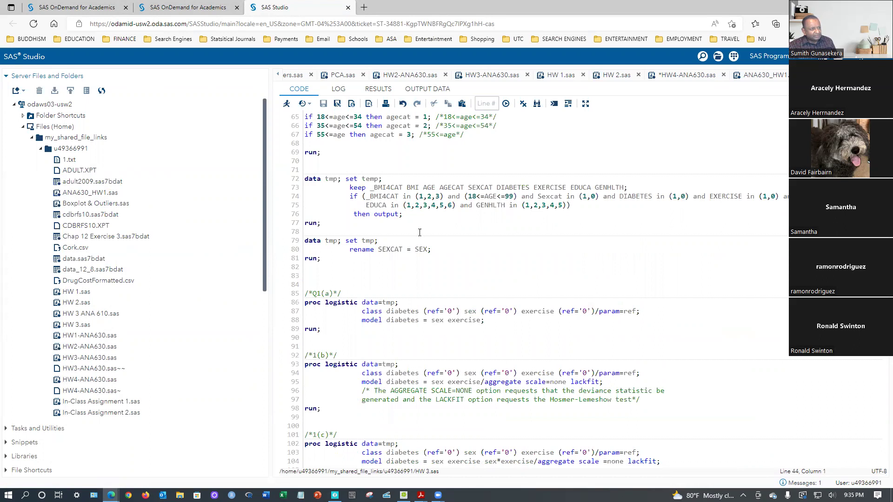
scroll(348, 259, up, 5)
drag(324, 365, 268, 91)
click(286, 103)
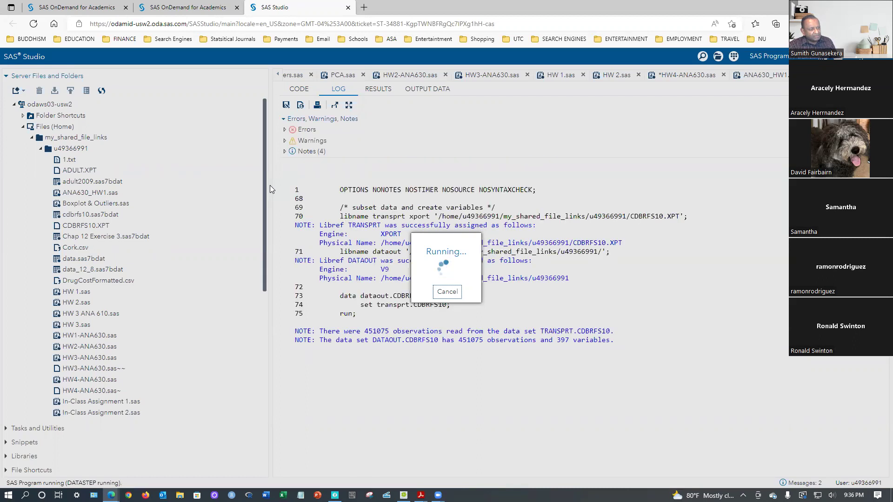
scroll(698, 319, down, 20)
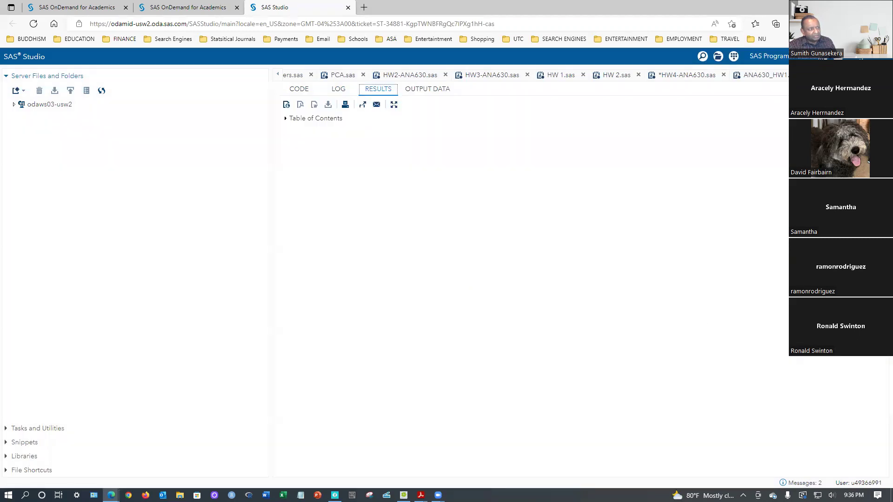
click(298, 90)
Review the proc logistic blocks, the tmp subset data step and the variable recoding guidelines in HW 3.sas.
scroll(325, 365, down, 9)
scroll(324, 370, down, 10)
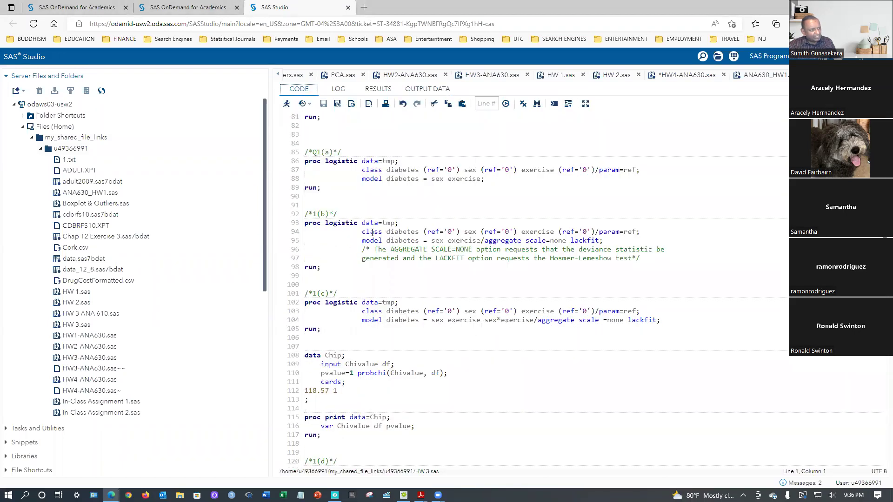
scroll(364, 195, up, 5)
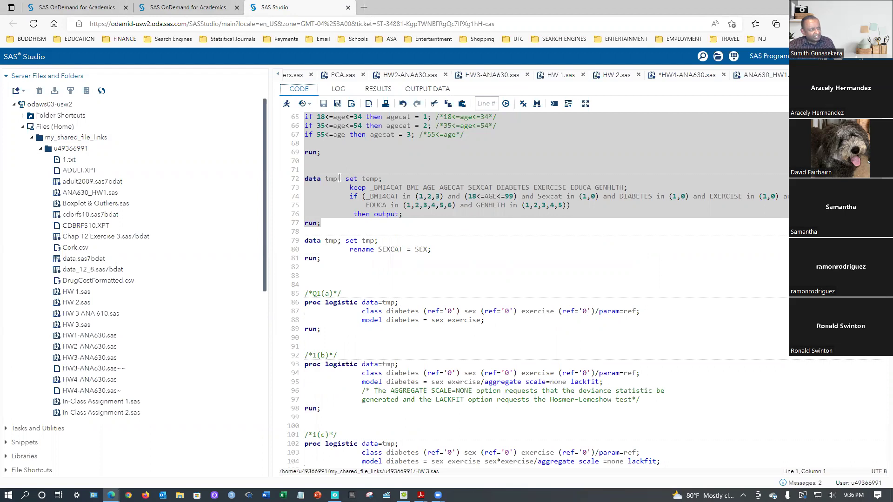
click(324, 184)
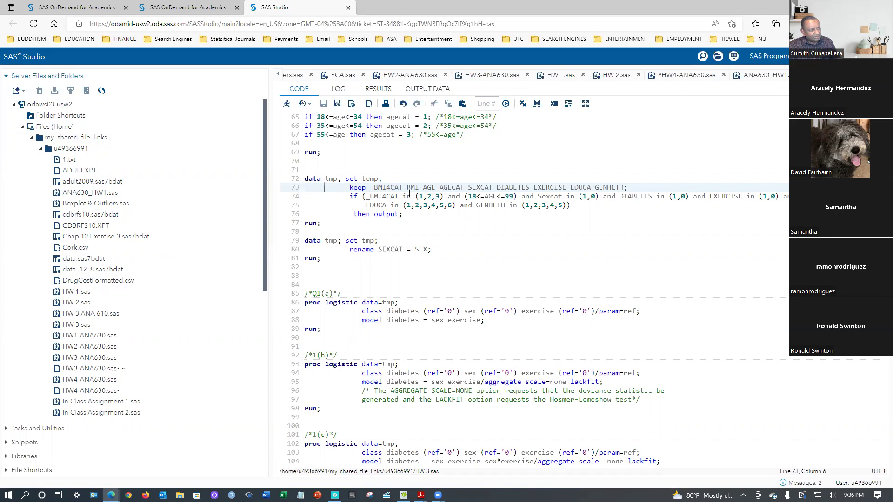
scroll(451, 209, up, 3)
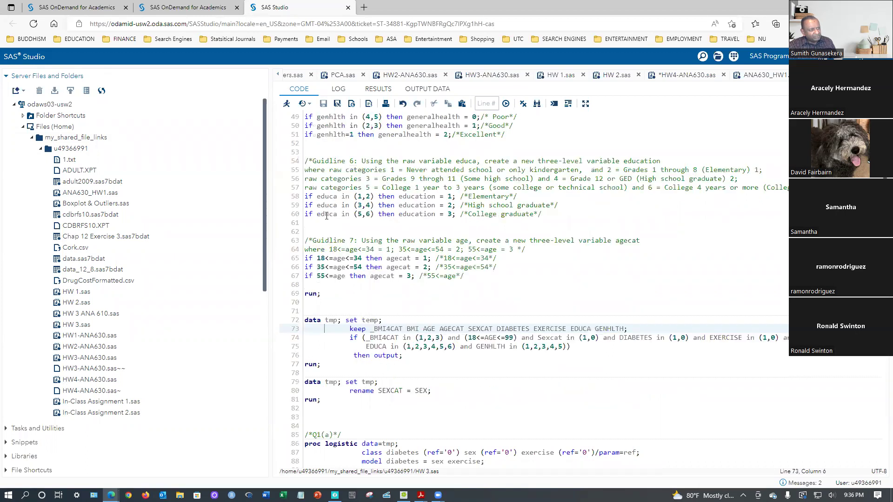
scroll(320, 213, up, 3)
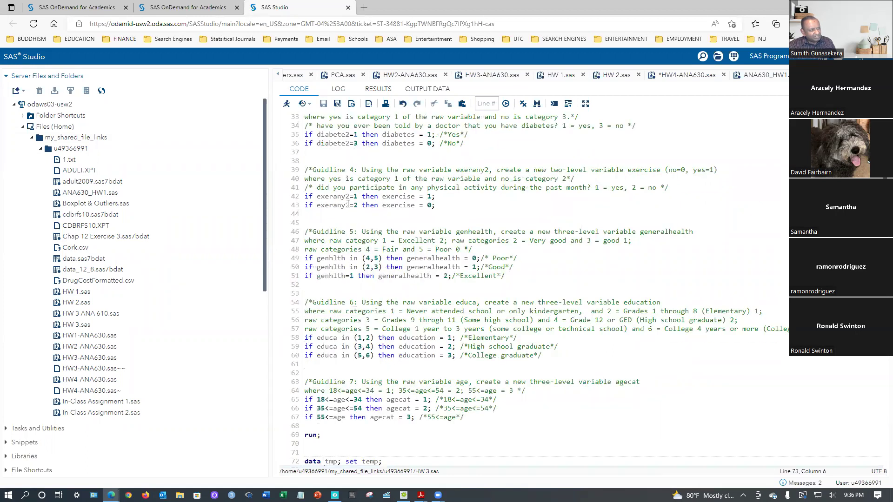
scroll(415, 167, up, 3)
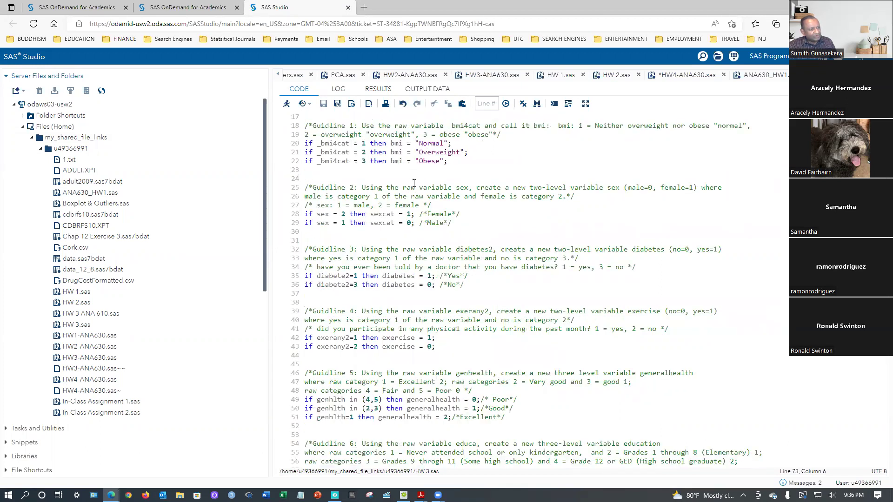
Review recoding guidelines 1 to 7 in HW 3.sas, down to the tmp data steps and the Q1(a) proc logistic block.
scroll(414, 182, up, 3)
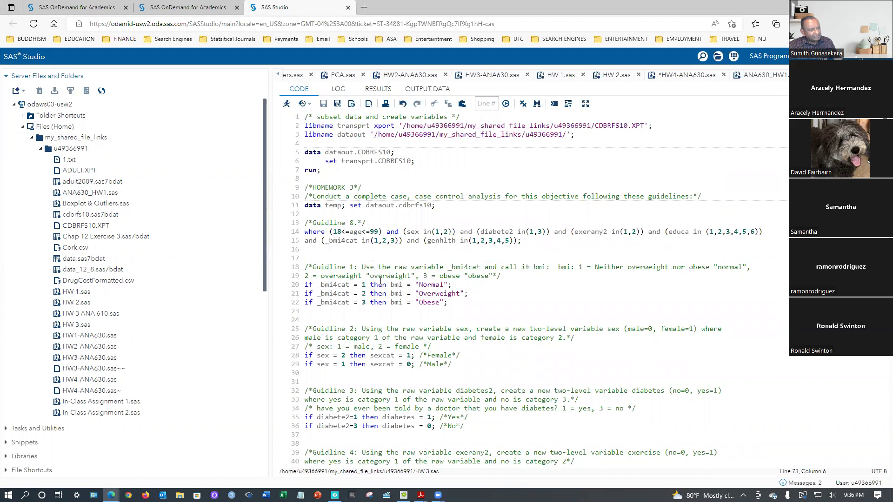
scroll(395, 306, down, 3)
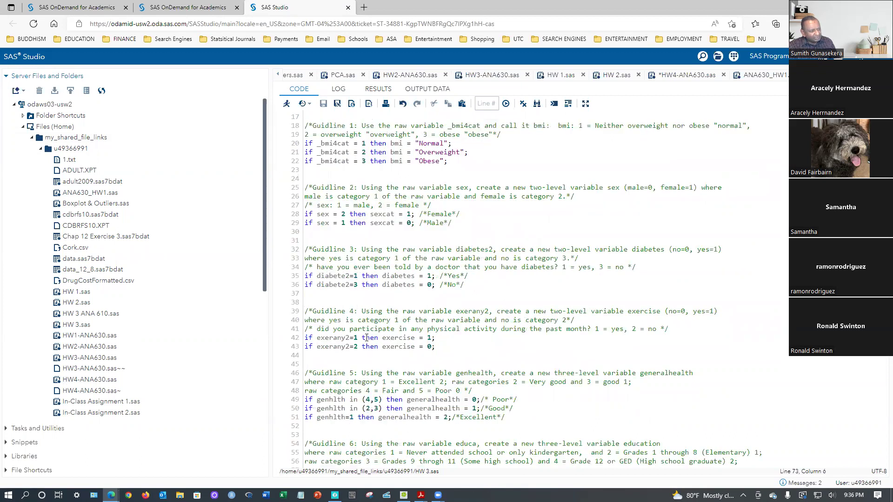
scroll(413, 347, down, 3)
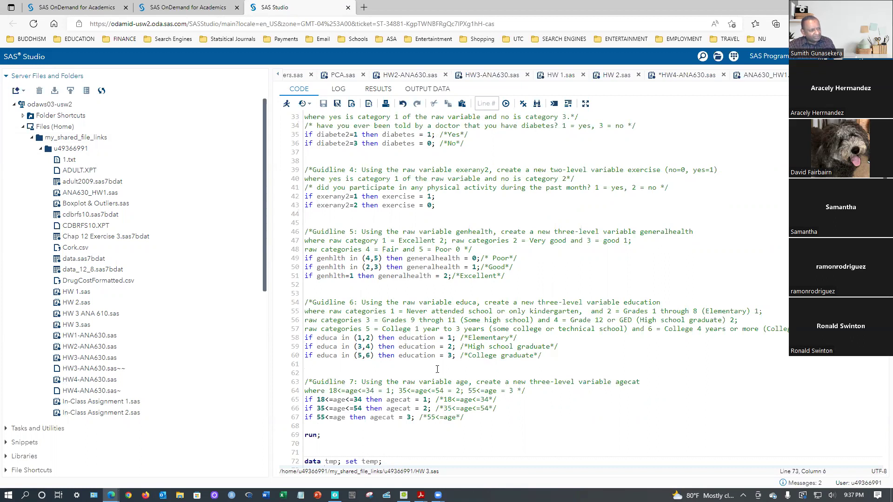
scroll(383, 369, down, 3)
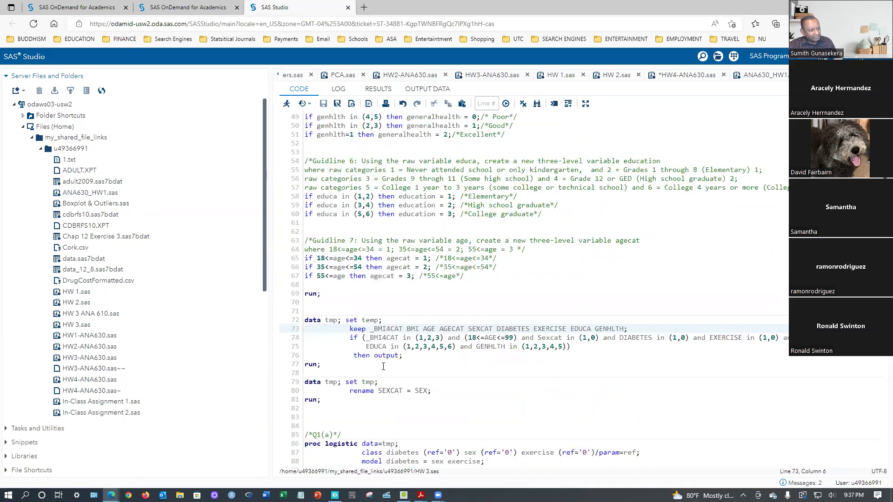
scroll(345, 358, down, 3)
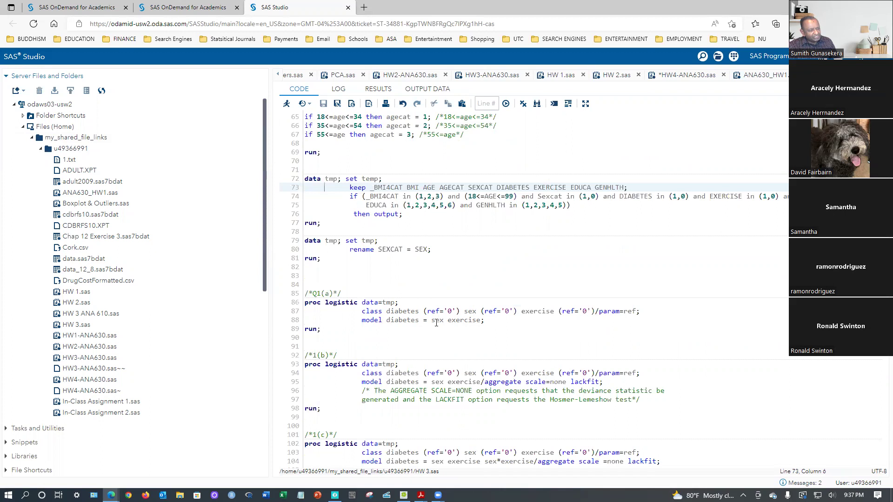
scroll(349, 293, up, 3)
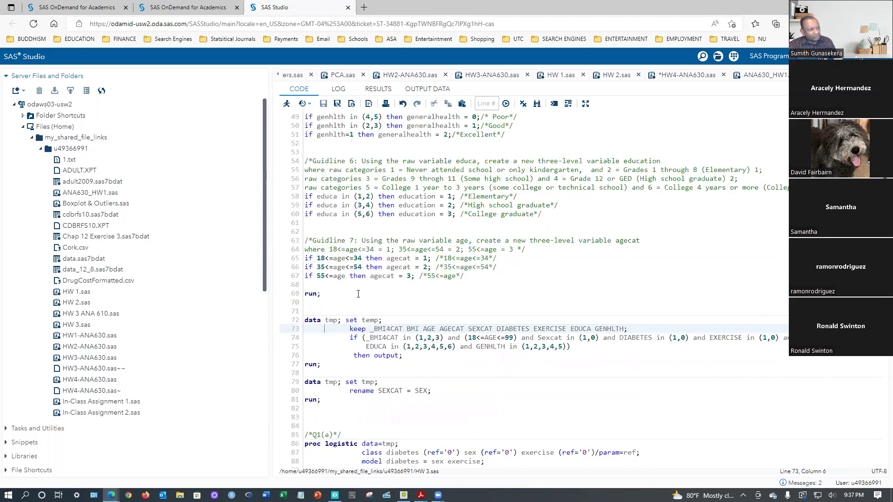
scroll(470, 316, down, 3)
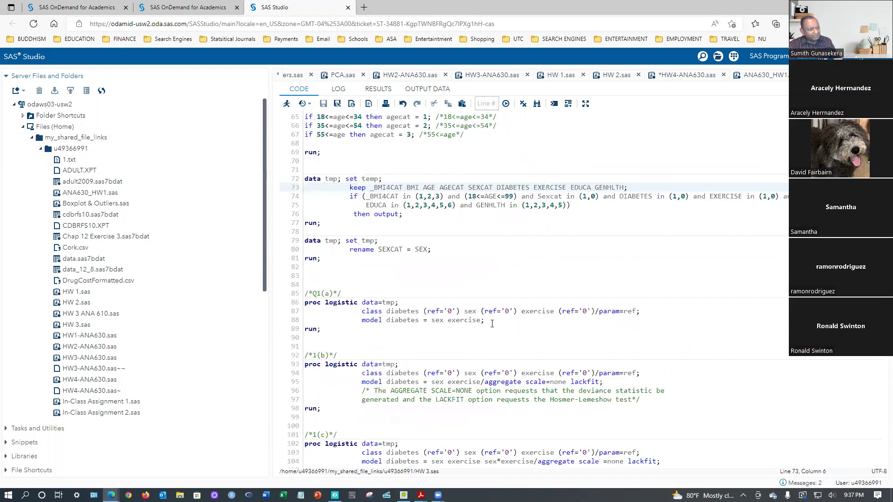
Compare the recoded variables in guidelines 1 to 7 with the tmp keep and if statements and the proc logistic class variables.
scroll(384, 315, up, 9)
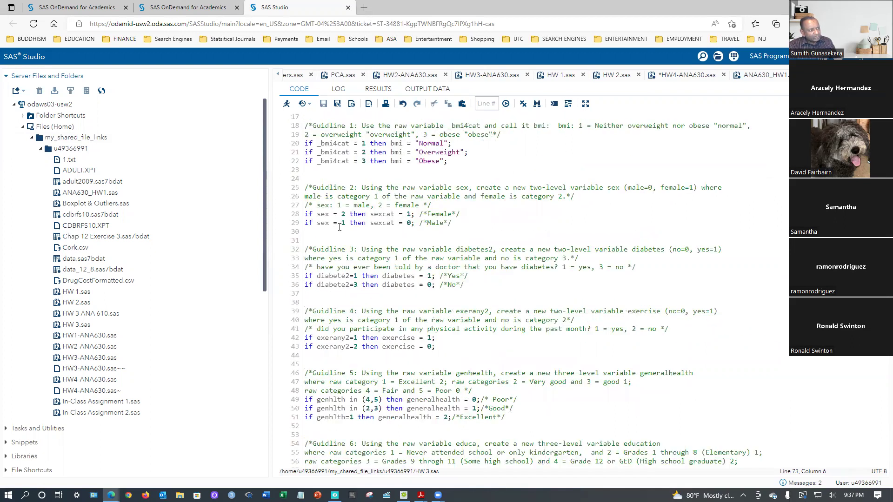
scroll(340, 227, up, 3)
scroll(338, 237, down, 9)
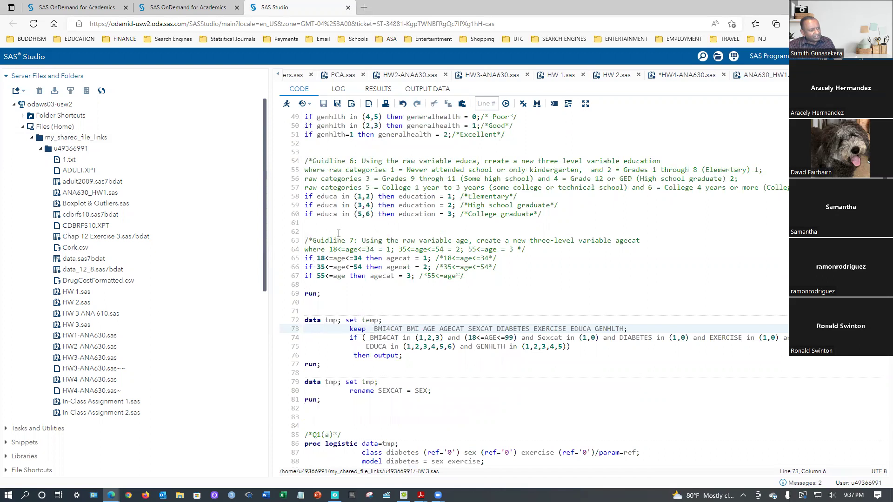
scroll(339, 233, up, 5)
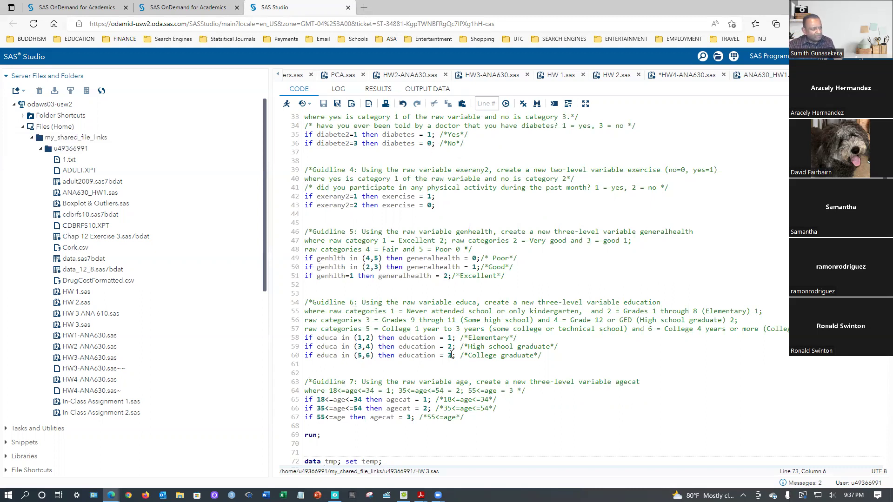
scroll(458, 374, down, 6)
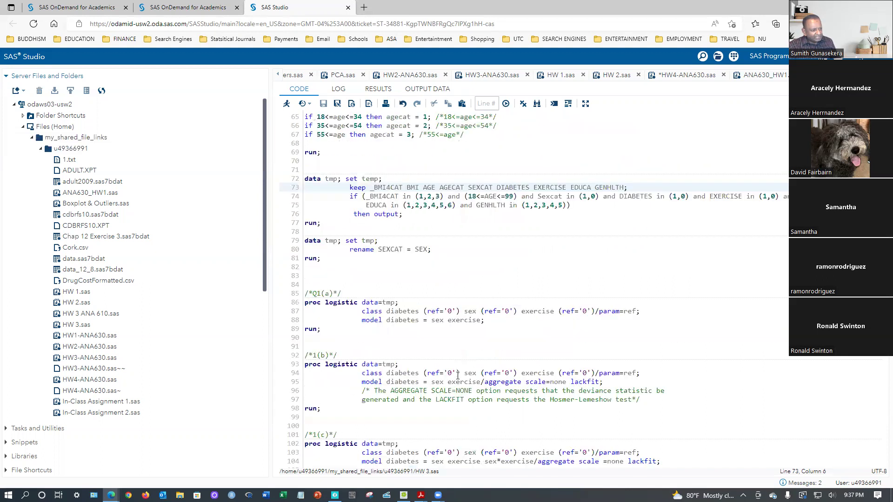
scroll(396, 291, up, 9)
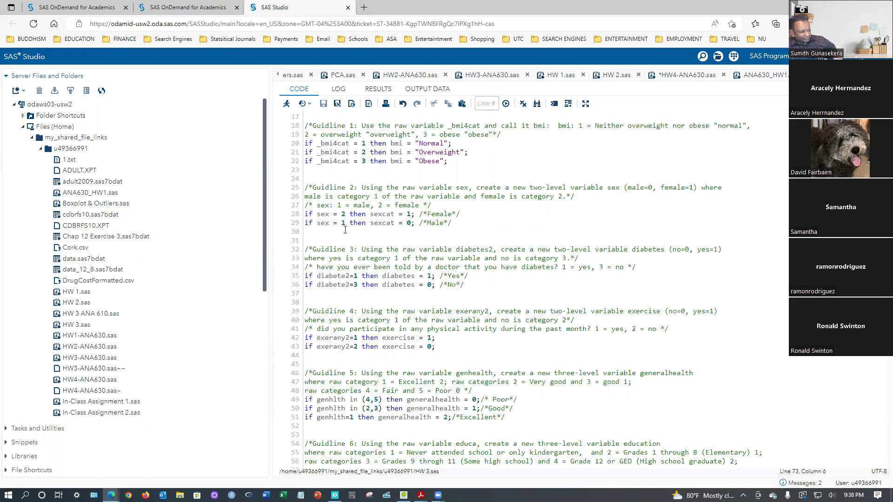
scroll(360, 289, down, 10)
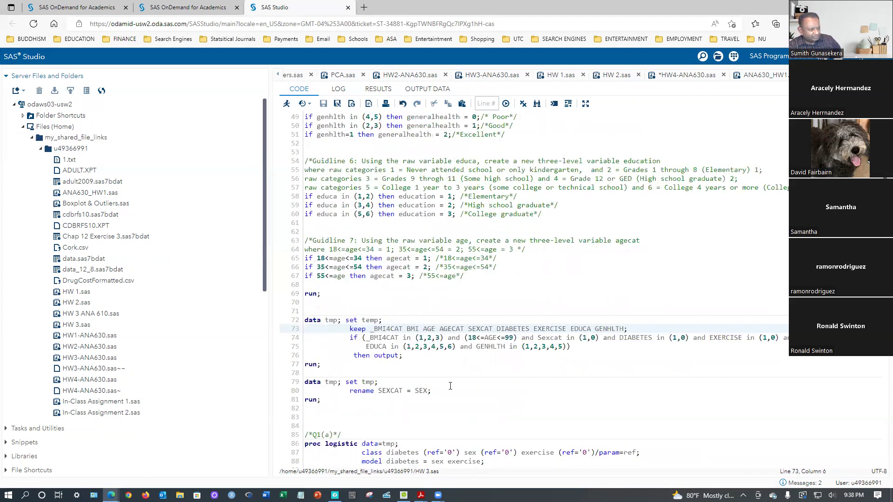
scroll(450, 386, down, 5)
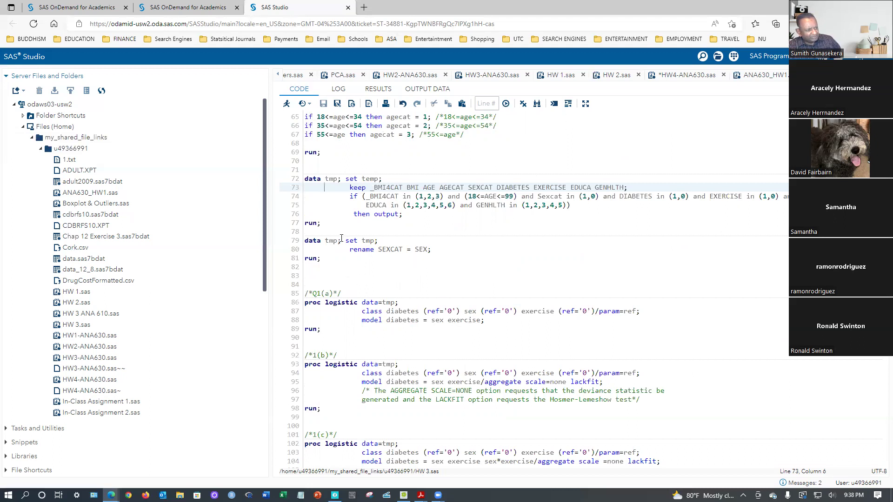
Run only the tmp data step that renames SEXCAT to SEX, and return to the code.
scroll(341, 238, up, 13)
scroll(328, 194, down, 16)
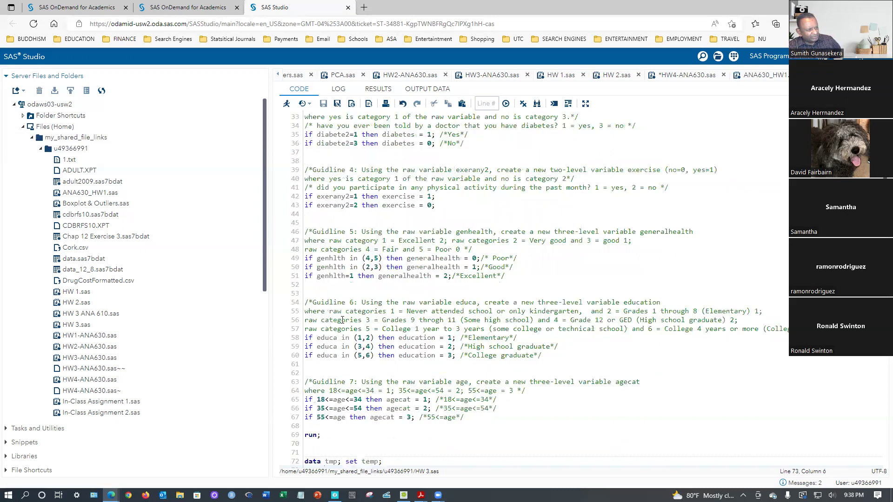
scroll(328, 186, up, 3)
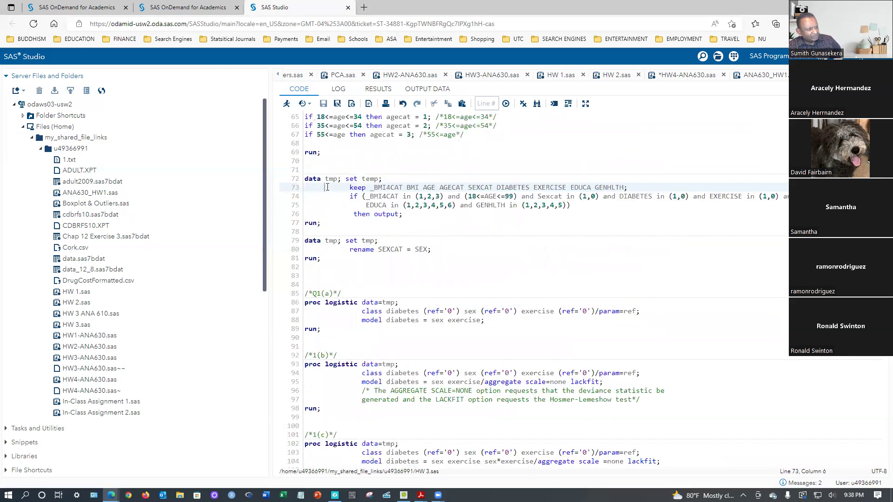
drag(329, 267, 304, 232)
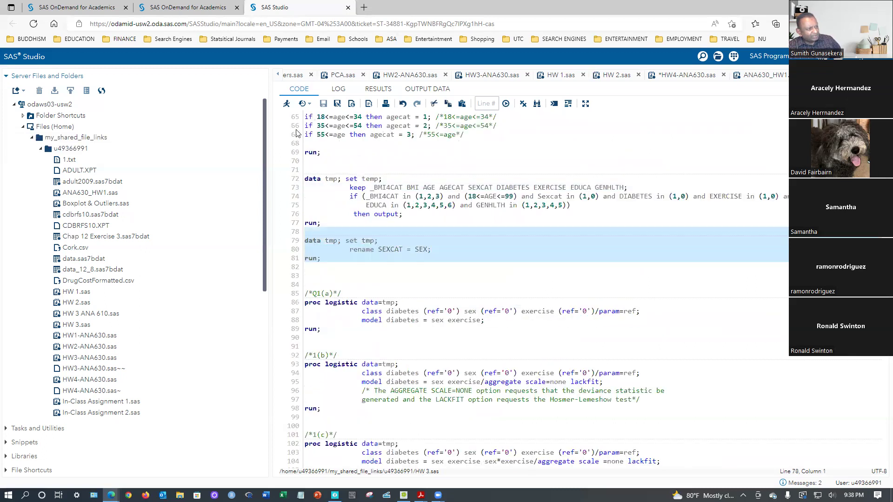
click(287, 104)
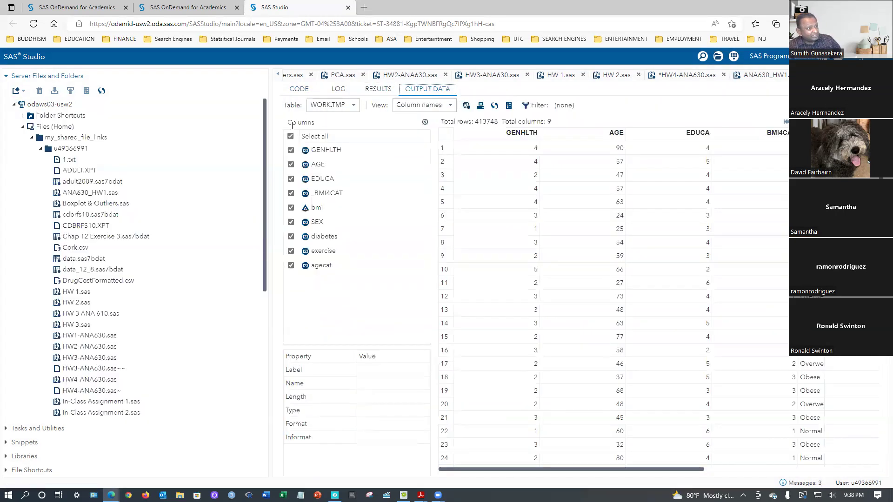
click(299, 89)
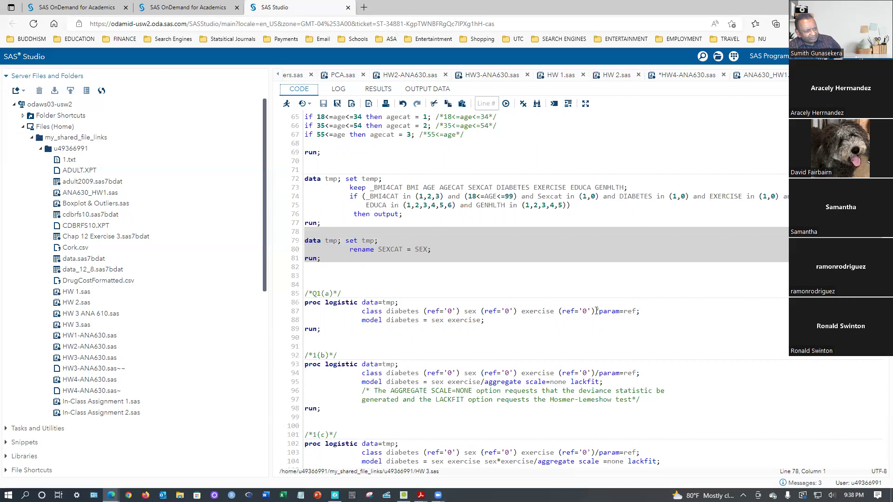
Run the Q1(a) proc logistic block modelling diabetes on sex and exercise, and review its fit statistics, parameter estimates and odds ratios.
drag(304, 338, 305, 302)
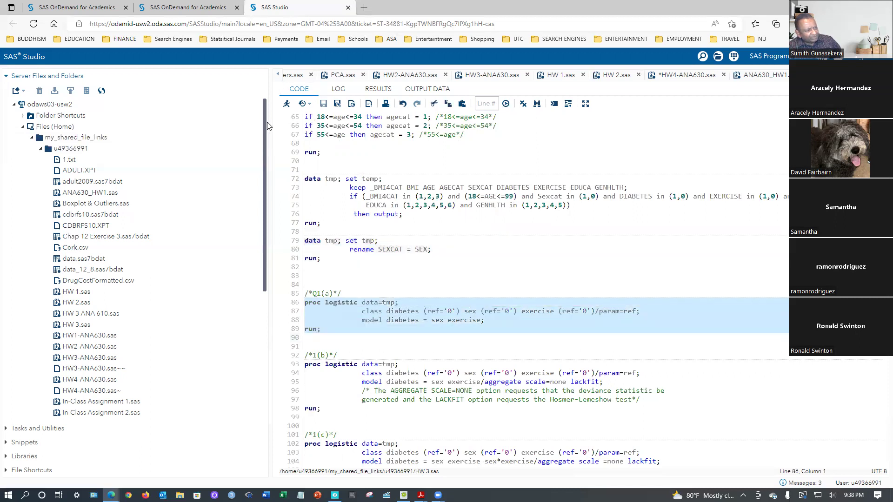
click(286, 104)
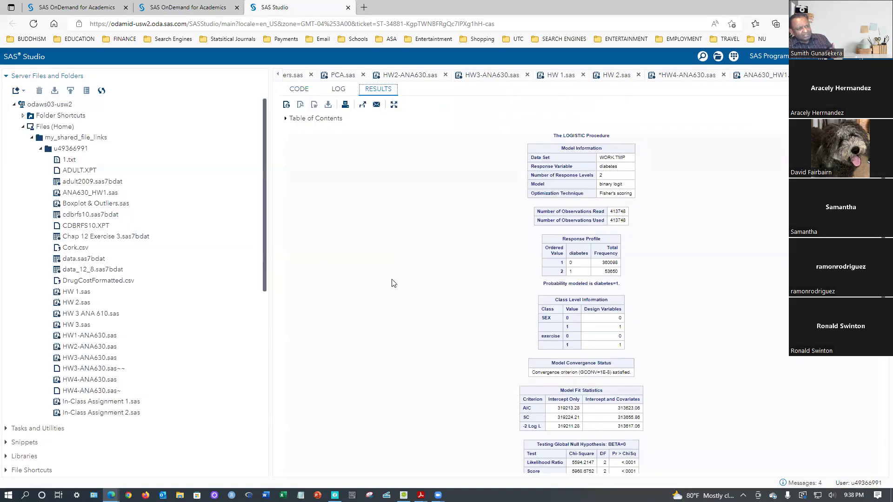
scroll(407, 272, down, 5)
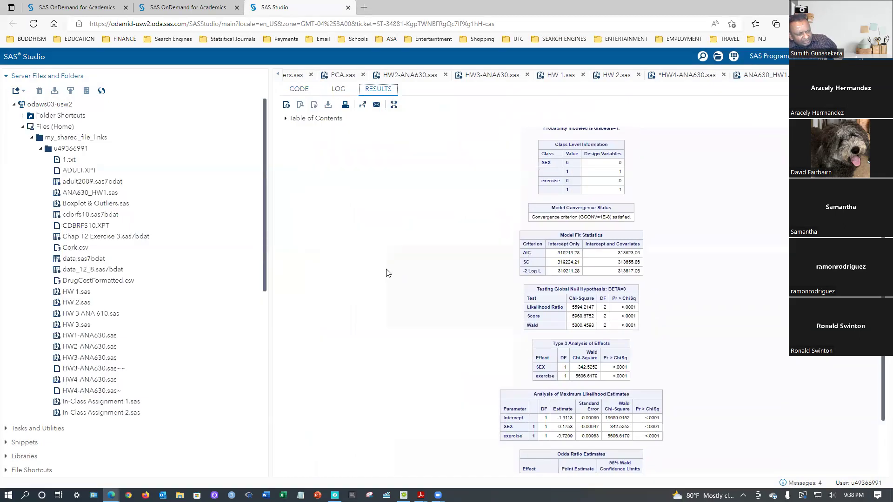
scroll(388, 273, down, 1)
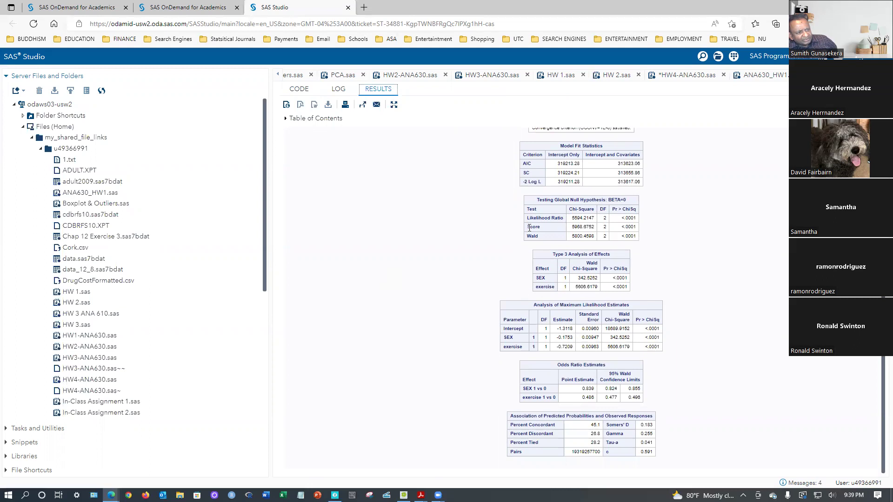
scroll(498, 209, up, 1)
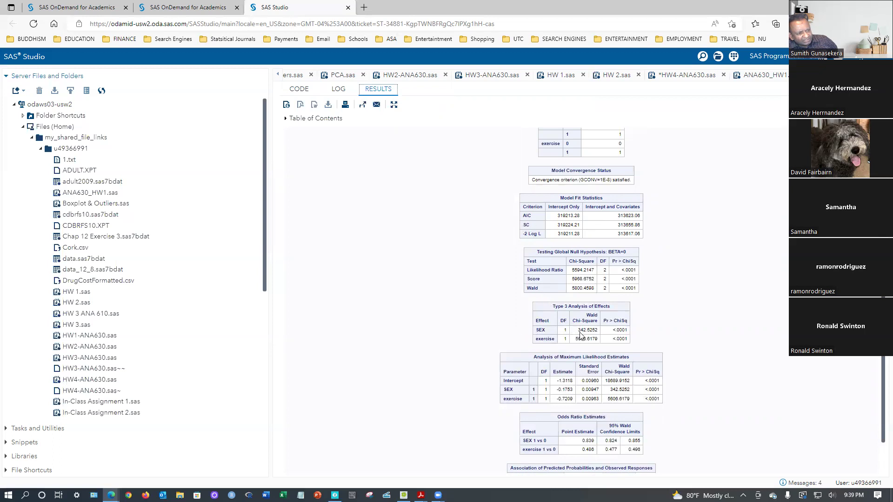
scroll(606, 284, down, 1)
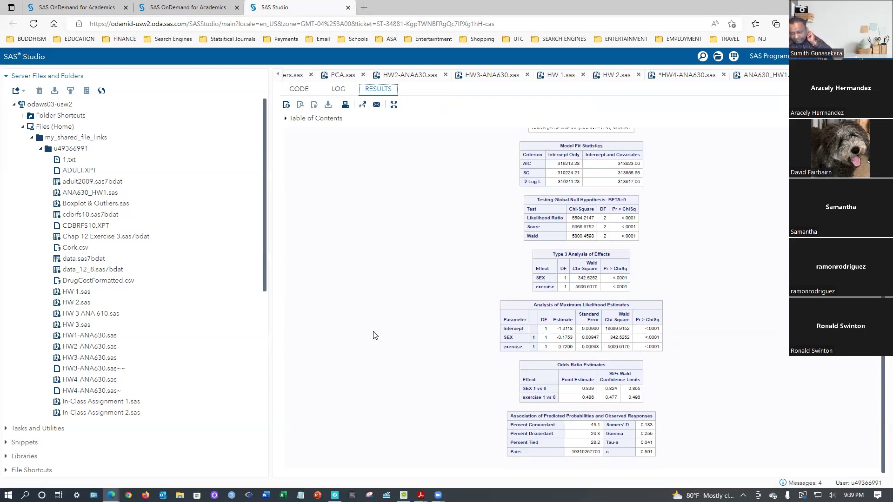
Return to the code and run the 1(b) proc logistic block with the aggregate scale=none and lackfit options.
click(292, 90)
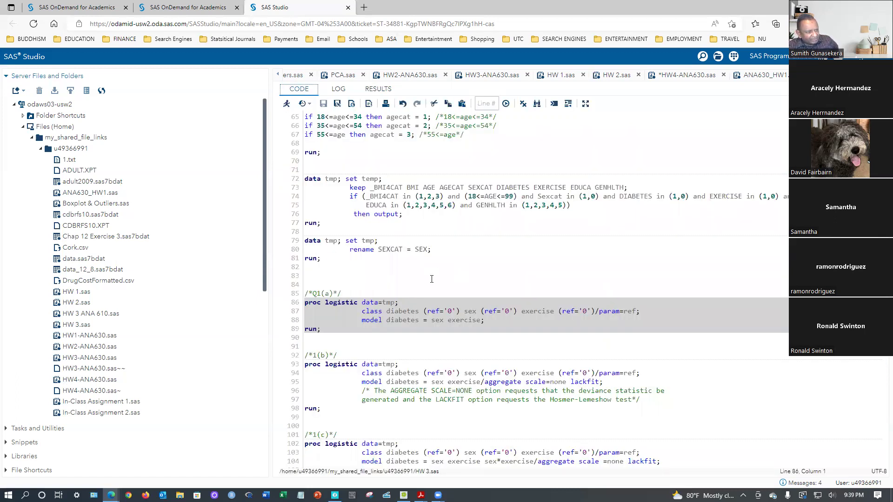
click(400, 341)
scroll(388, 301, down, 3)
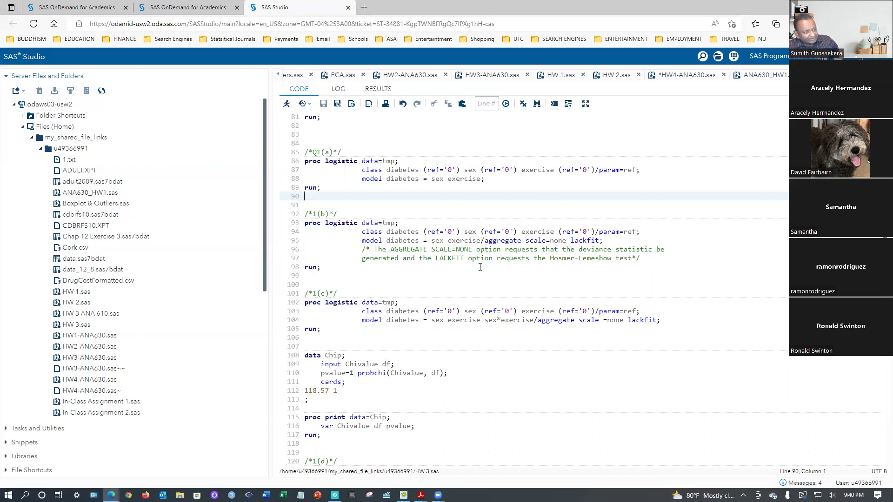
drag(338, 268, 292, 228)
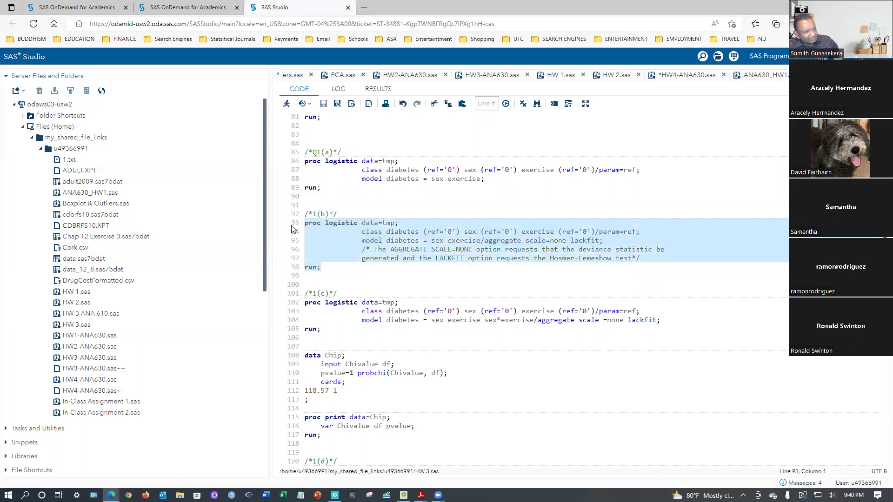
click(287, 103)
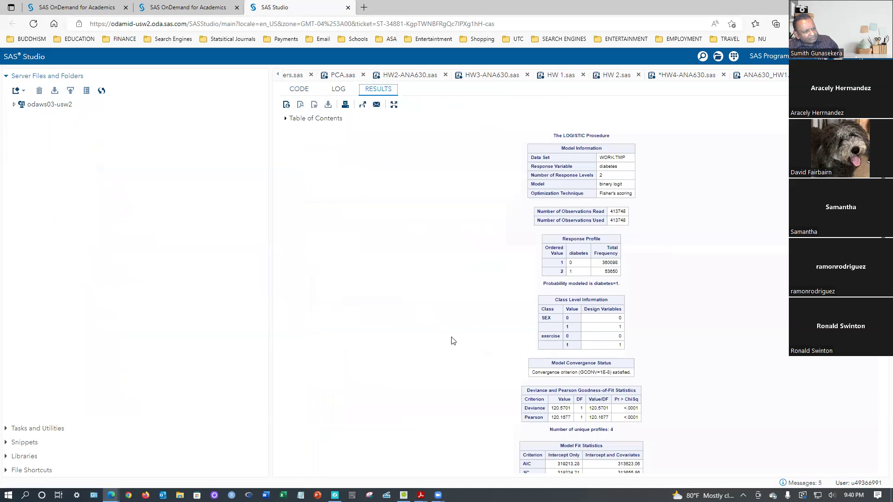
Examine the goodness-of-fit, model fit and global null hypothesis tables in the 1(b) results, highlighting them temporarily.
scroll(418, 341, down, 2)
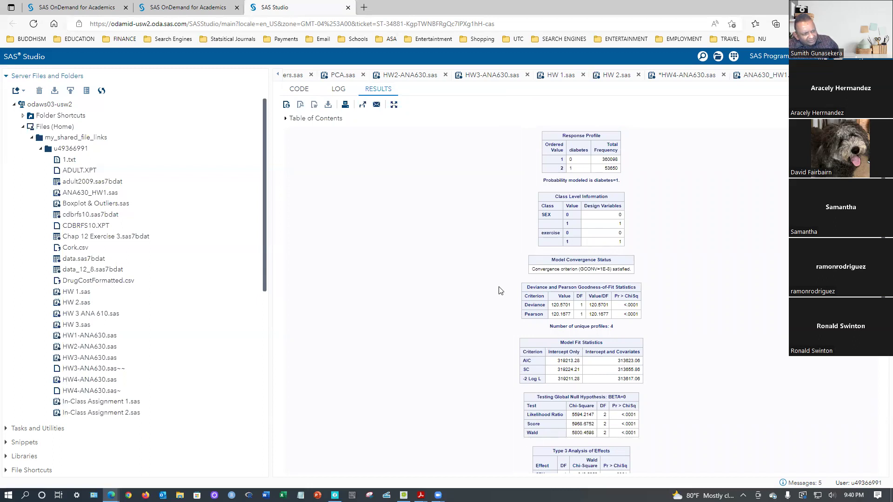
drag(532, 310, 634, 444)
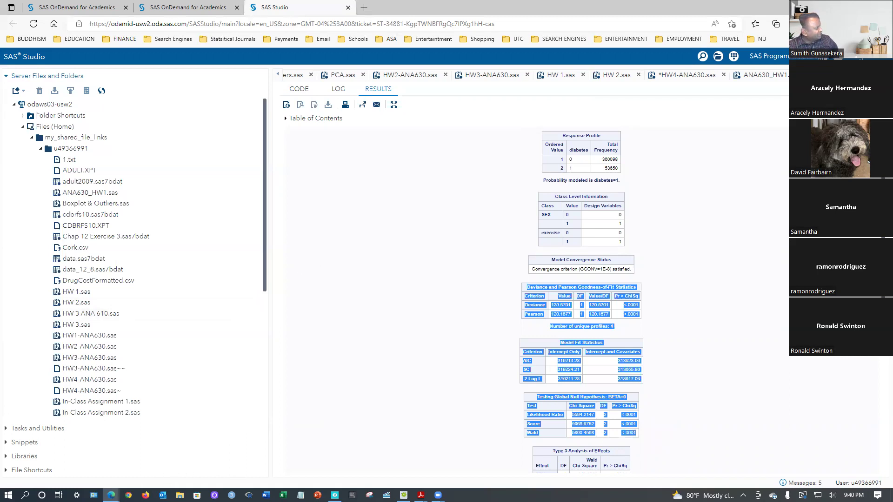
key(alt+Tab)
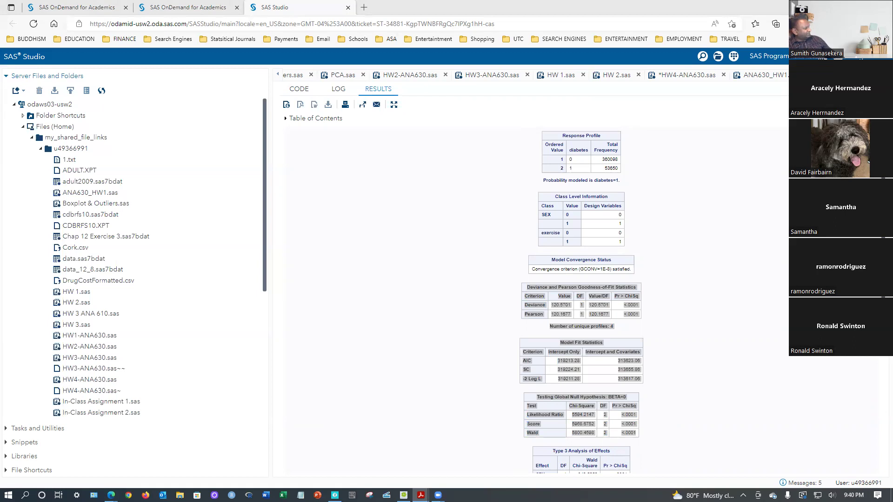
click(394, 308)
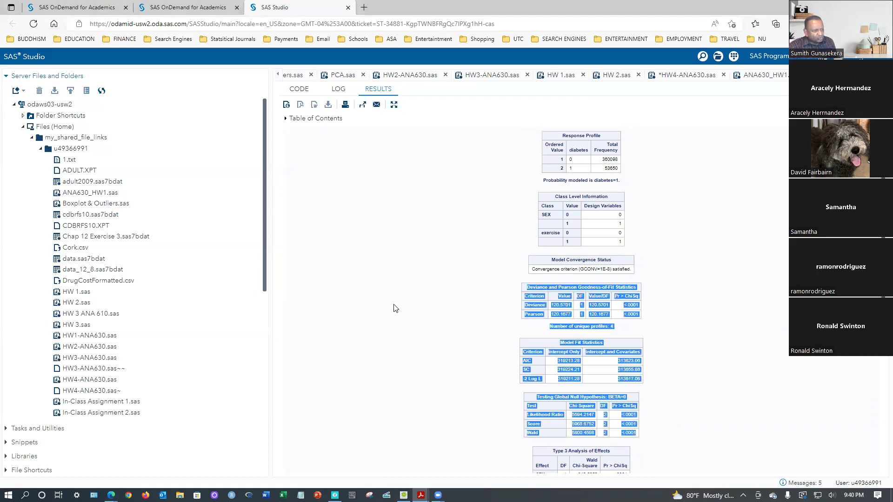
click(362, 301)
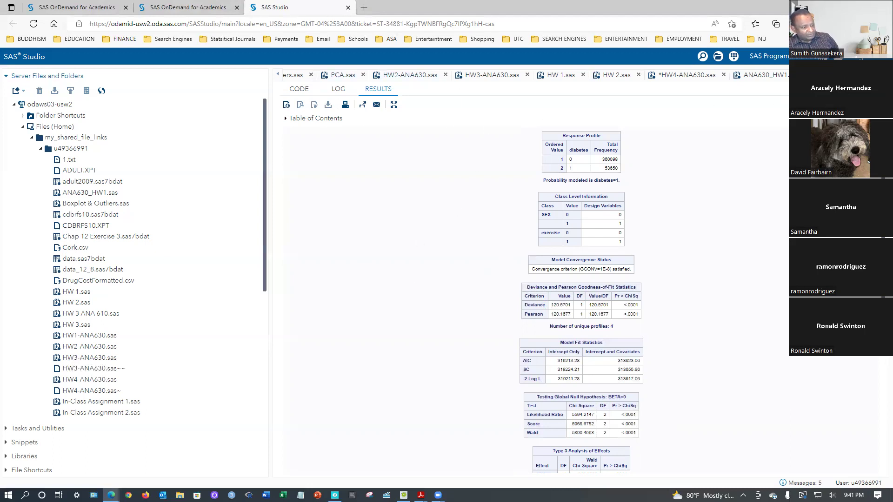
Switch to CamShop to consult the handwritten goodness-of-fit notes on log likelihood, AIC and BIC, and return to the SAS Studio results.
mouse_move(403, 495)
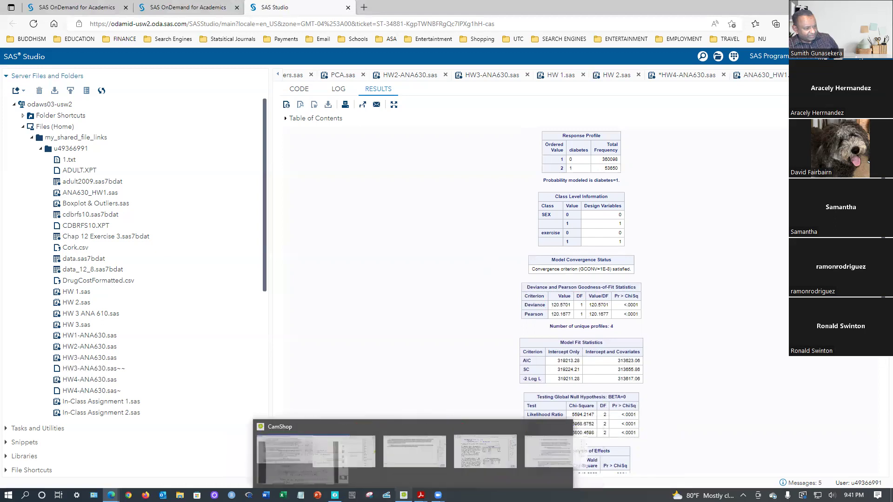
click(411, 422)
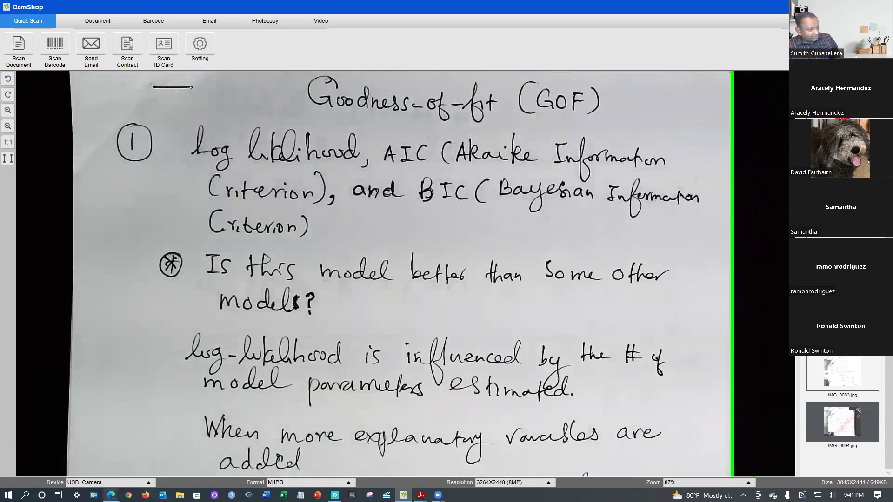
mouse_move(111, 495)
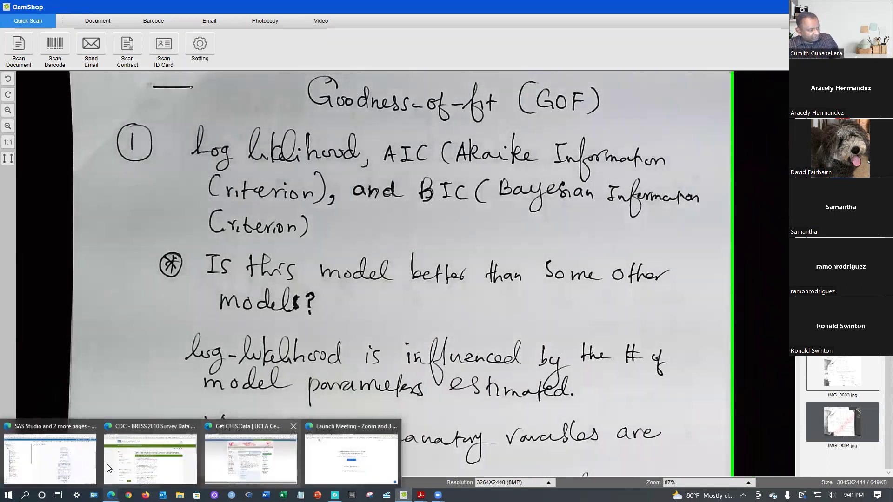
click(66, 464)
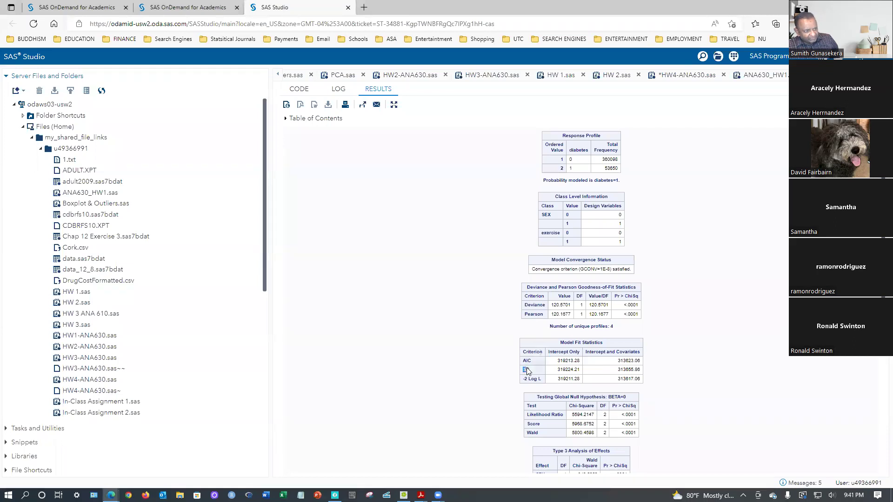
Highlight the SC criterion and the Model Fit Statistics table in the 1(b) results, and clear the highlighting.
double_click(526, 370)
click(470, 384)
drag(529, 373, 487, 371)
click(494, 379)
drag(548, 385, 524, 390)
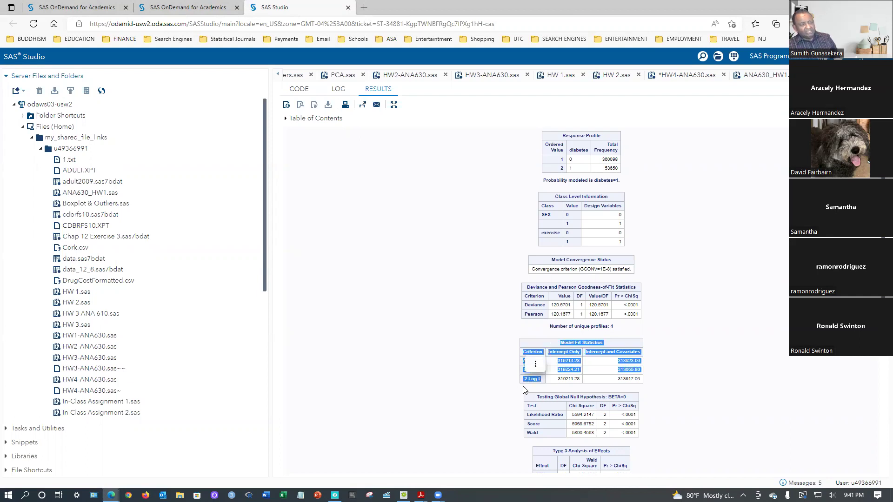
click(746, 351)
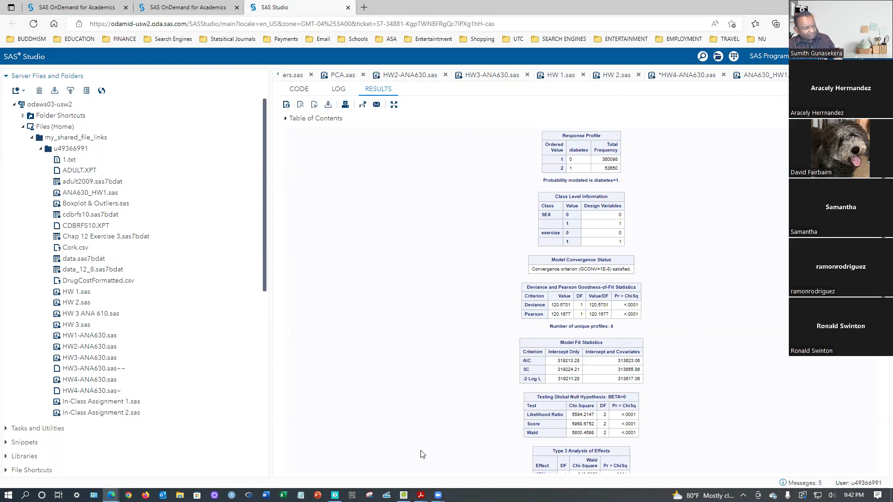
Show the 1(b) code alternately with the handwritten Gender, Exercise, D and H table in Neo Notes, dismissing the battery alert.
click(299, 92)
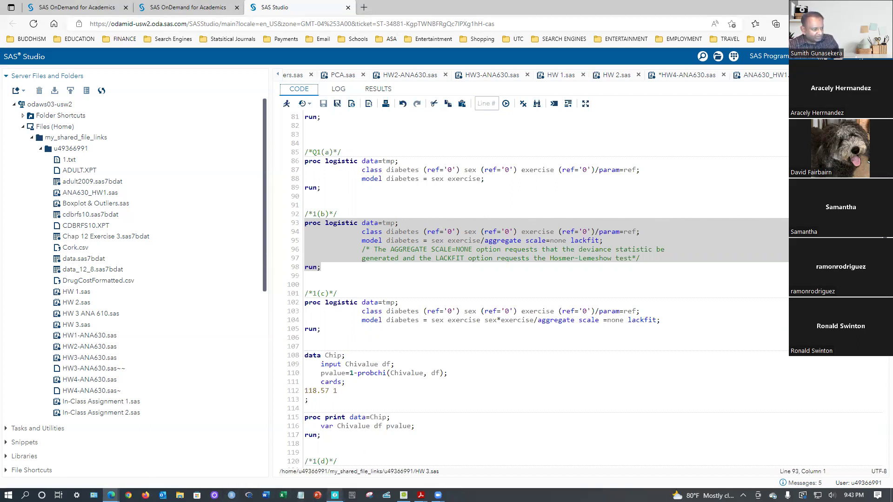
click(334, 496)
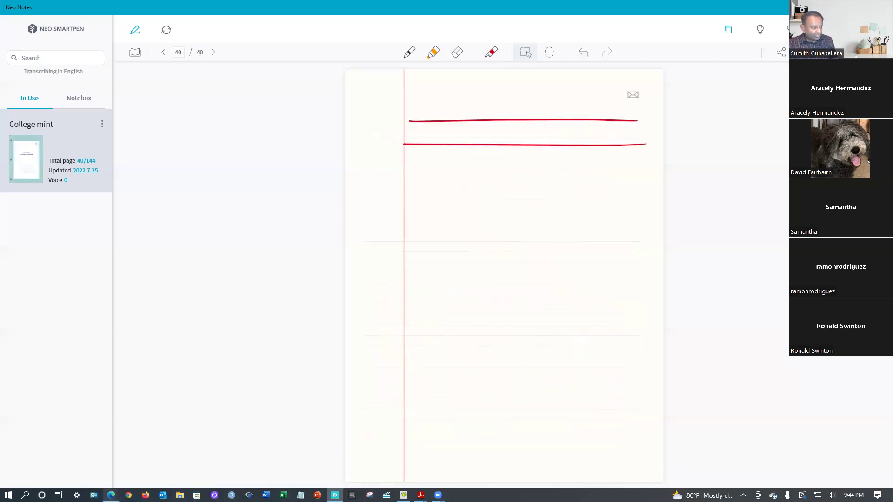
mouse_move(111, 495)
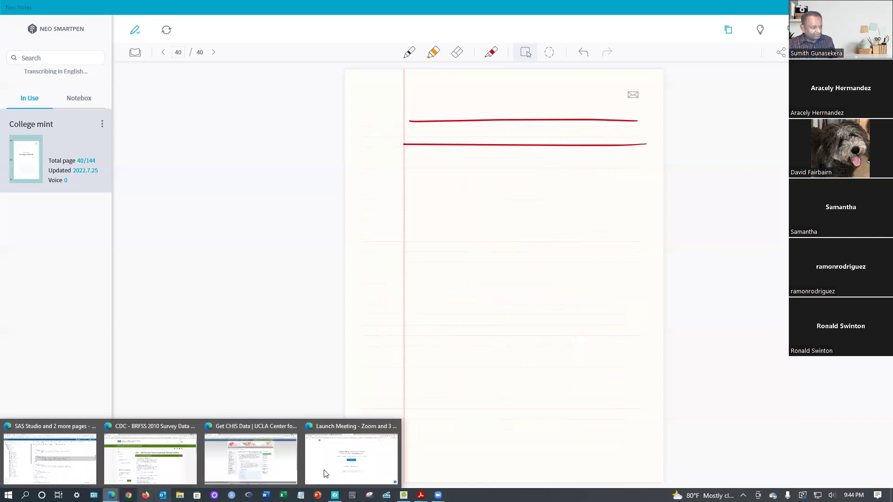
click(67, 466)
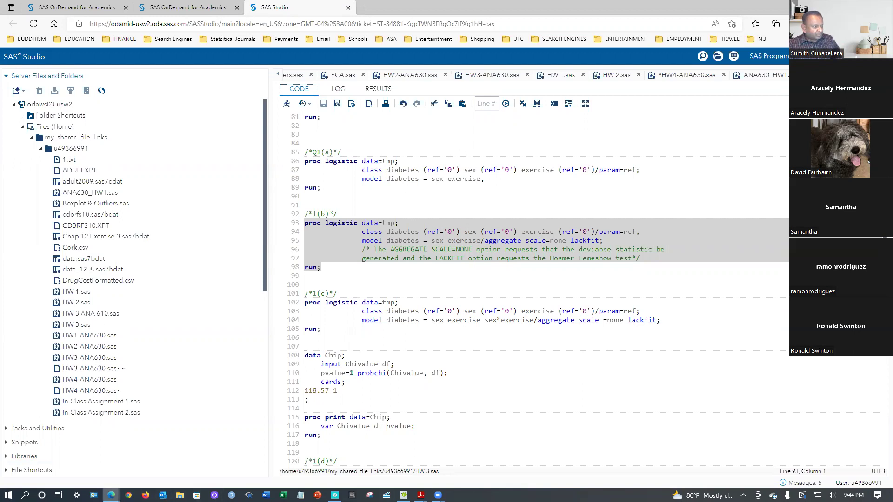
click(335, 494)
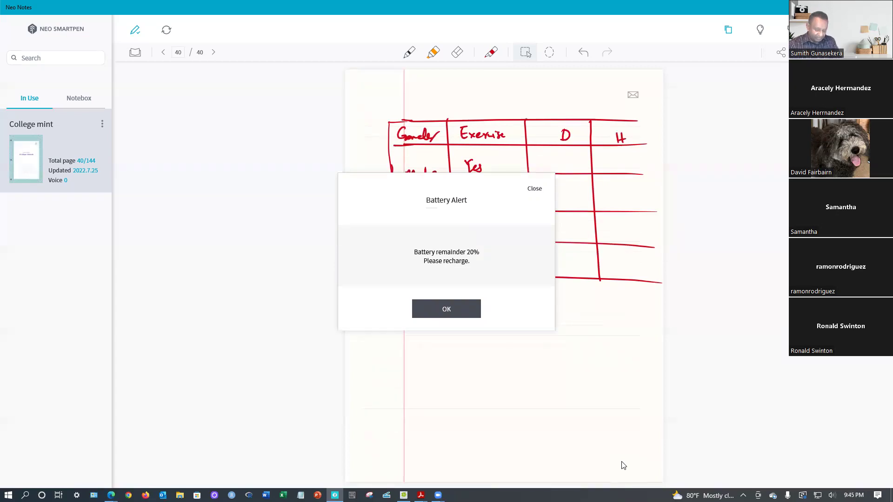
click(534, 190)
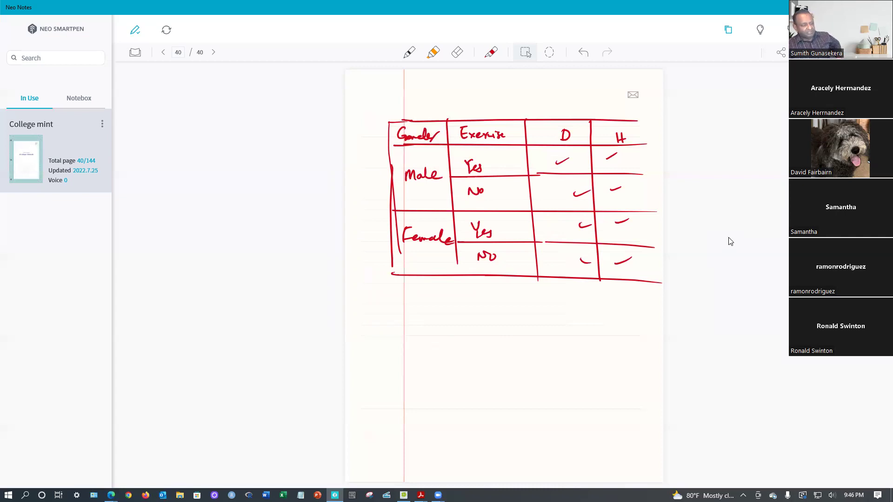
Return to the 1(b) results in SAS Studio and temporarily highlight the Pearson row of the goodness-of-fit statistics.
mouse_move(110, 494)
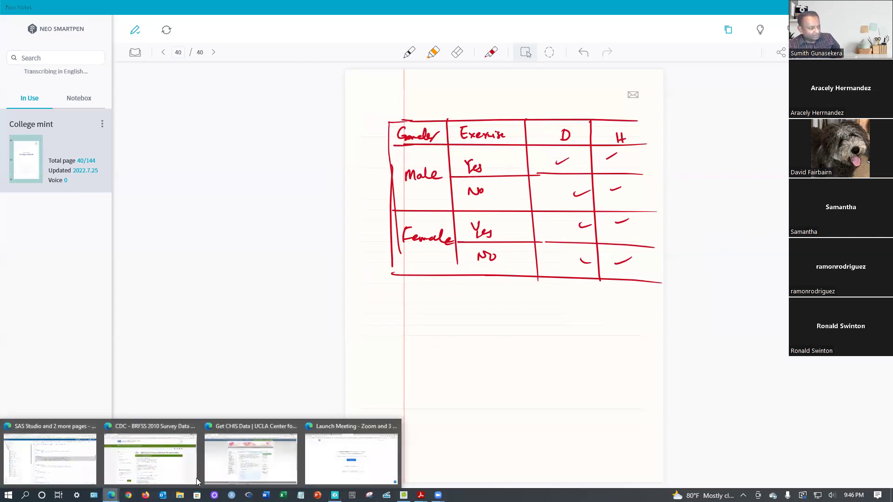
click(83, 459)
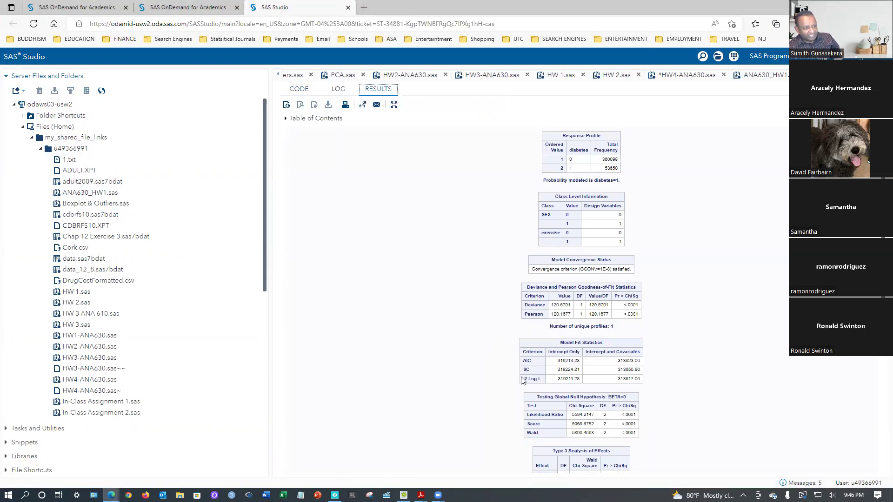
drag(526, 316, 649, 316)
click(680, 312)
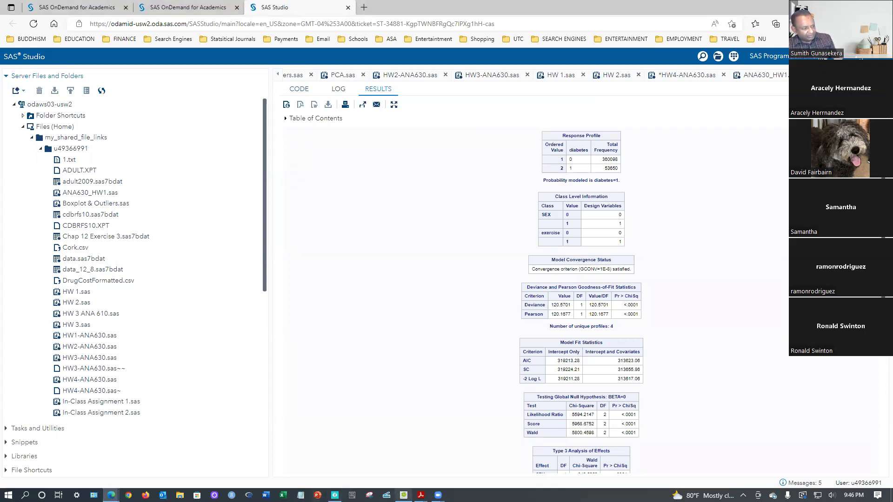
Switch to CamShop and reduce the camera view to 47% zoom to show the handwritten AIC and BIC formulas.
click(404, 494)
mouse_move(420, 495)
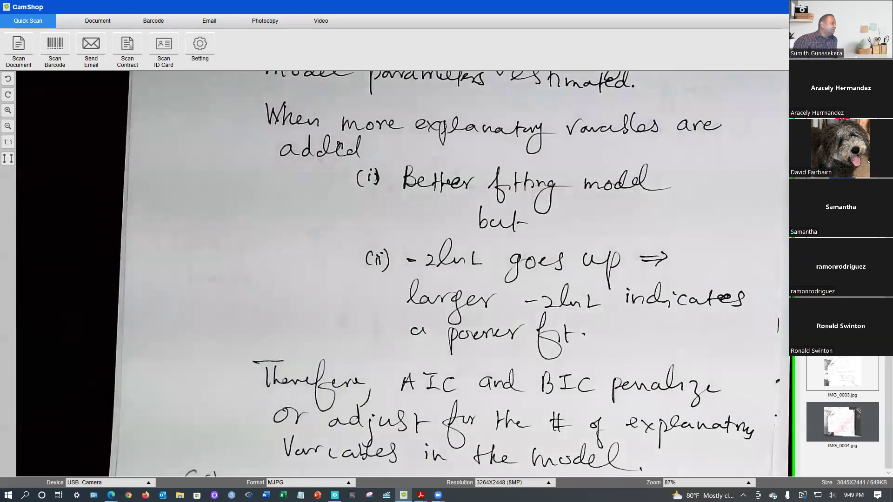
click(4, 130)
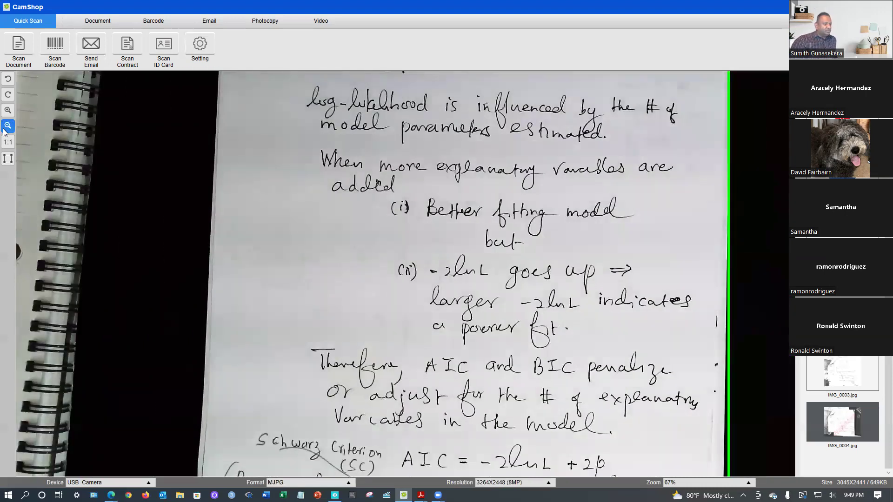
click(3, 131)
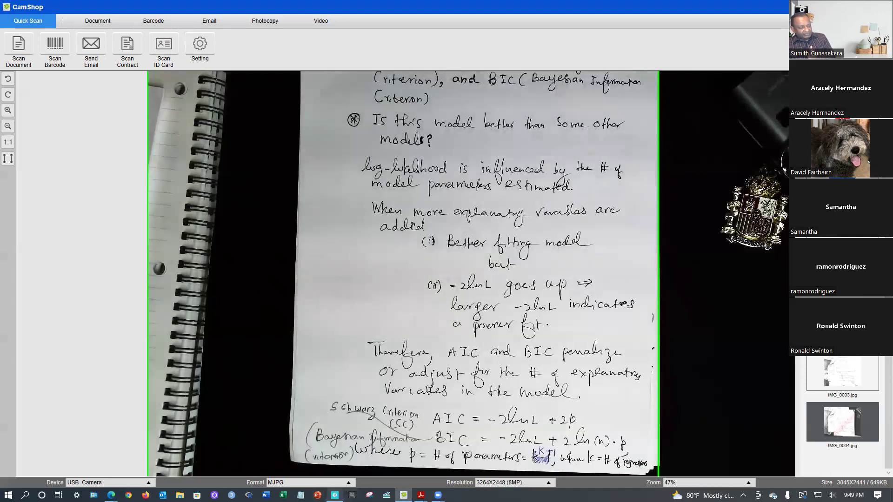
Compare the 1(b) results in SAS Studio with the handwritten -2lnL chi-square difference formula in CamShop.
mouse_move(335, 494)
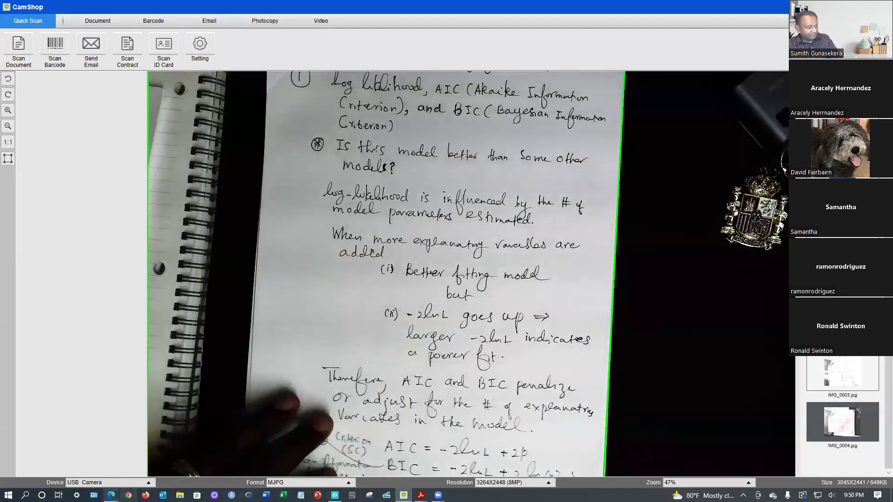
mouse_move(111, 495)
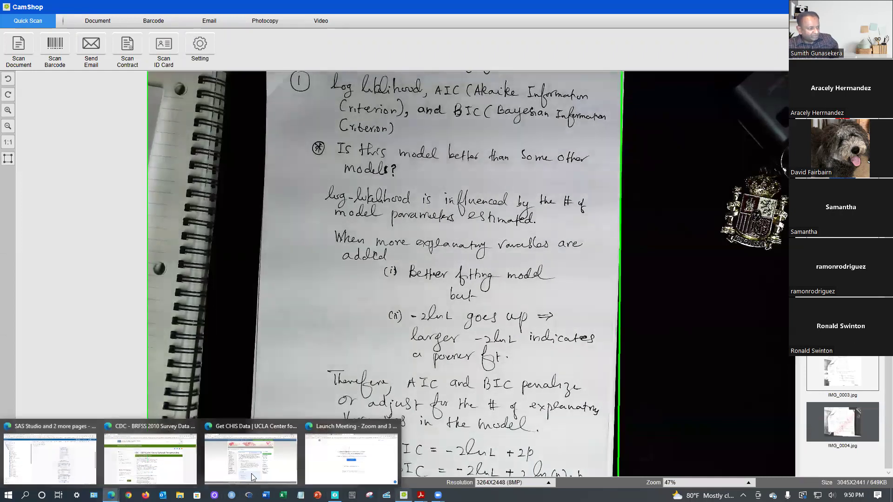
click(65, 457)
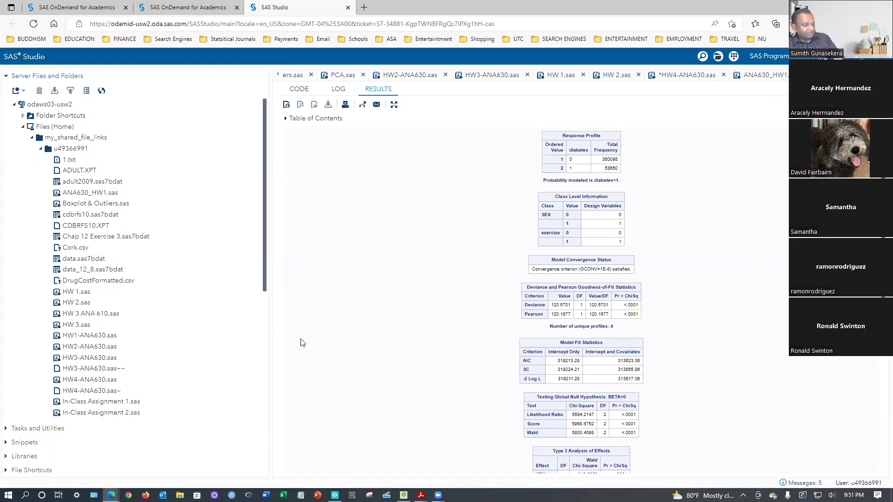
key(alt+Tab)
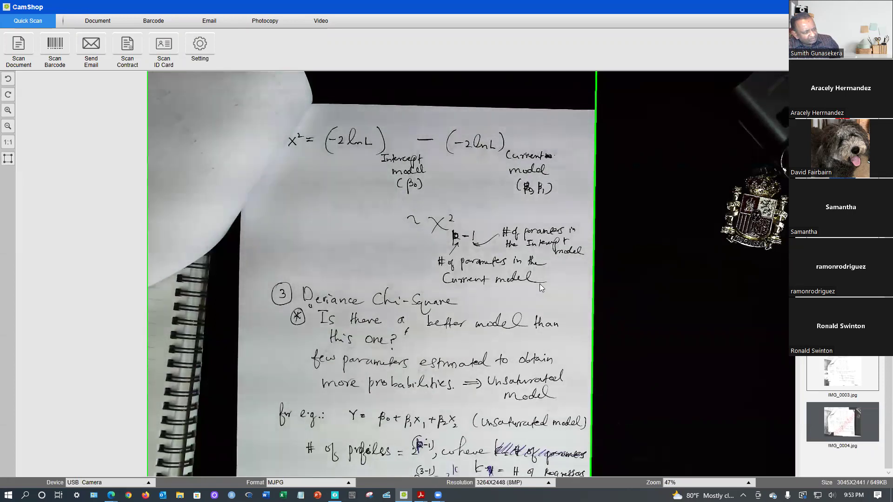
mouse_move(112, 495)
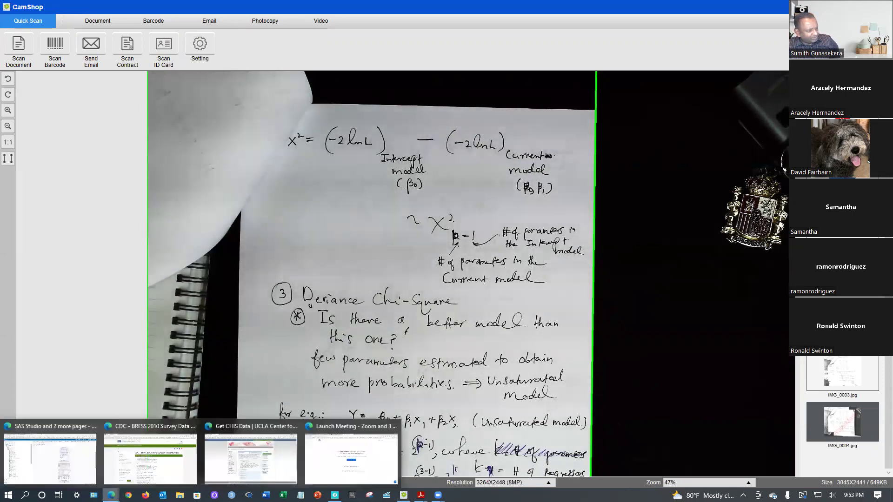
click(64, 458)
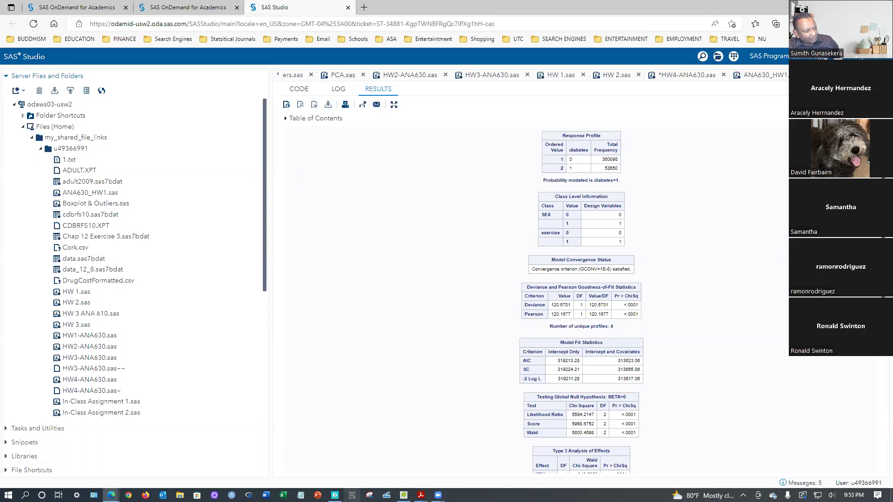
click(403, 496)
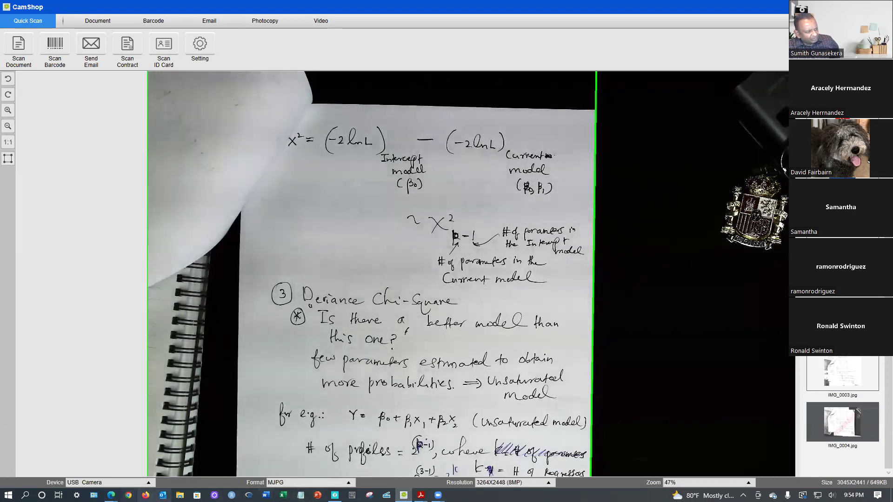
Return to the SAS Studio results and highlight the -2 Log L values for the covariate model and the intercept-only model.
mouse_move(111, 494)
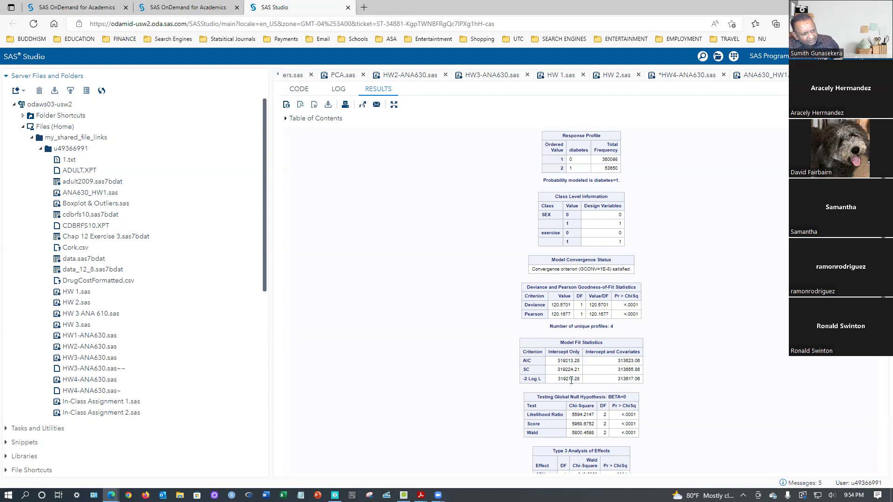
double_click(629, 378)
click(541, 378)
double_click(558, 379)
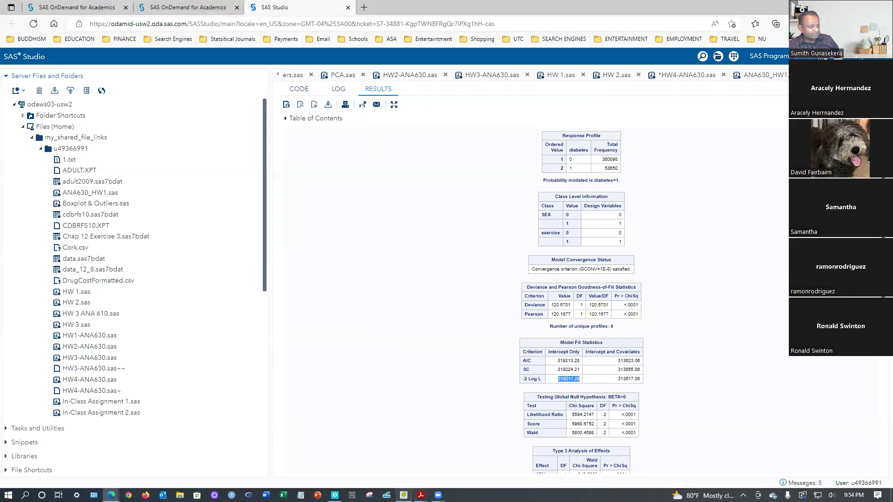
Show the handwritten deviance chi-square notes in CamShop, and return to the 1(b) results in SAS Studio.
click(403, 495)
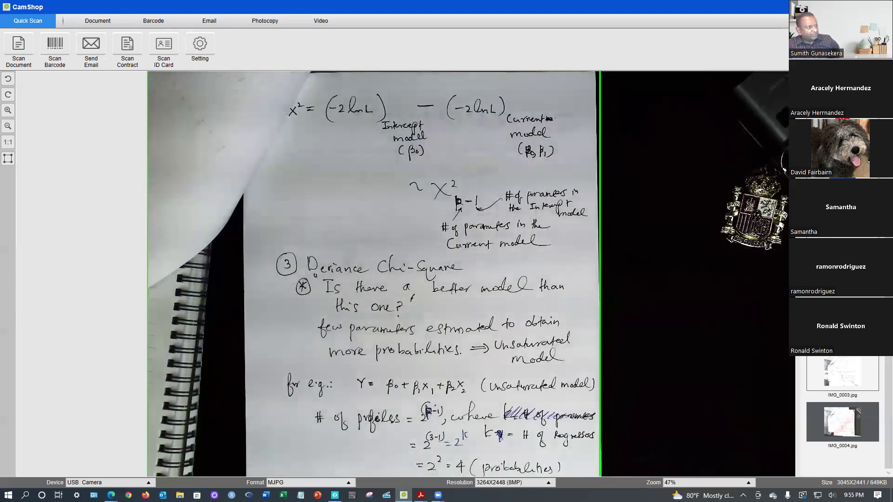
mouse_move(110, 495)
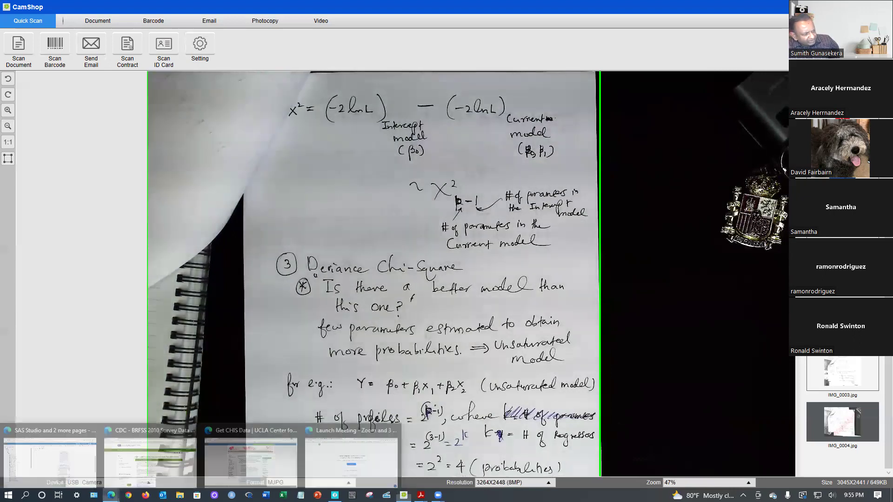
click(77, 466)
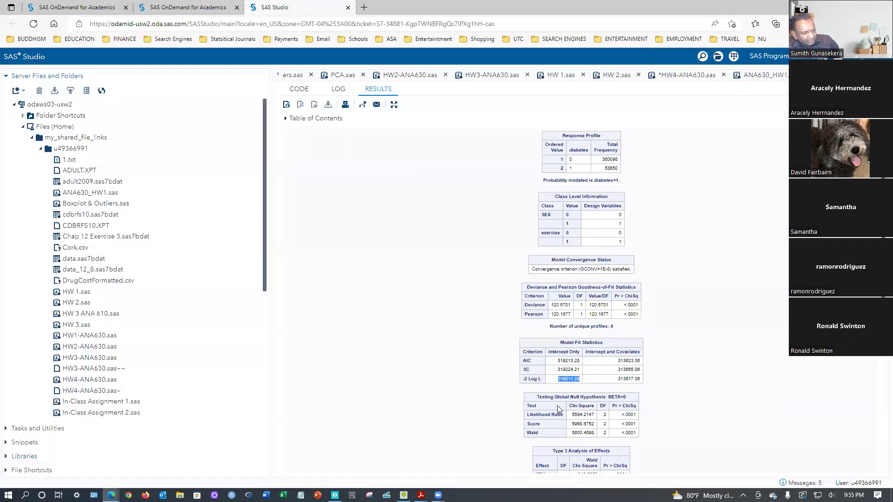
Relate the two -2 Log L values to the Likelihood Ratio chi-square in the global null hypothesis table by highlighting them in turn.
scroll(457, 380, down, 1)
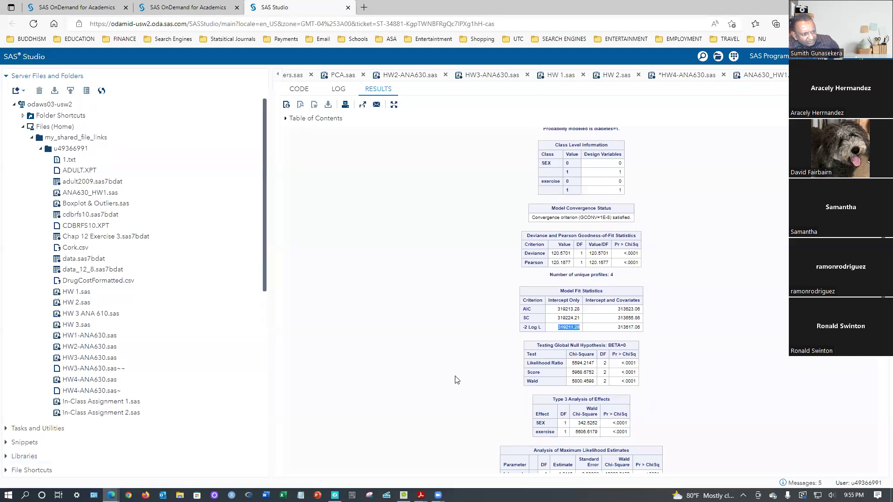
click(573, 337)
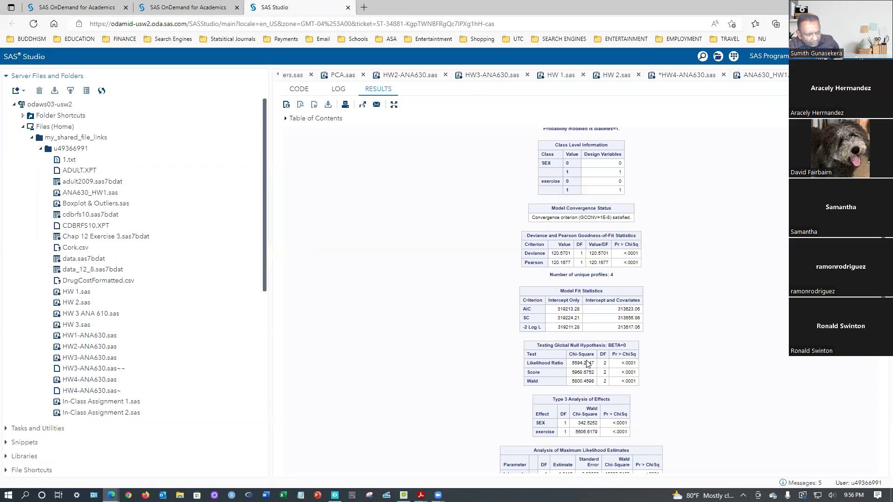
drag(570, 366, 596, 366)
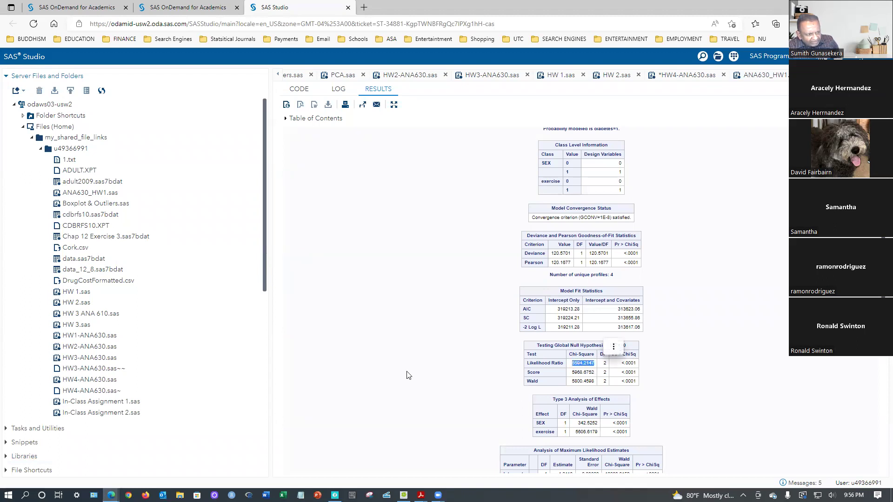
drag(650, 328, 556, 328)
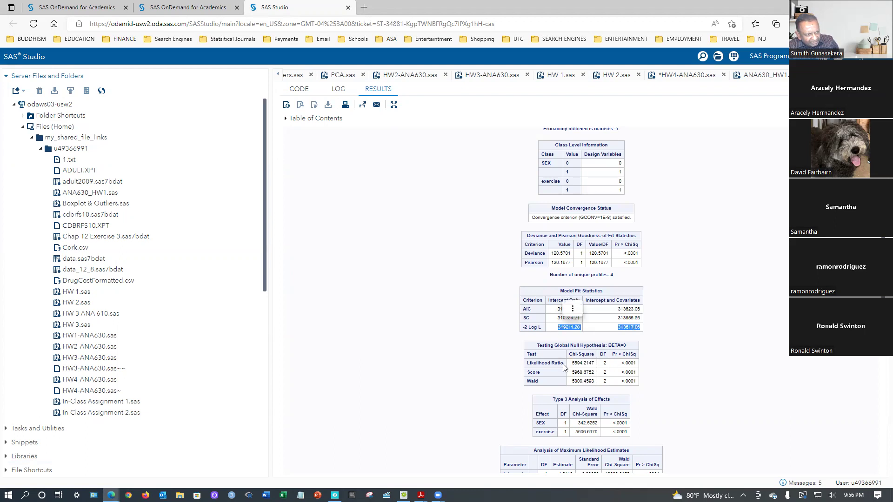
drag(571, 366, 596, 366)
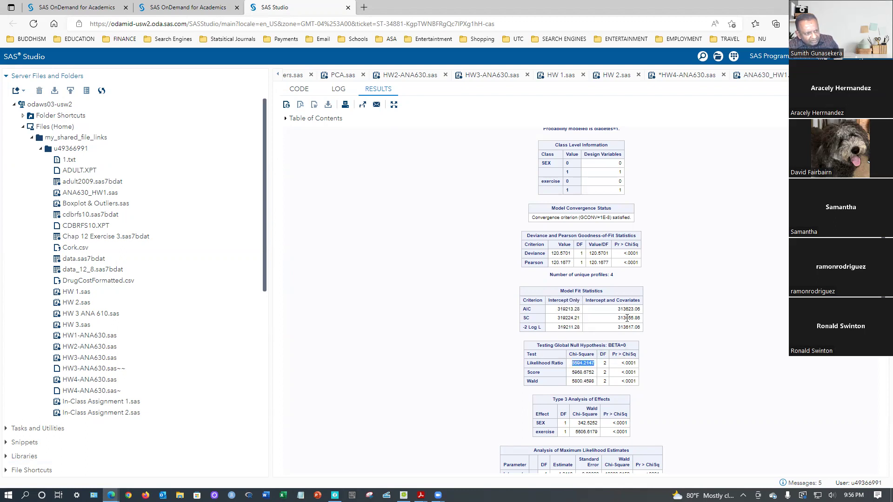
Highlight the -2 Log L row and the Likelihood Ratio chi-square in the 1(b) results, and clear the highlight.
drag(646, 333, 558, 327)
drag(571, 364, 597, 364)
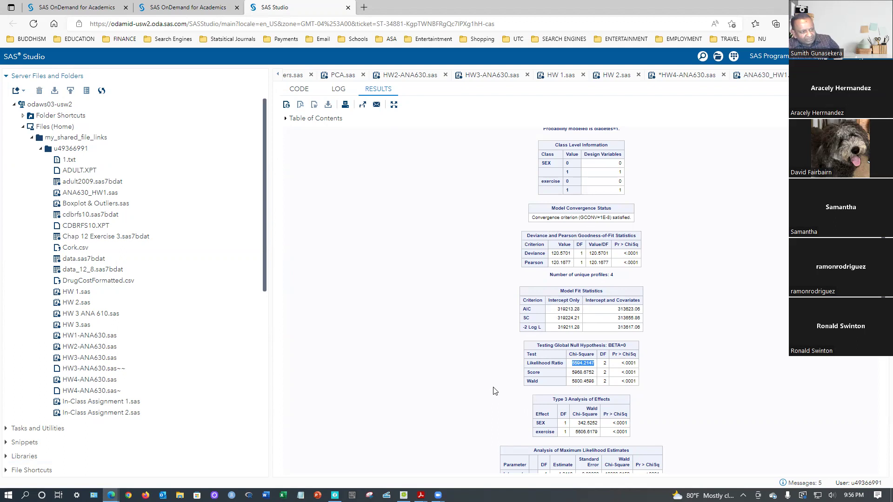
click(480, 370)
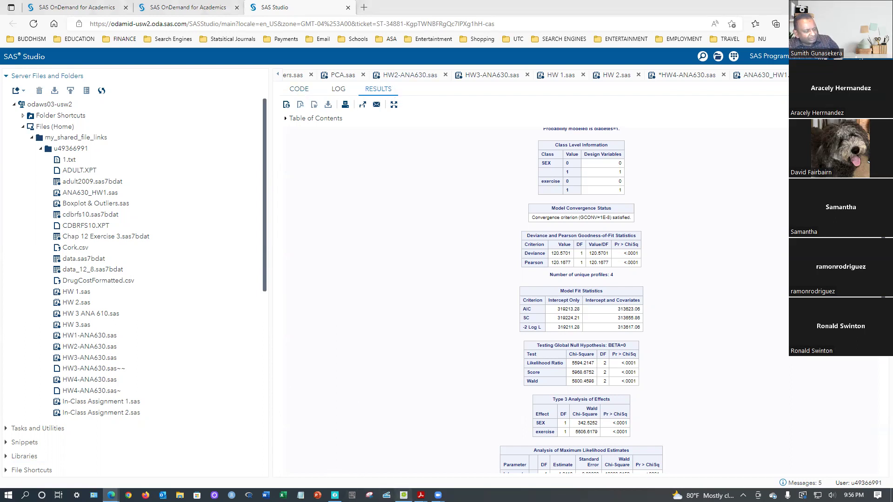
Show the handwritten notes on the Global Chi-Square, AIC and BIC, and Deviance Chi-Square in CamShop, checking the SAS Studio results in between.
click(404, 495)
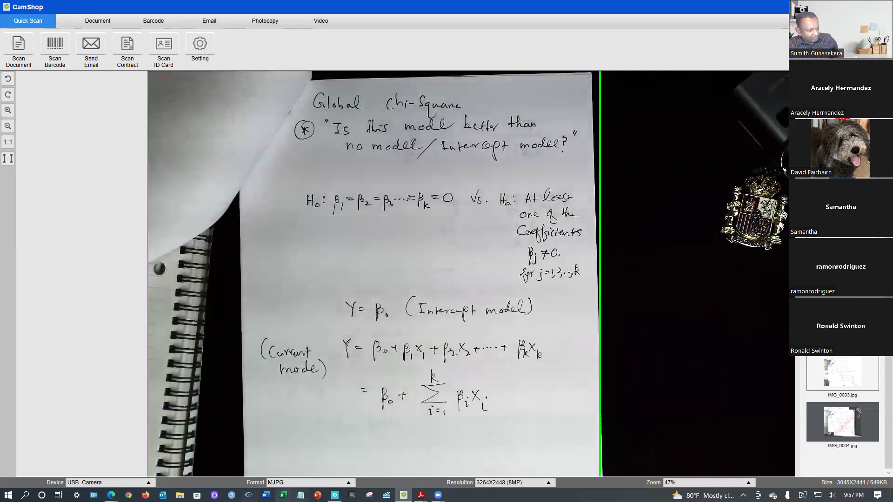
mouse_move(111, 495)
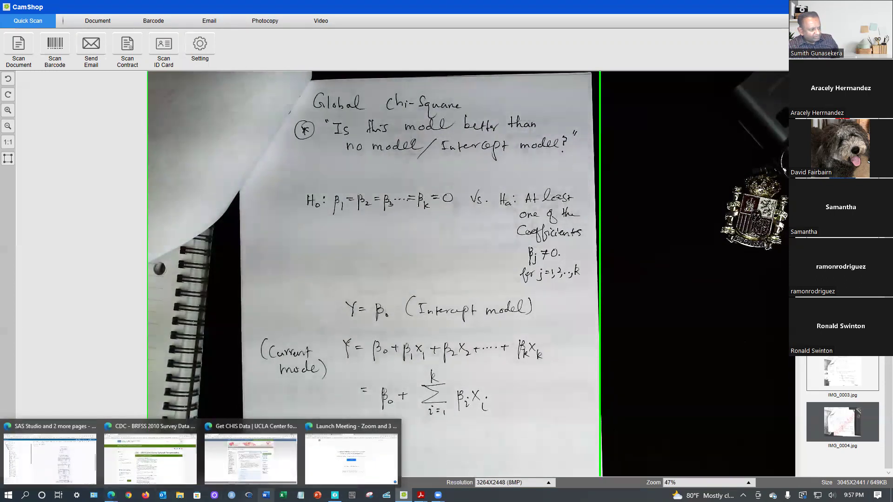
click(403, 495)
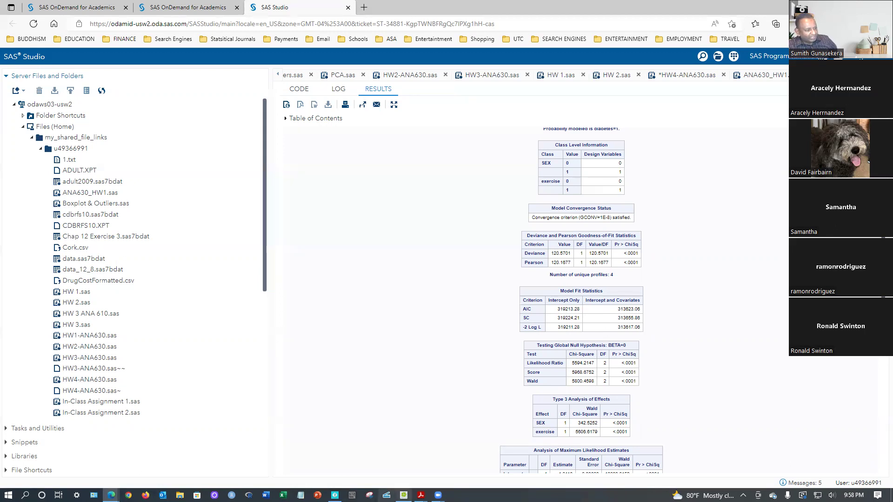
key(alt+Tab)
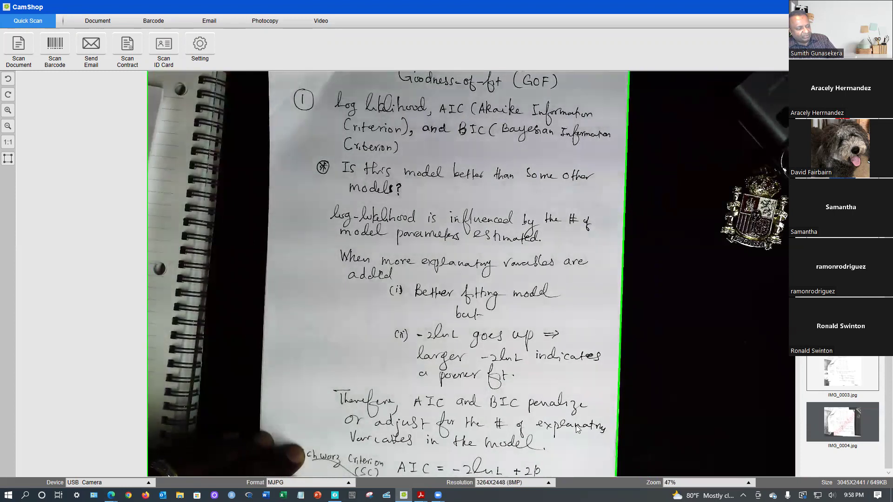
scroll(577, 429, down, 2)
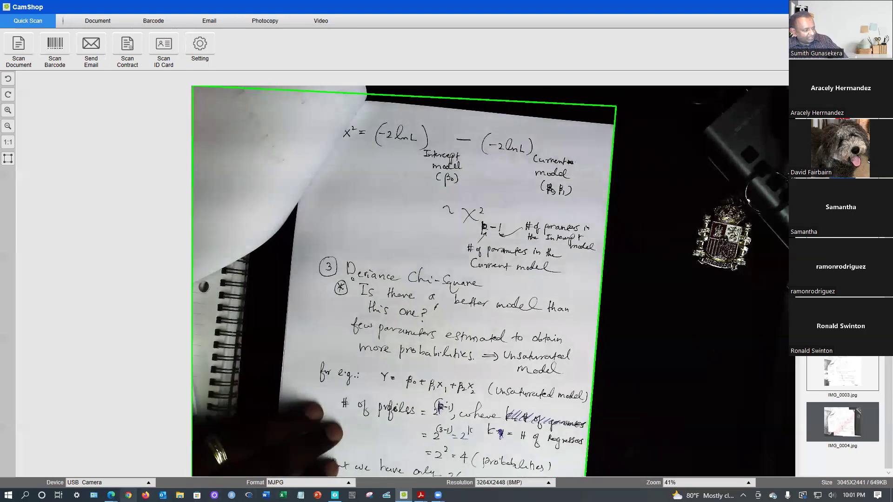
Return to SAS Studio to show the HW 3 code for 1(b), and switch to the Gender and Exercise table in Neo Notes.
mouse_move(112, 494)
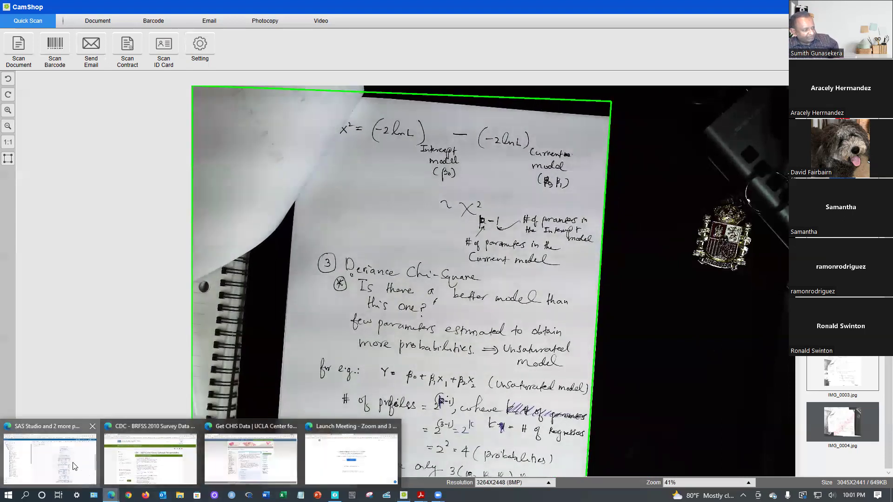
click(51, 458)
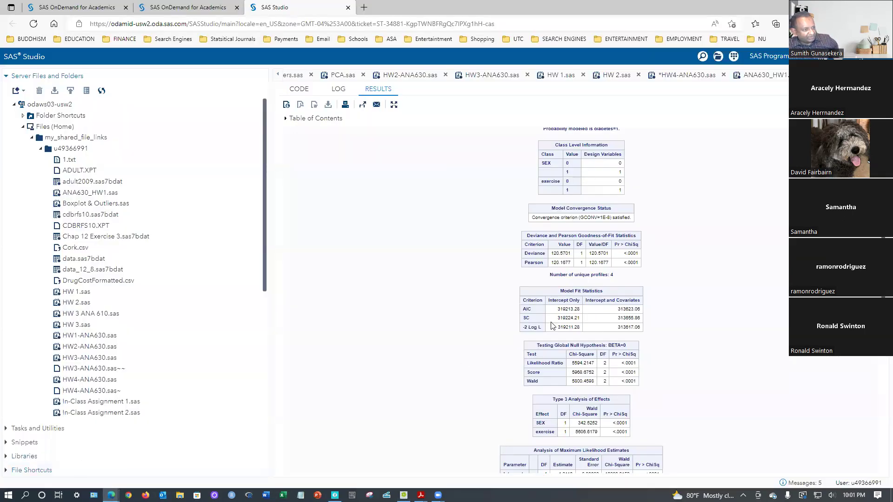
click(299, 88)
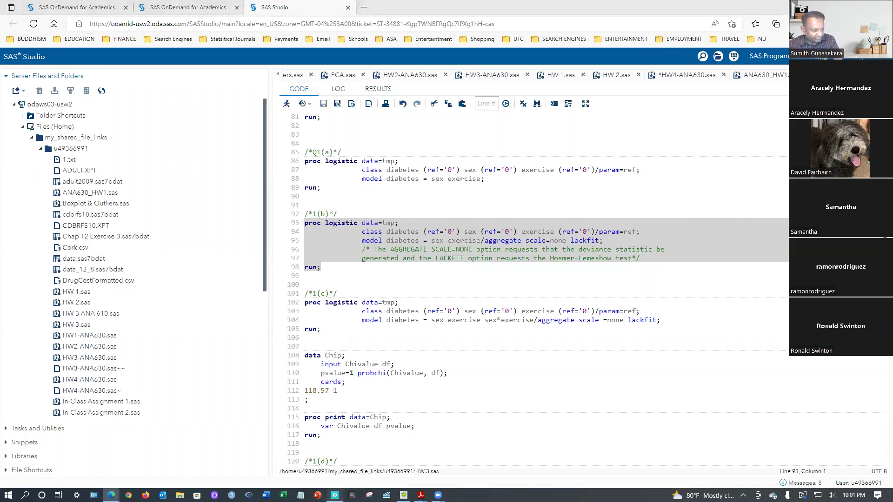
click(335, 495)
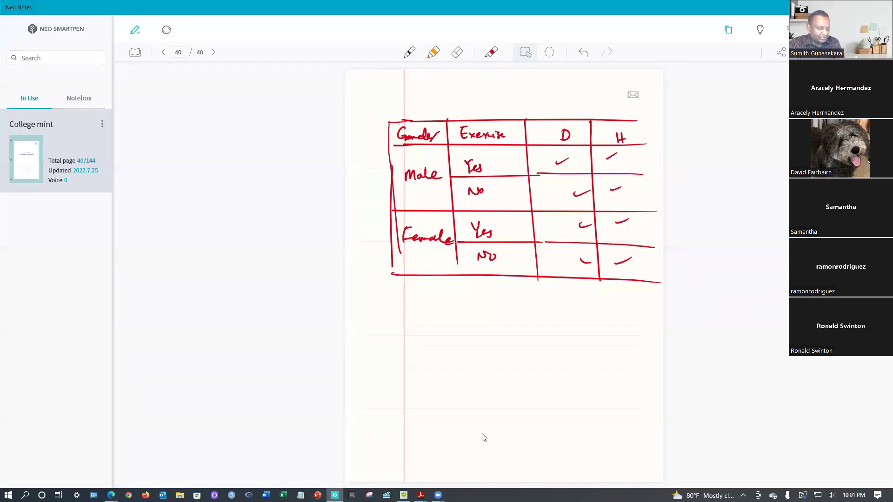
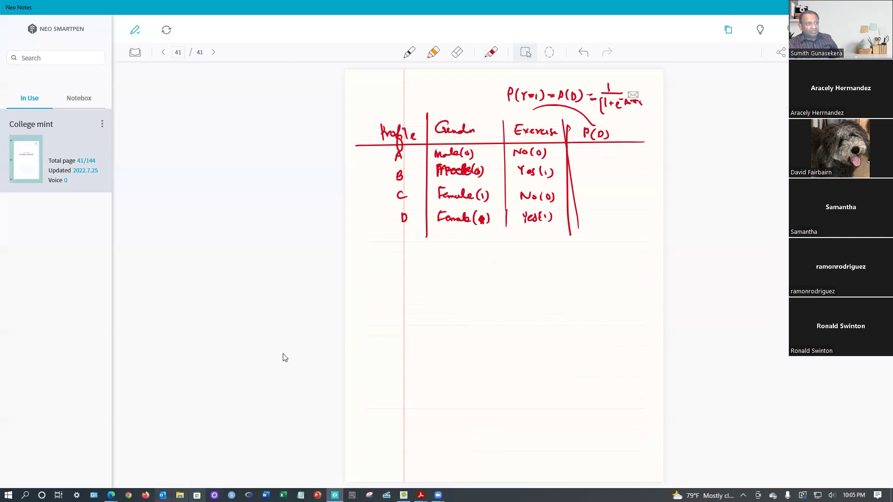
Erase the cramped P(Y=1) formula and stray lines on page 41, and redraw the profile table's header line and P(D) column divider.
click(456, 53)
mouse_move(528, 99)
mouse_down()
mouse_move(558, 109)
mouse_move(588, 100)
mouse_move(632, 105)
mouse_move(508, 92)
mouse_move(569, 126)
mouse_move(570, 308)
mouse_up()
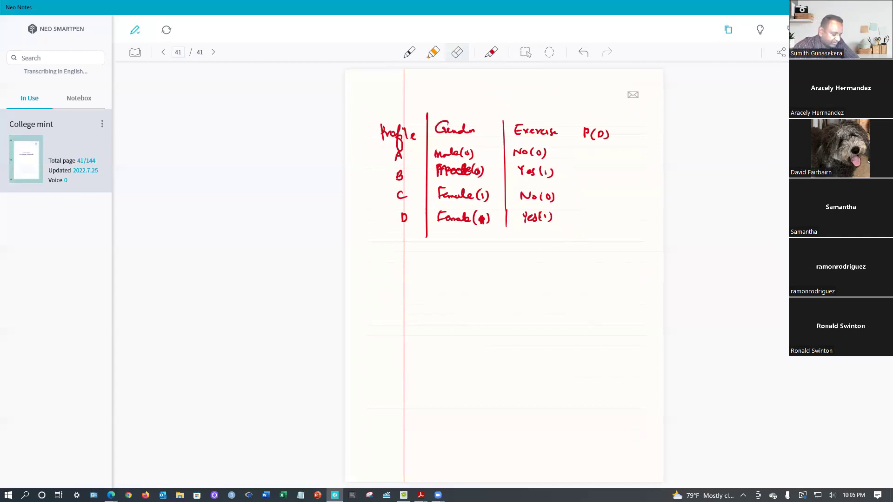
drag(366, 147, 645, 144)
drag(568, 120, 567, 234)
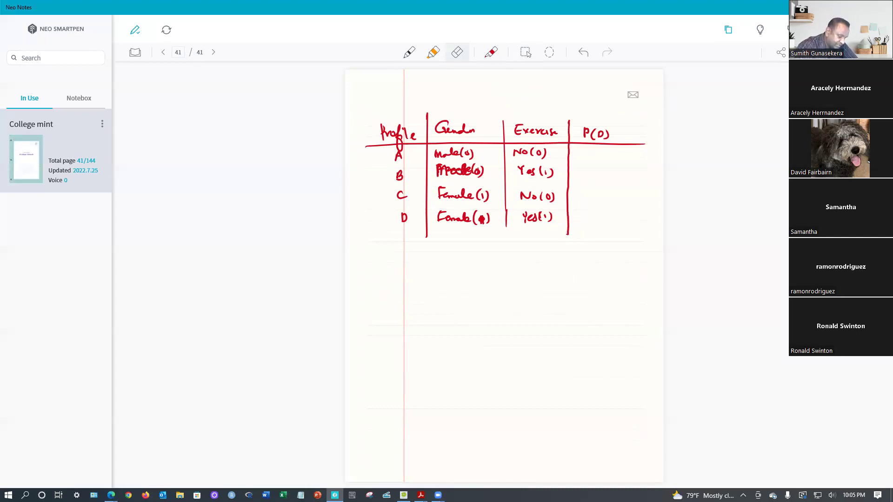
Start the P(D) fraction 1/(1+e) for profile A, and write the full P(Y=1)=P(D) formula with β0+β1x1+β2x2 above the profile table.
mouse_move(587, 145)
mouse_down()
mouse_move(610, 153)
mouse_move(583, 163)
mouse_up()
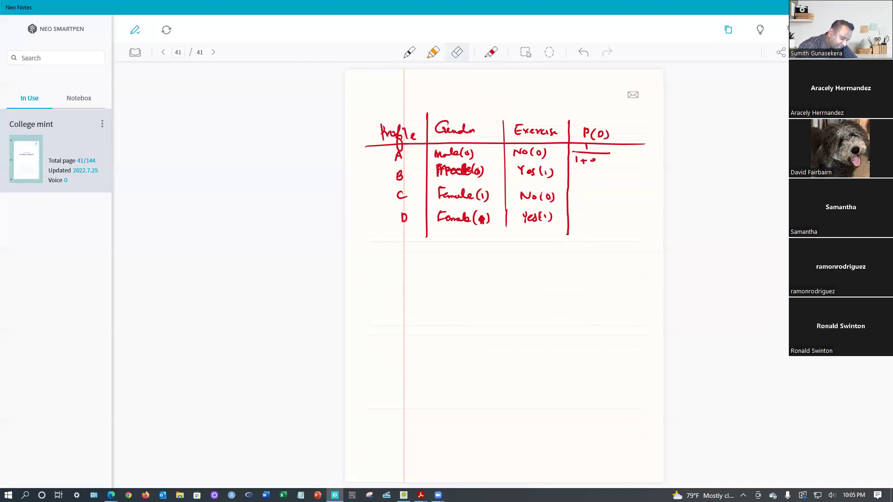
drag(596, 153, 616, 153)
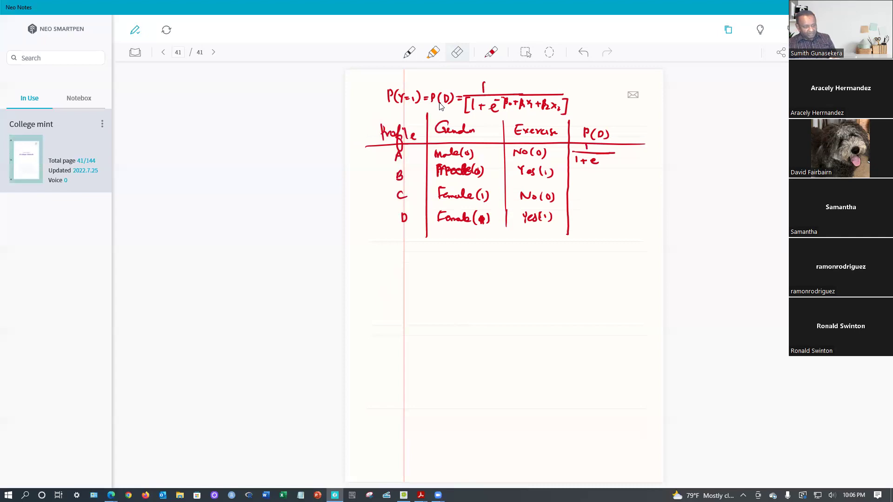
Review the Gender and Exercise table on page 40 and the sex-by-health table on page 39, and return to the profile table on page 41.
click(163, 53)
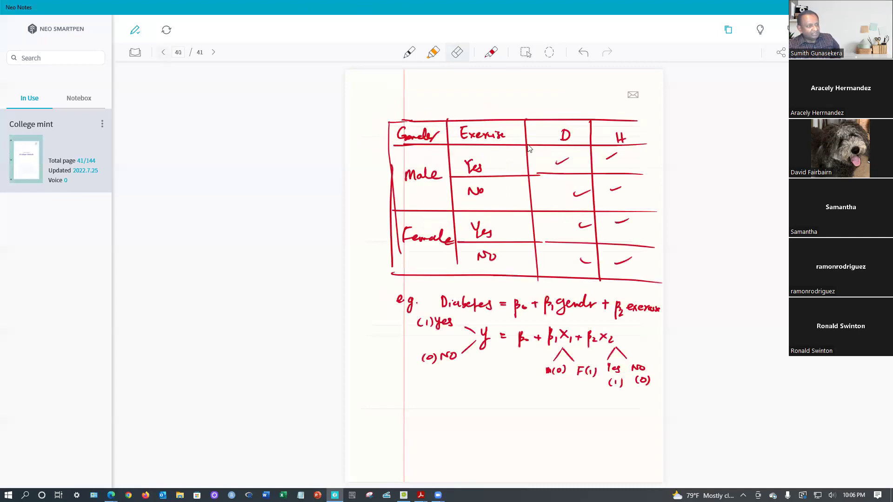
click(161, 52)
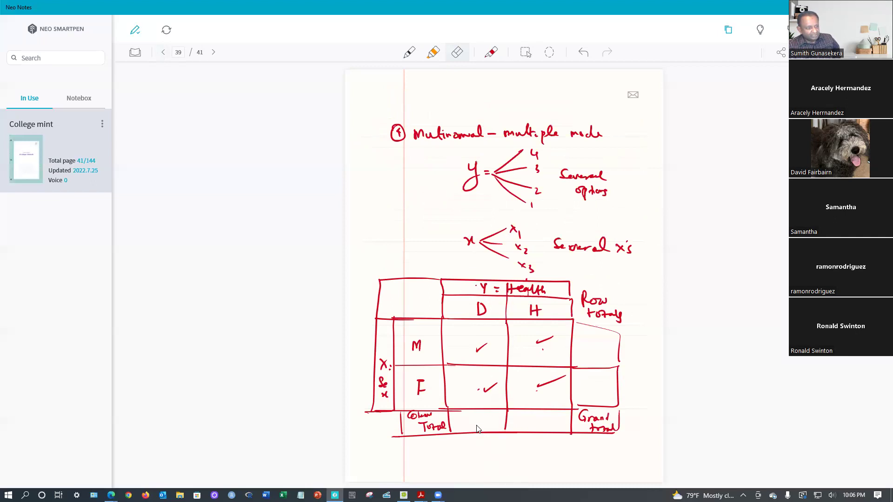
click(214, 53)
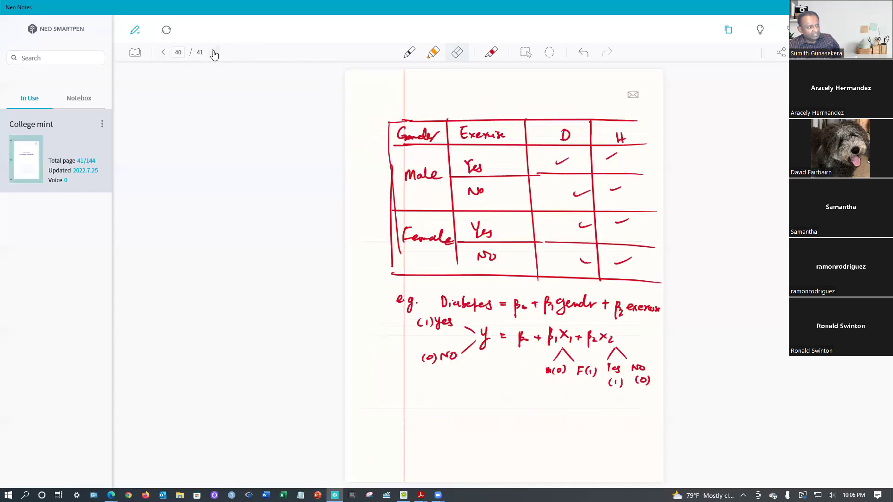
click(214, 53)
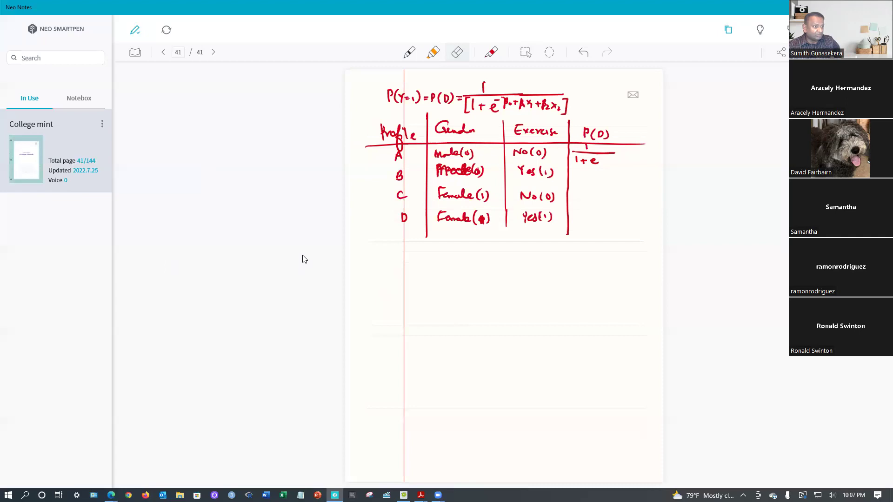
click(163, 53)
click(162, 52)
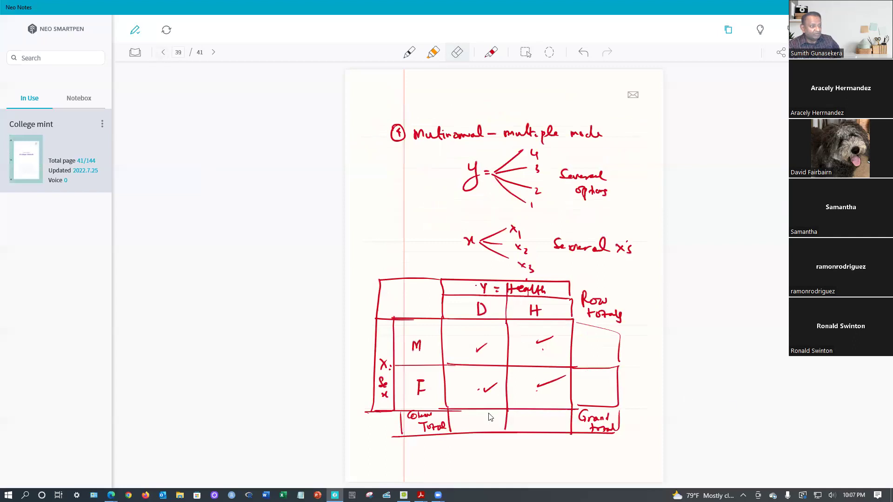
click(214, 54)
click(214, 54)
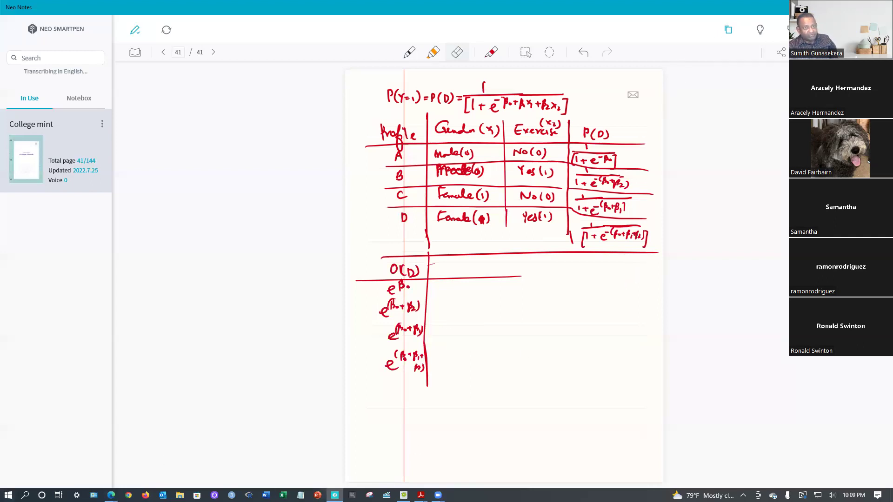
Switch from Neo Notes to the CamShop notes on the saturated model, interaction-term test and reduced-versus-full -2lnL chi-square difference.
key(alt+Tab)
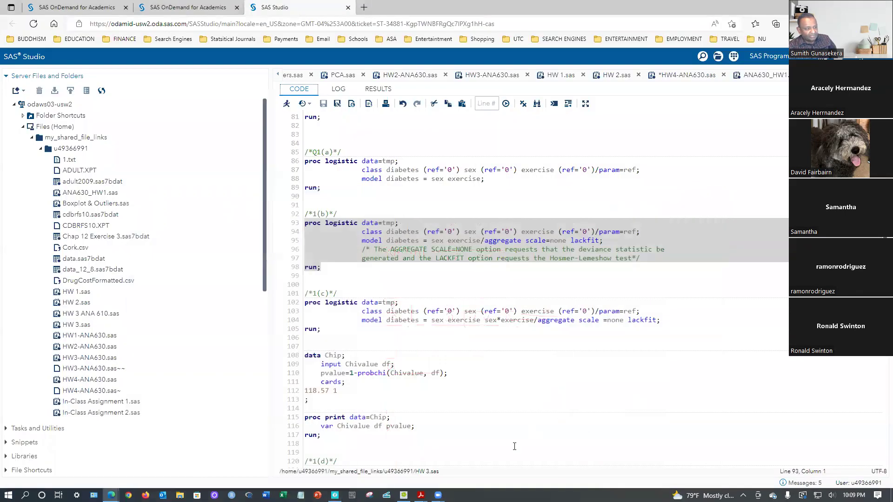
click(403, 496)
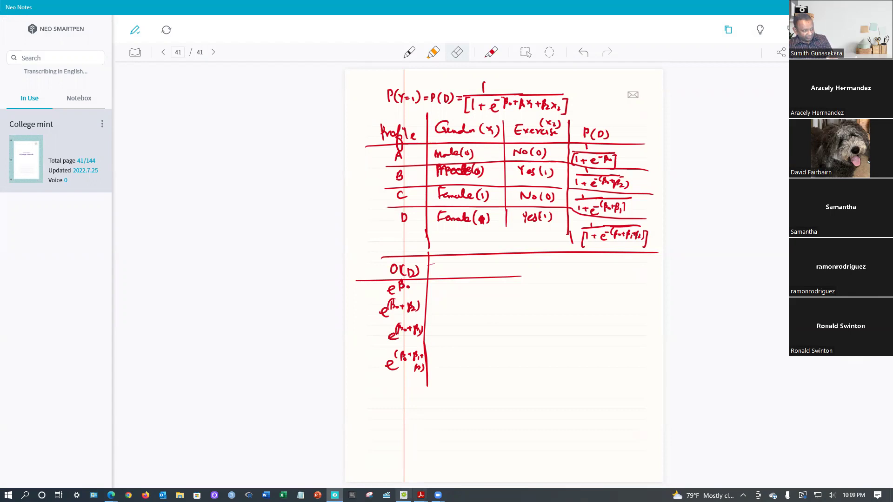
mouse_move(404, 495)
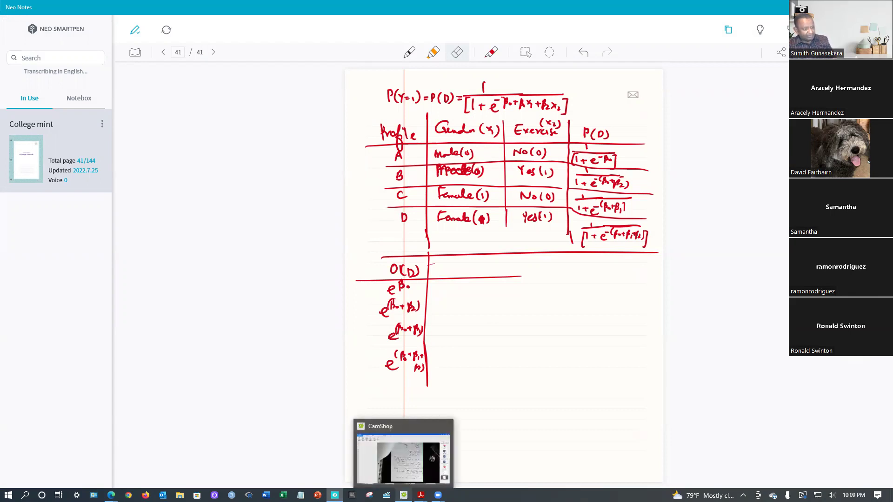
click(403, 458)
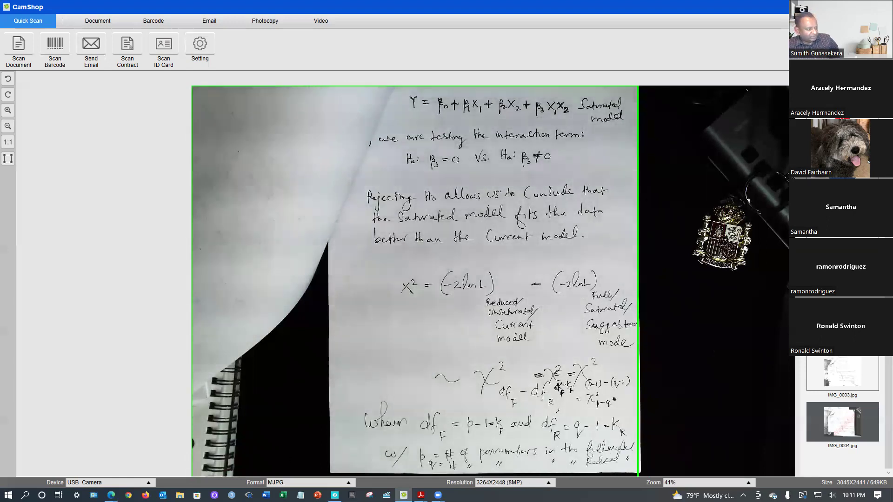
Return to SAS Studio and show the 1(b) proc logistic results with the deviance and model fit statistics.
mouse_move(110, 495)
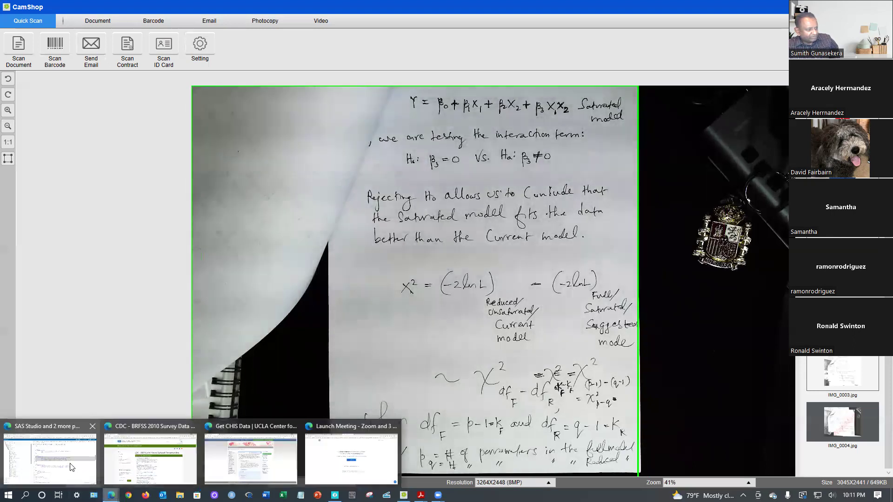
click(77, 474)
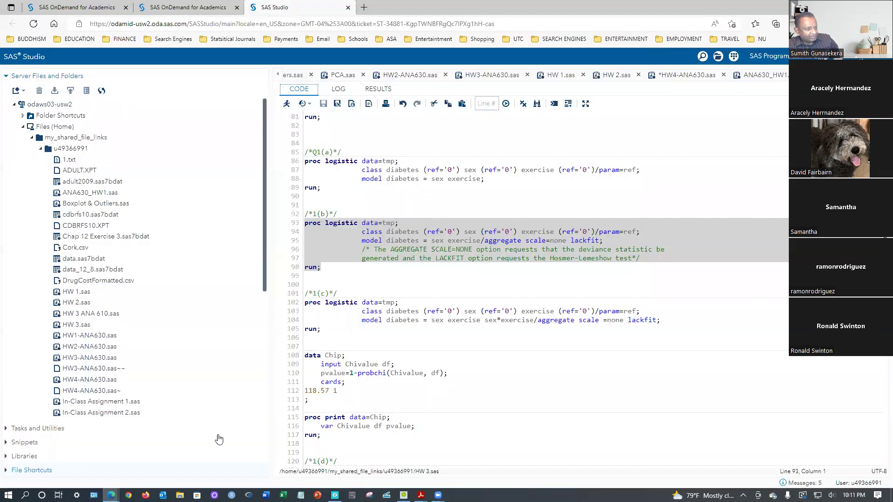
click(378, 89)
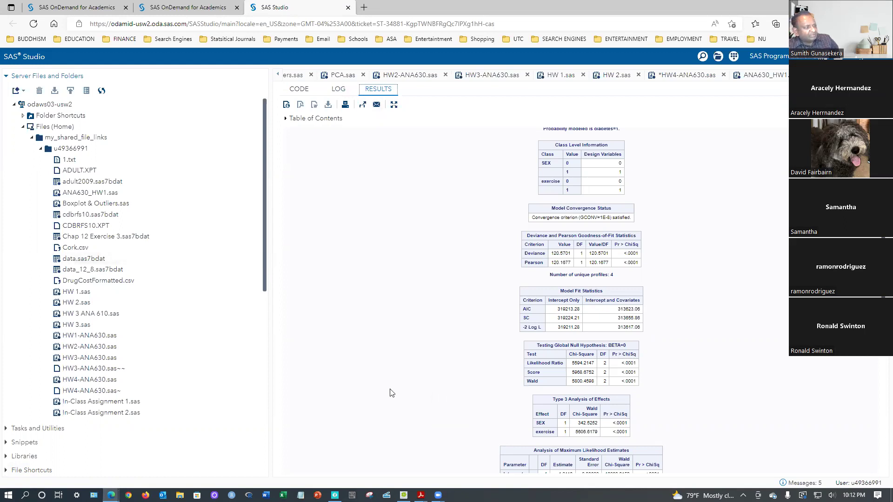
Recheck the reduced-versus-full chi-square formula in CamShop, and examine the 1(b) results in SAS Studio through the Hosmer and Lemeshow test and back to Model Fit Statistics.
click(404, 494)
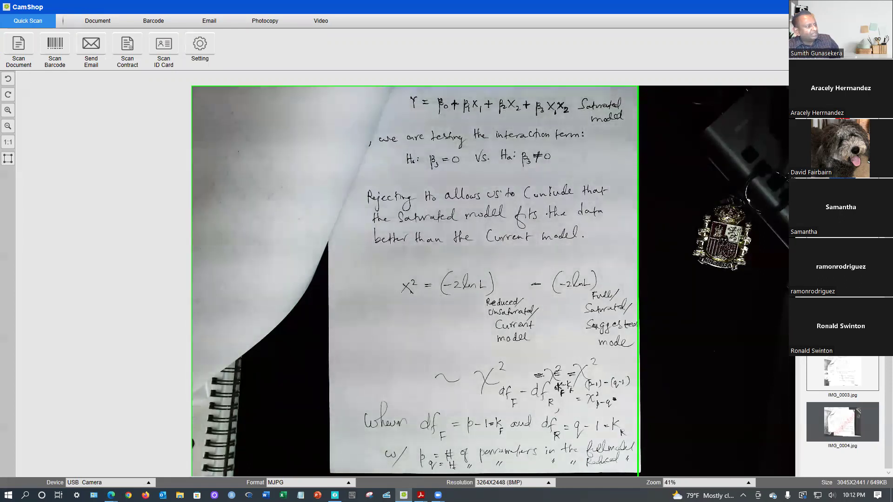
mouse_move(111, 495)
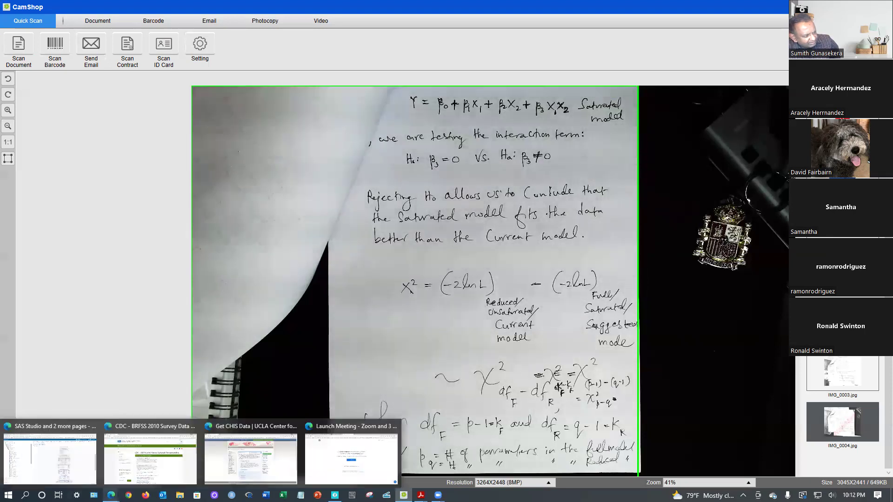
click(49, 458)
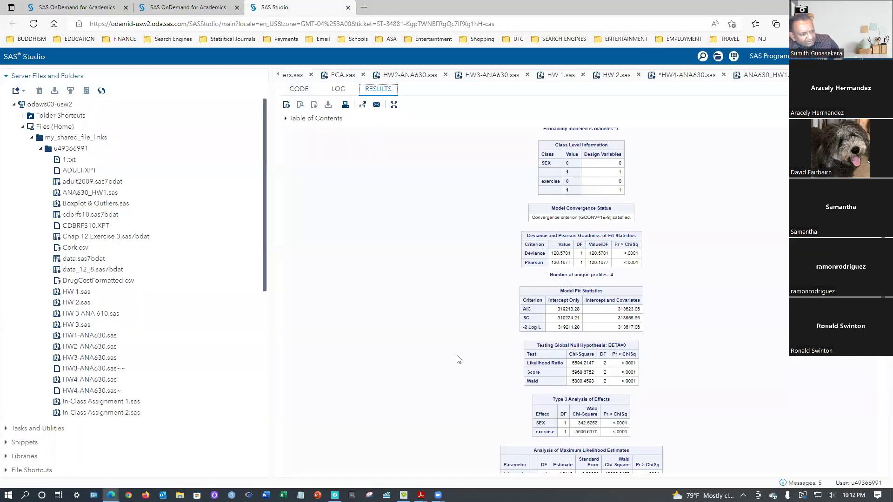
scroll(417, 351, down, 4)
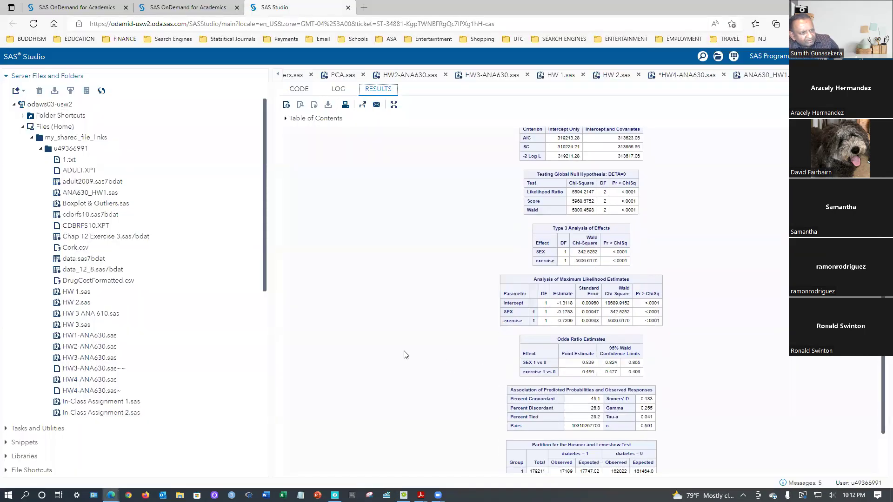
scroll(406, 355, down, 2)
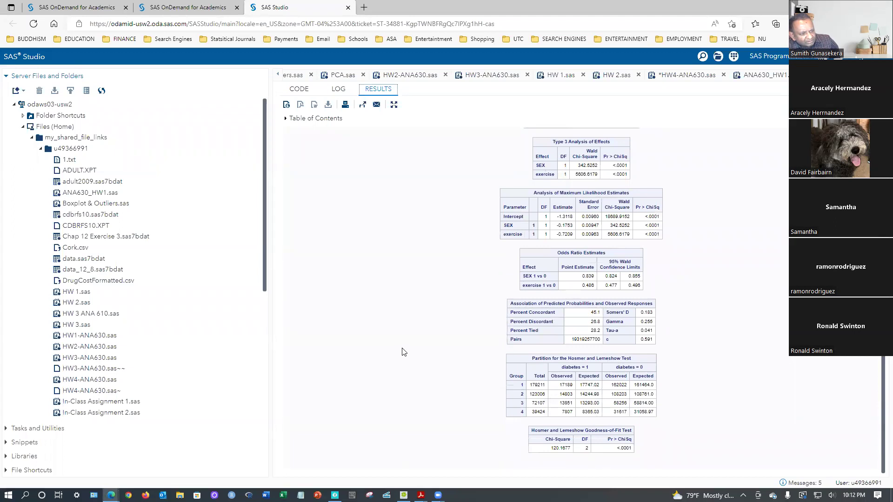
scroll(404, 352, up, 6)
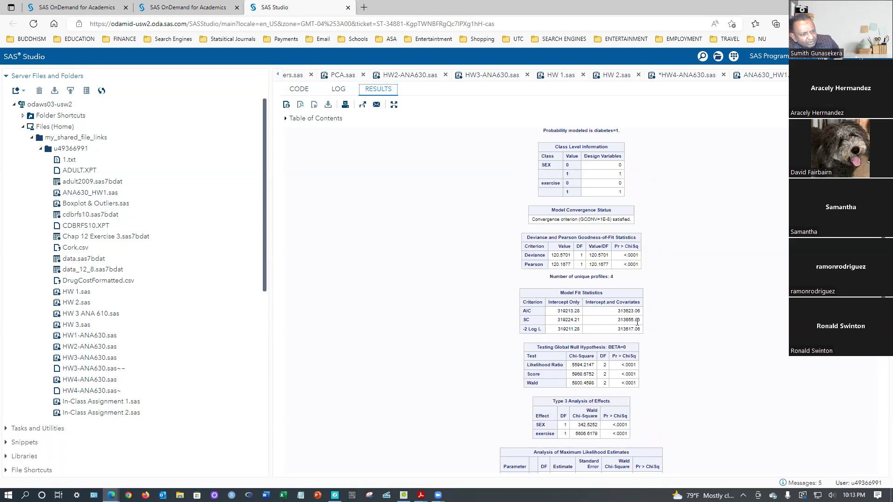
Review the rest of the 1(b) results from Model Fit Statistics to the Hosmer and Lemeshow partition, and return to the code.
scroll(637, 322, down, 1)
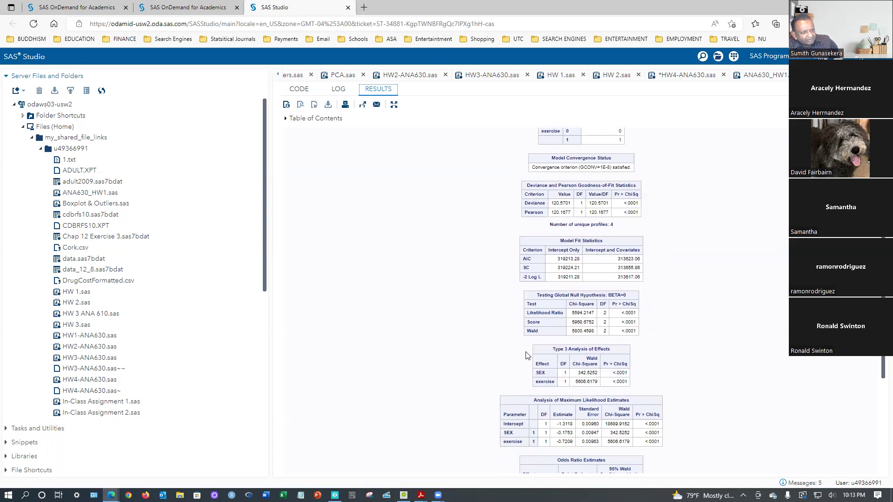
scroll(472, 346, down, 2)
scroll(462, 345, down, 1)
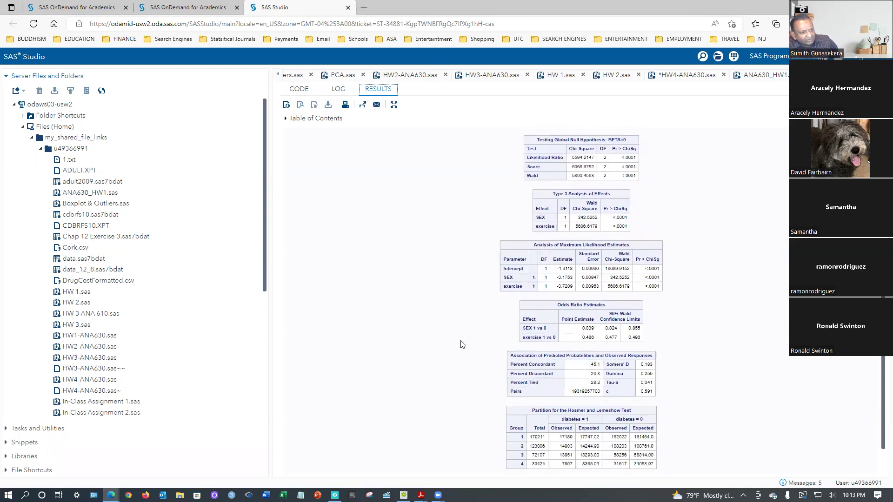
click(298, 90)
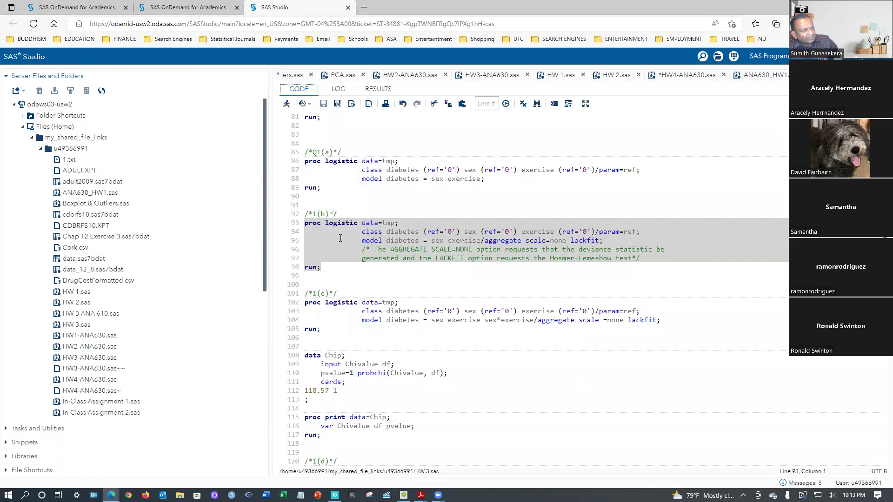
Duplicate the 1(b) proc logistic block, including its comment and run statement, into blank lines above the 1(c) section.
click(464, 276)
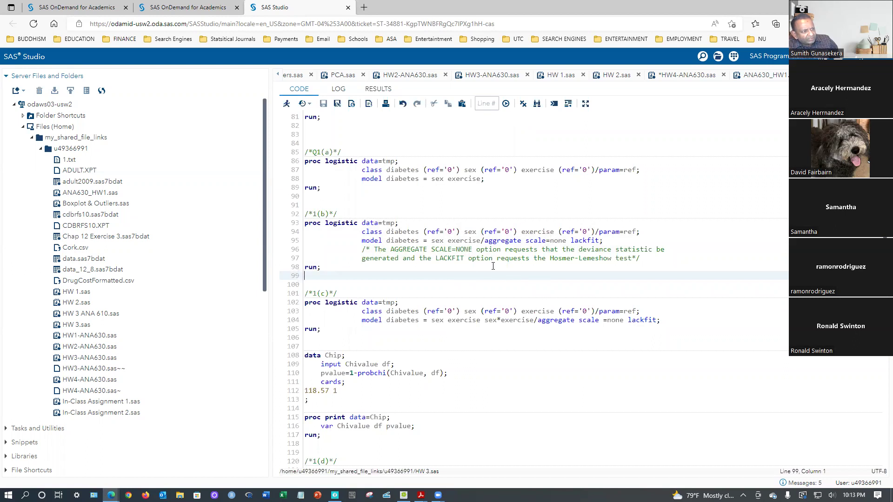
double_click(481, 239)
drag(324, 273, 287, 227)
right_click(334, 260)
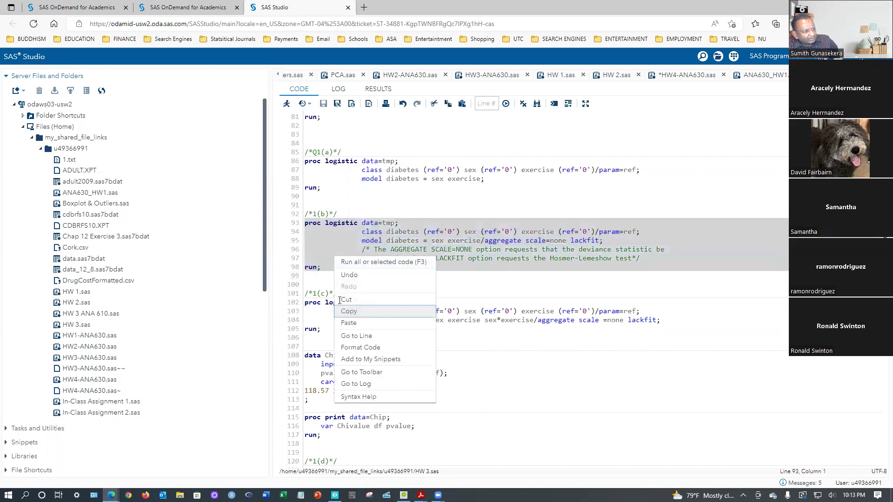
click(353, 312)
click(320, 280)
key(Return)
key(Return)
key(Return)
key(Return)
key(Return)
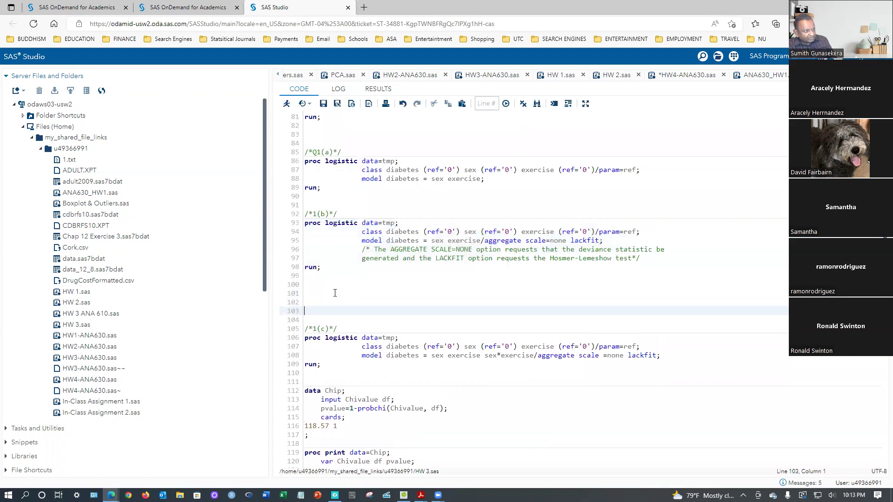
click(318, 293)
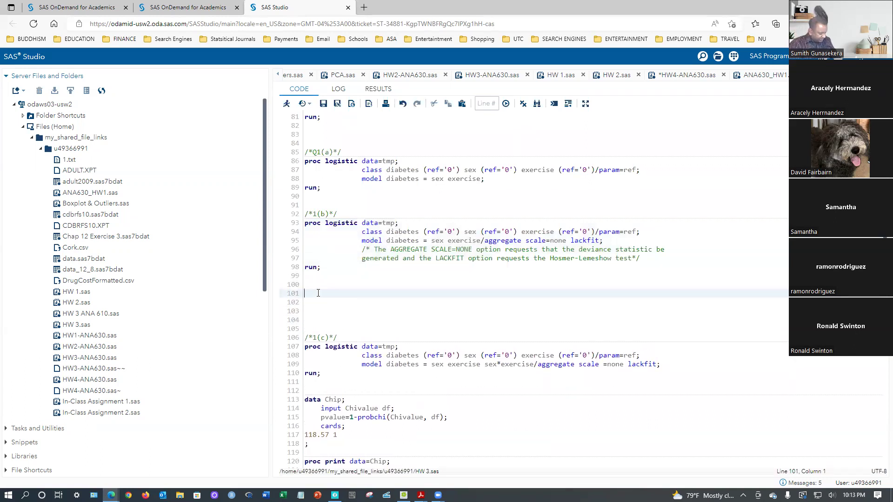
key(ctrl+v)
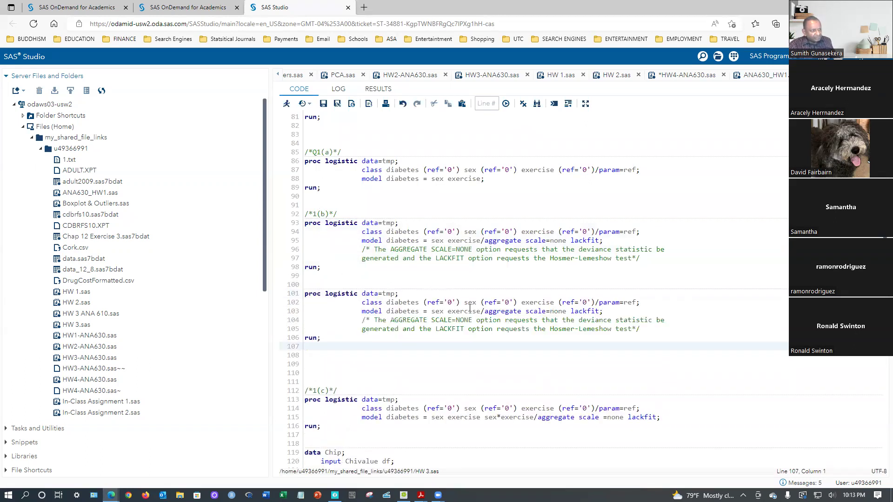
Add the interaction term sex*exercise after sex exercise in the model statement of the copied proc logistic block.
drag(483, 311, 432, 311)
right_click(453, 314)
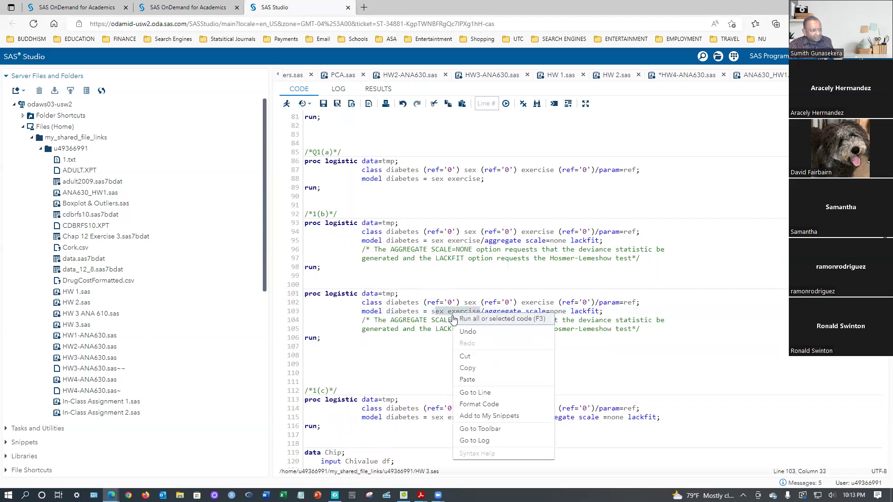
click(466, 368)
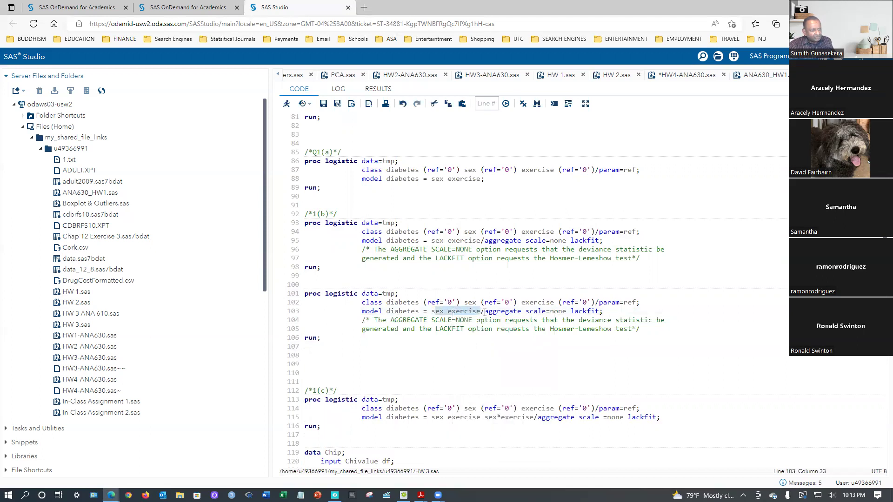
click(482, 311)
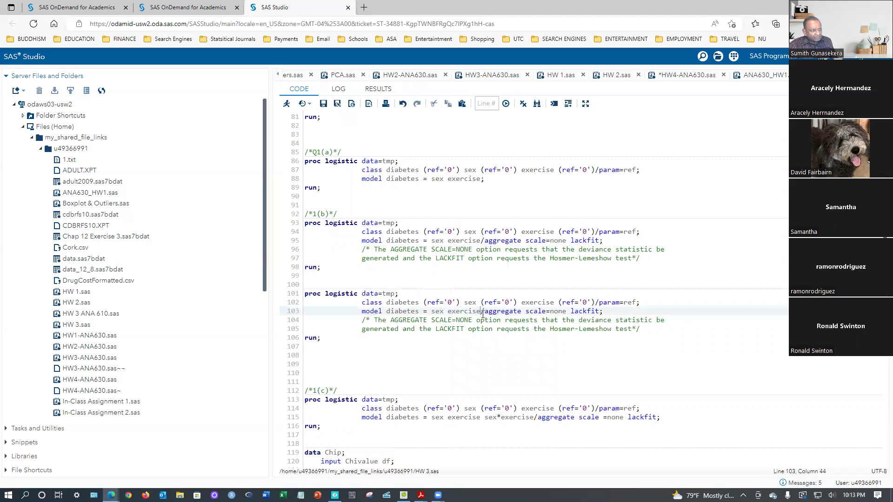
key(ctrl+v)
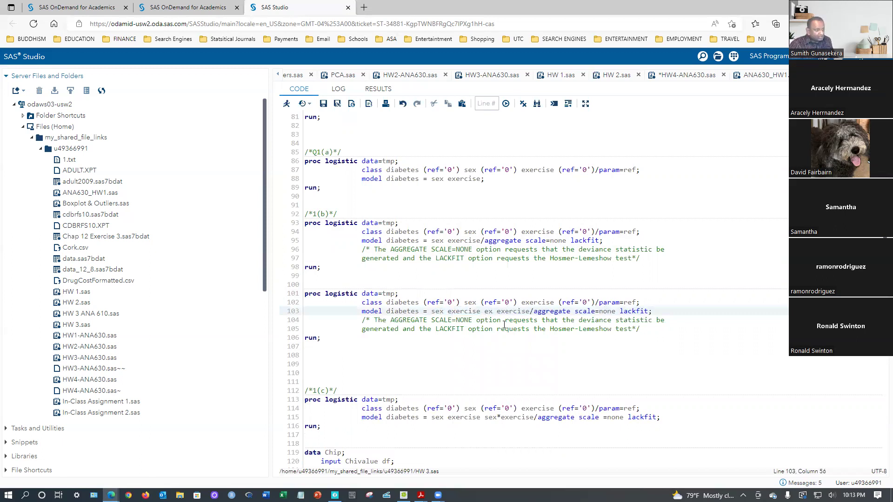
click(485, 314)
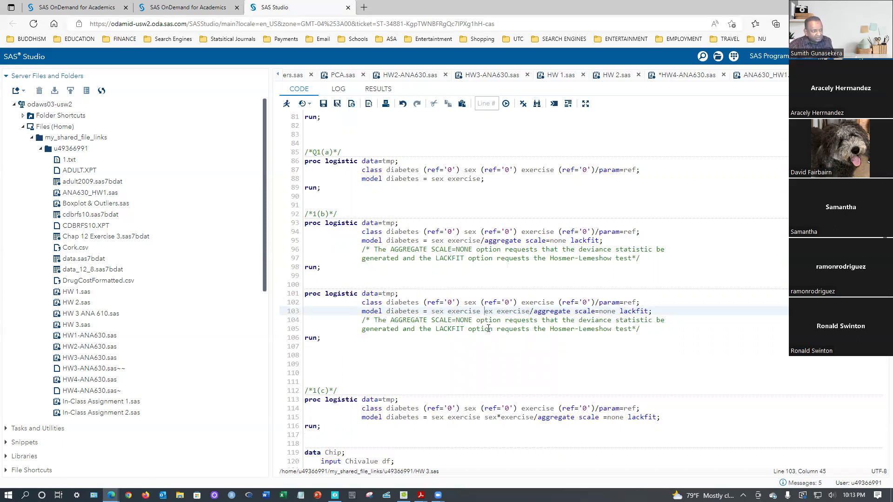
text(s)
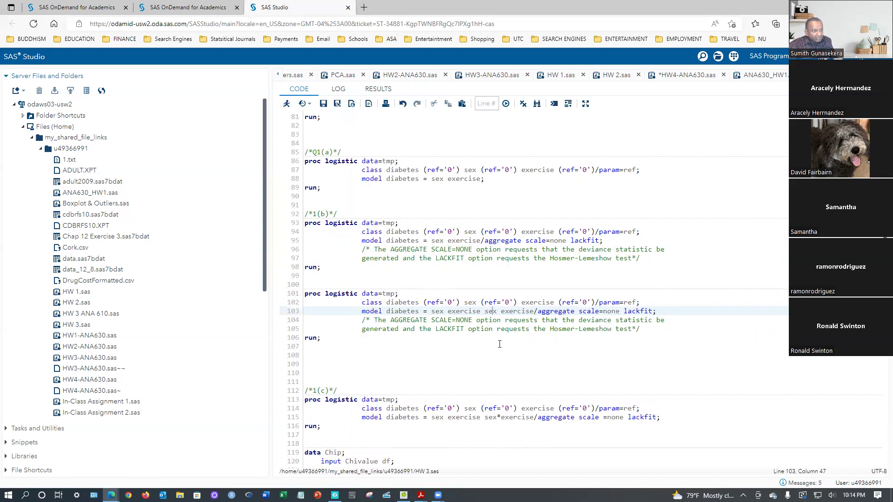
key(Delete)
text(*)
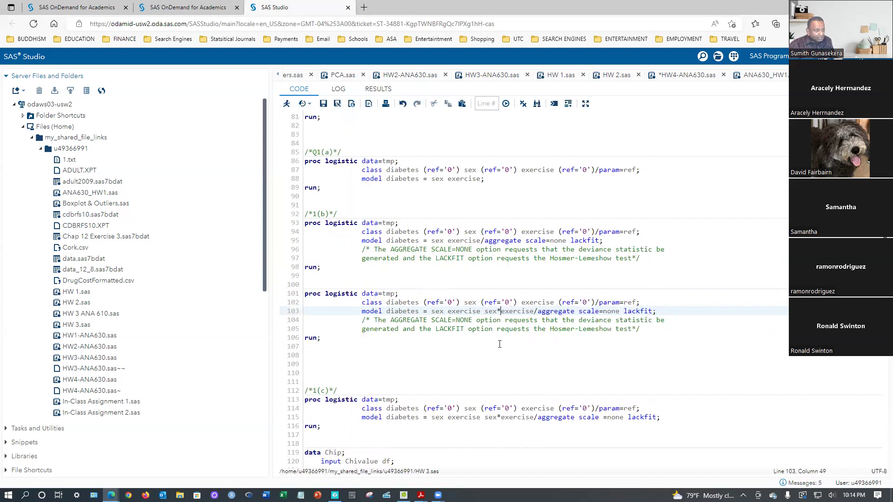
Run only the copied proc logistic block with the sex*exercise term and show its goodness-of-fit and Model Fit Statistics tables.
drag(321, 337, 305, 293)
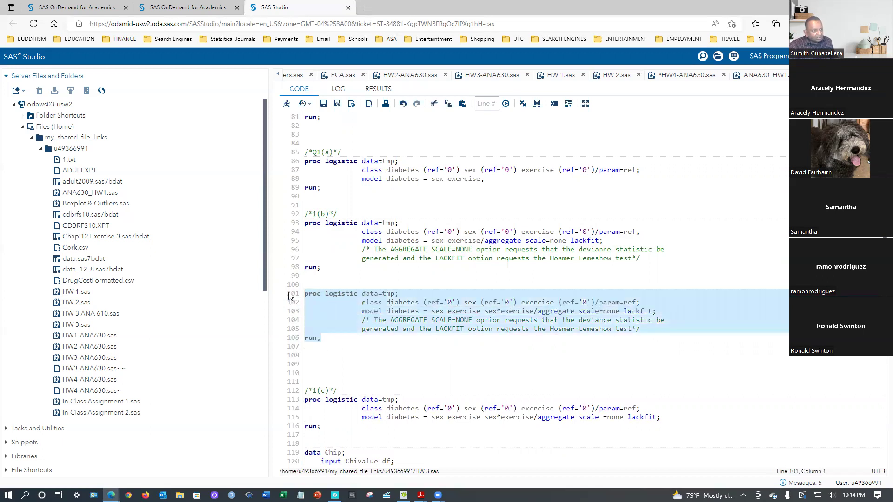
click(287, 103)
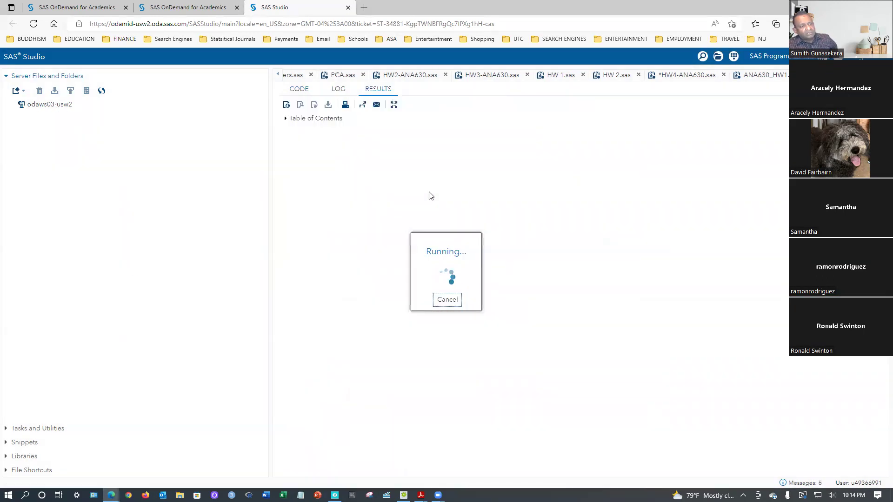
scroll(509, 298, down, 3)
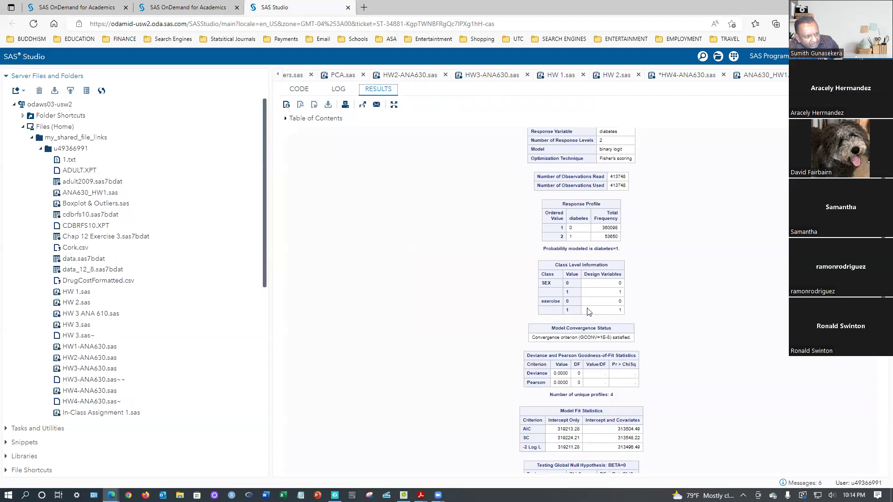
scroll(661, 319, down, 1)
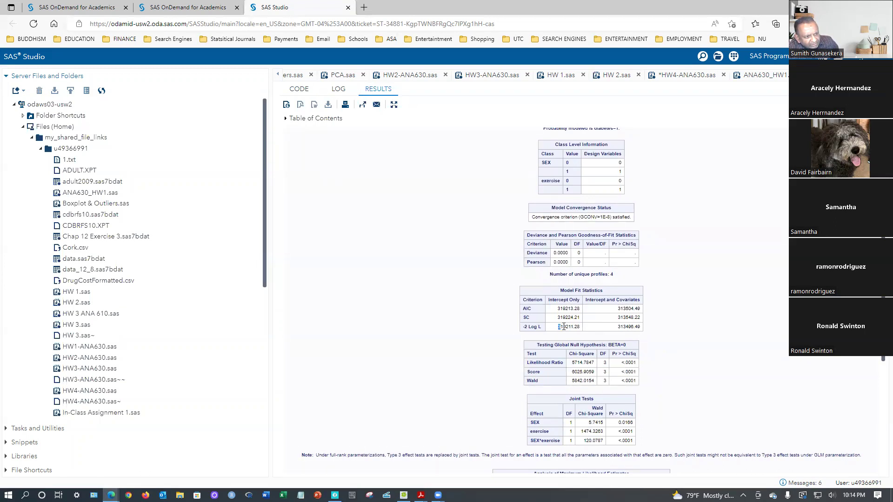
Point out the -2 Log L and Deviance rows in the interaction model's results, and return to the code.
drag(587, 329, 648, 332)
click(603, 329)
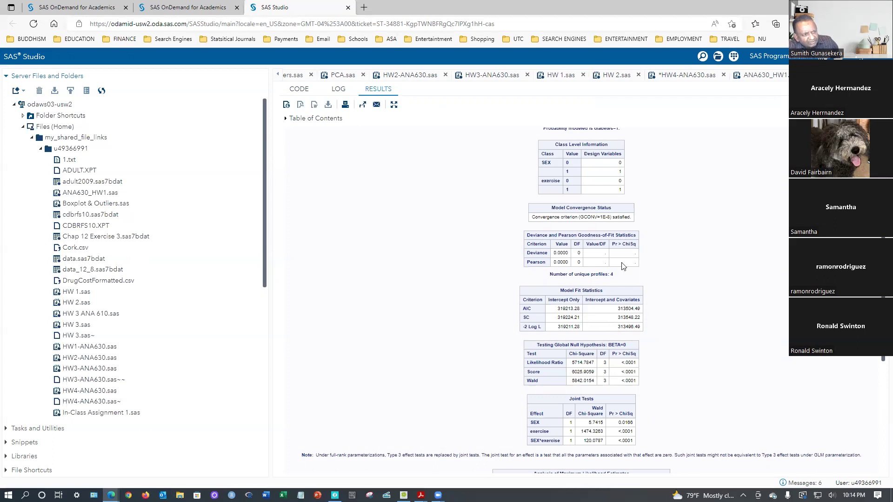
drag(570, 253, 482, 254)
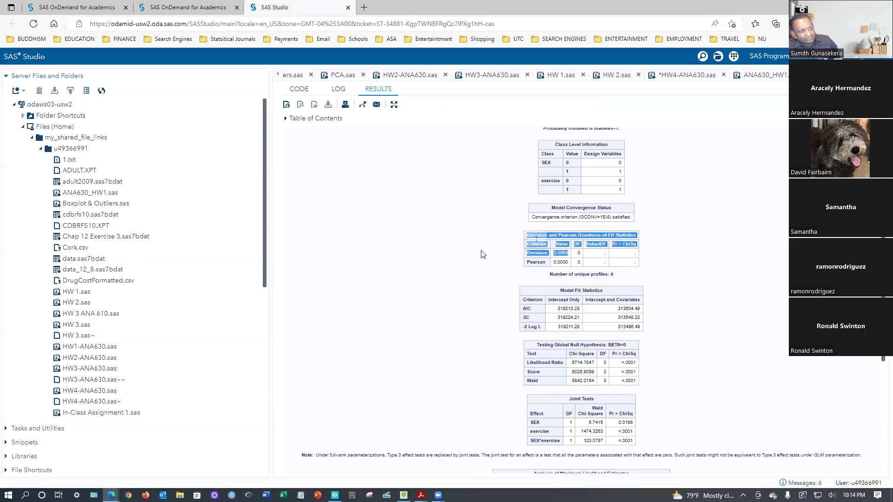
click(333, 202)
click(300, 89)
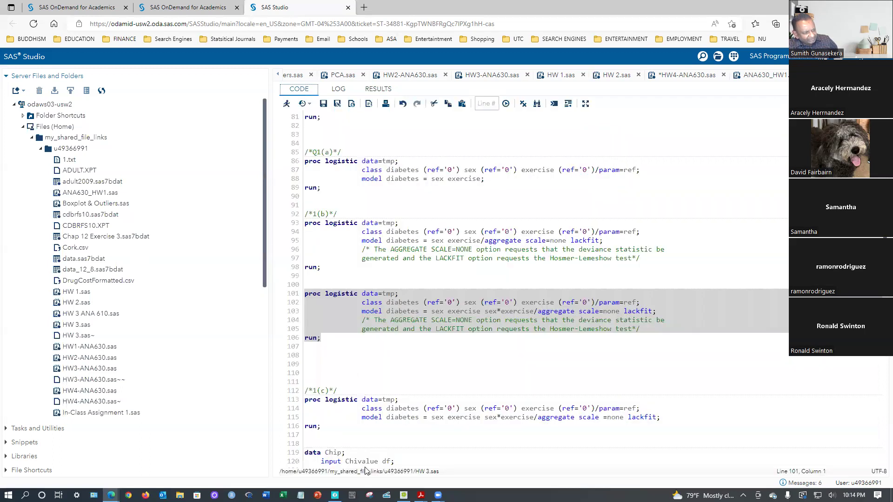
Recheck the reduced-versus-full chi-square formula in CamShop, and highlight the interaction model's -2 Log L with covariates in SAS Studio.
click(386, 495)
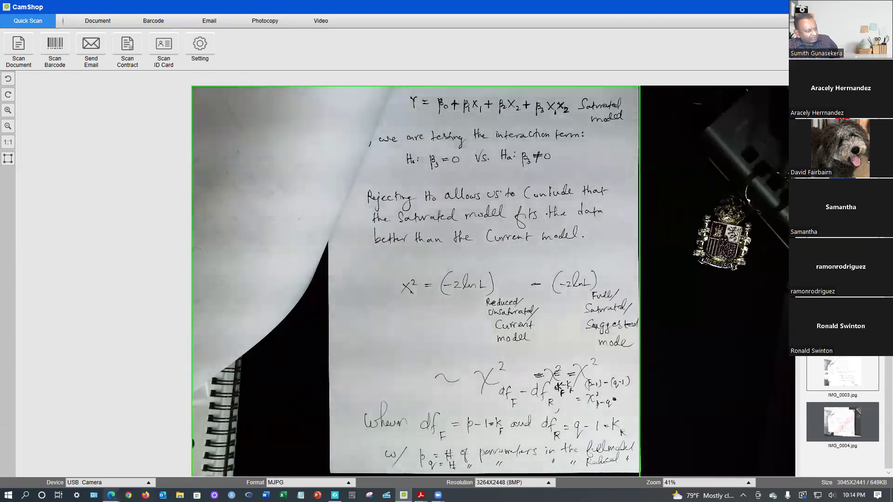
mouse_move(111, 494)
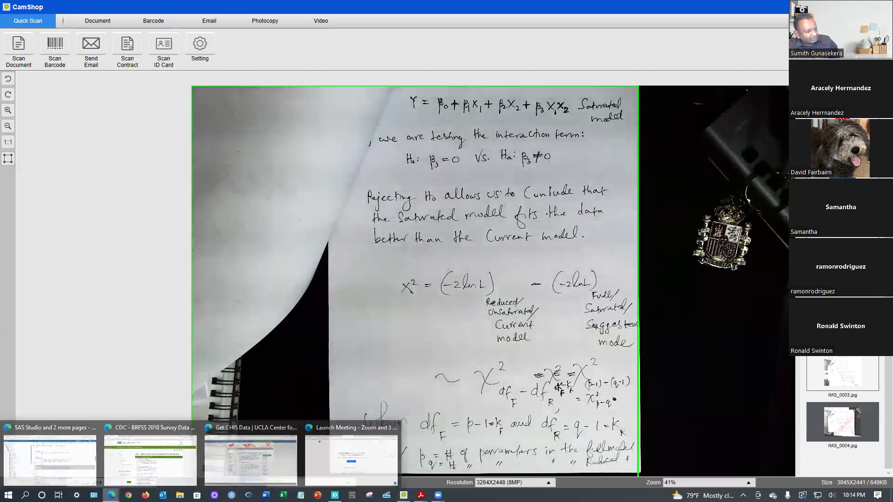
click(77, 458)
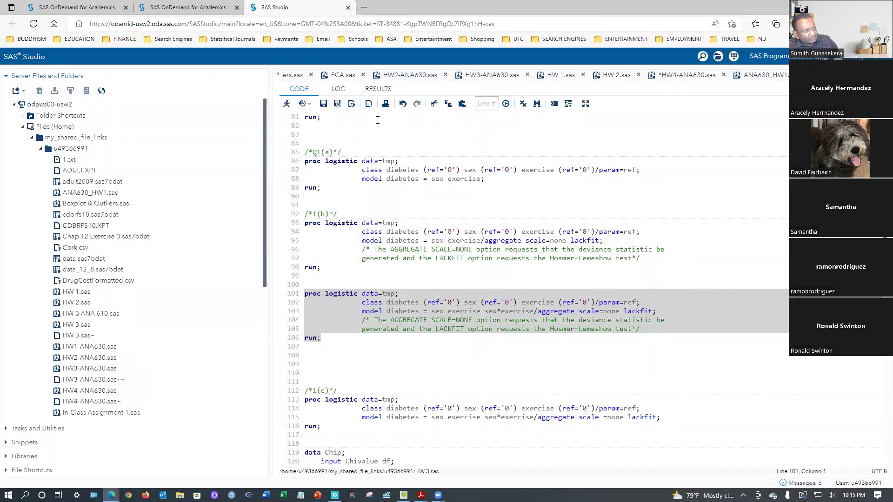
click(378, 89)
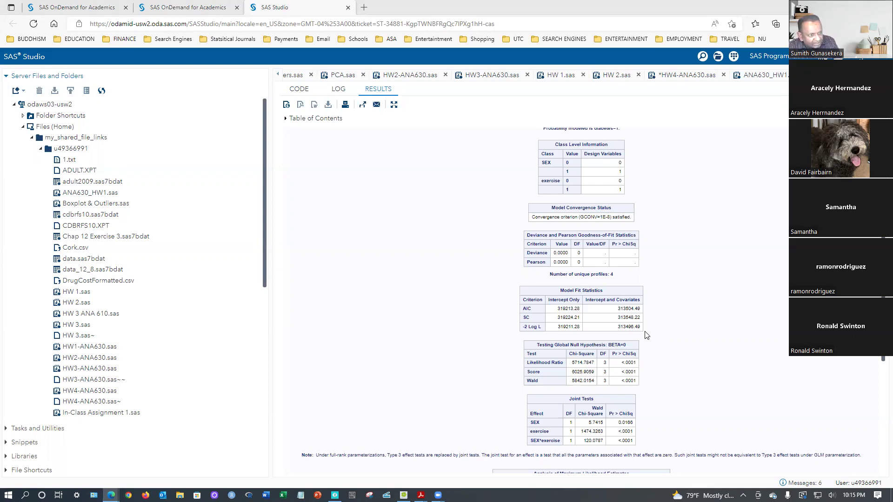
double_click(633, 327)
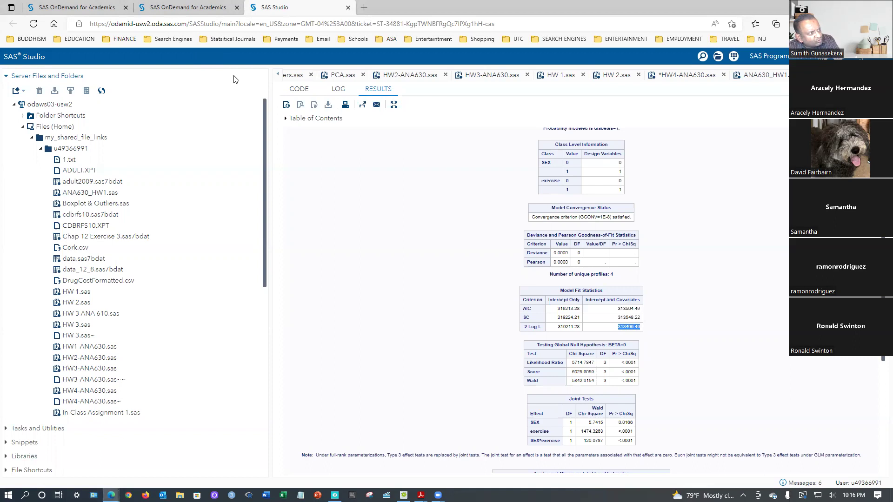
Rerun only the 1(b) proc logistic block without the interaction term and show its deviance and Model Fit Statistics tables.
click(300, 90)
drag(334, 267, 289, 223)
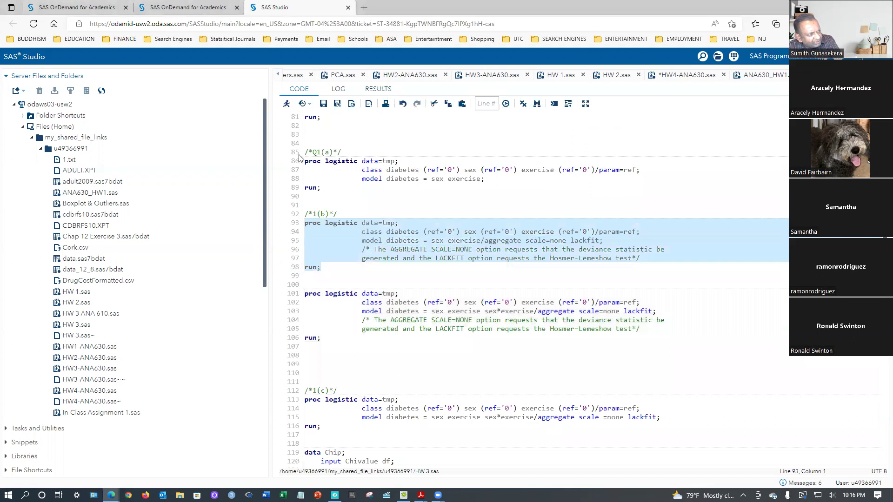
click(287, 104)
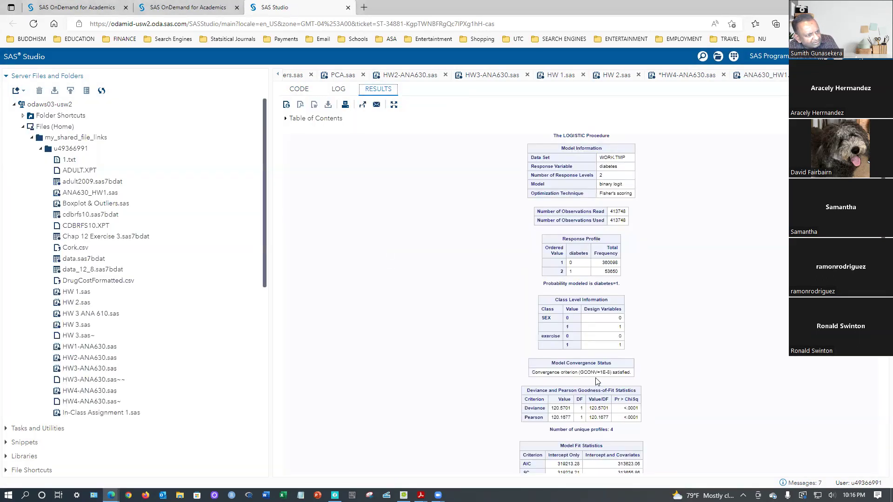
scroll(655, 348, down, 2)
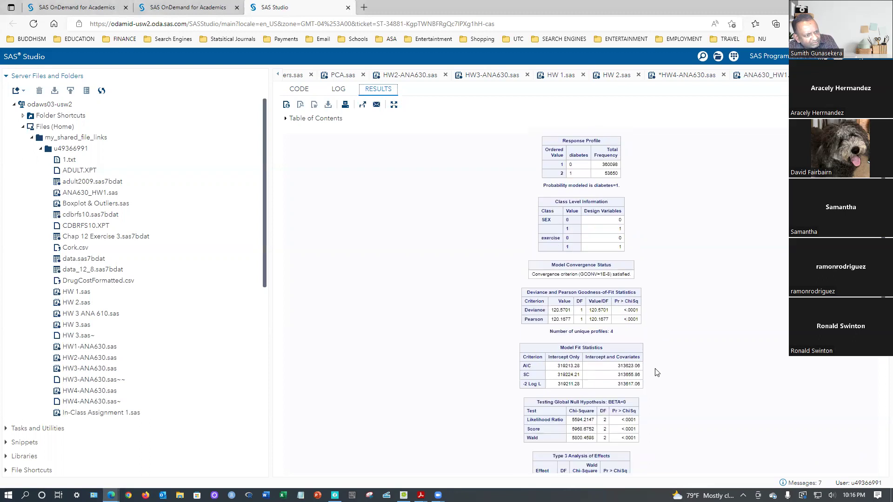
scroll(677, 385, up, 1)
scroll(677, 384, down, 2)
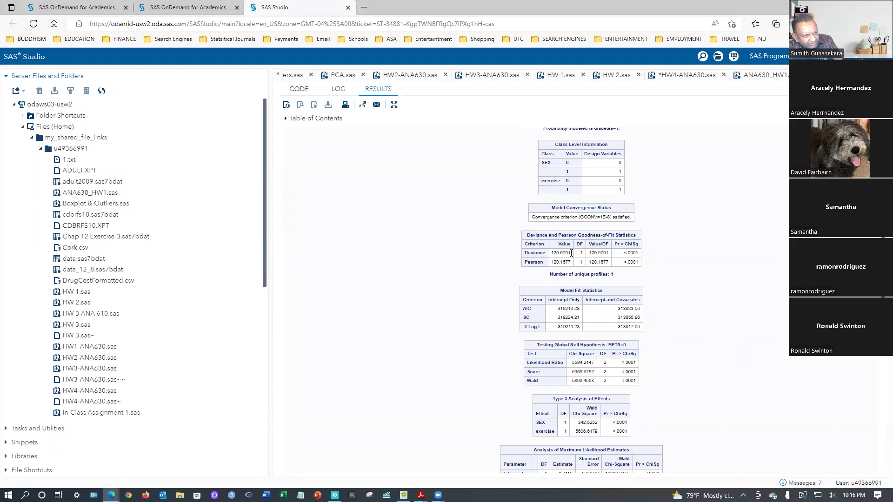
Highlight the Deviance value and the -2 Log L for intercept and covariates in the 1(b) results.
drag(559, 253, 550, 254)
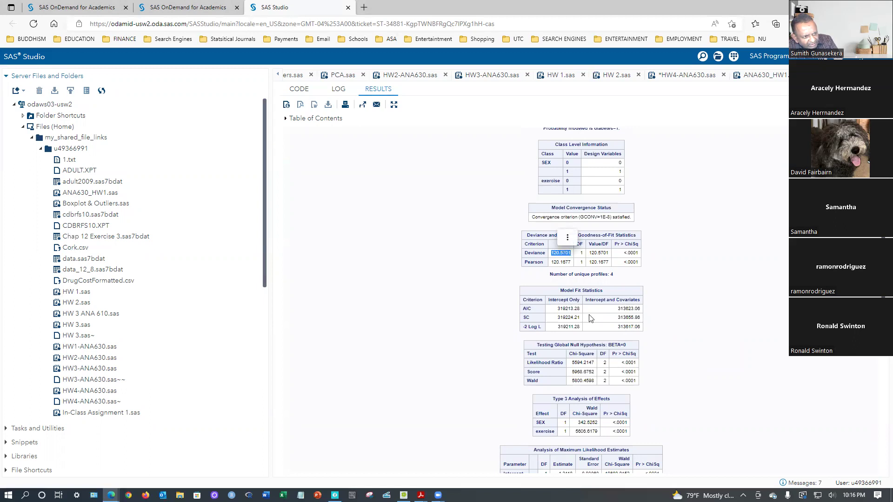
click(616, 330)
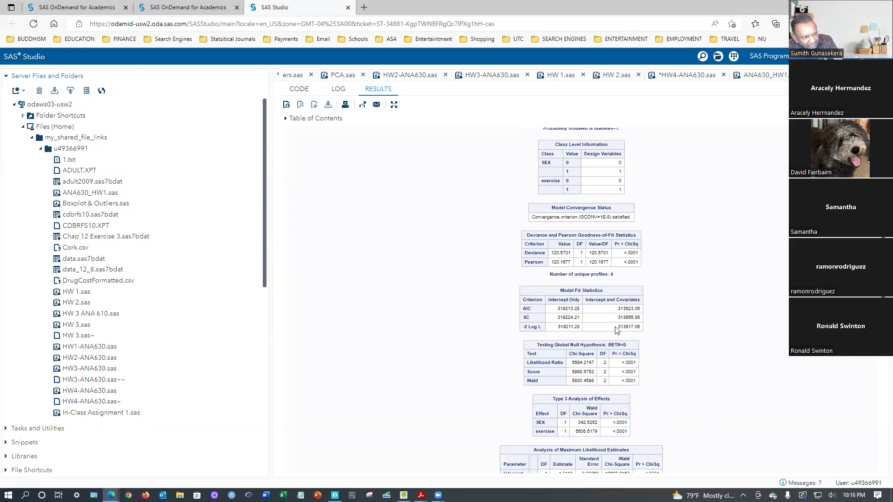
drag(618, 330, 644, 332)
Highlight the proc logistic block with the sex*exercise term in the code, and switch to the chi-square difference notes in CamShop.
click(300, 91)
drag(325, 339, 294, 293)
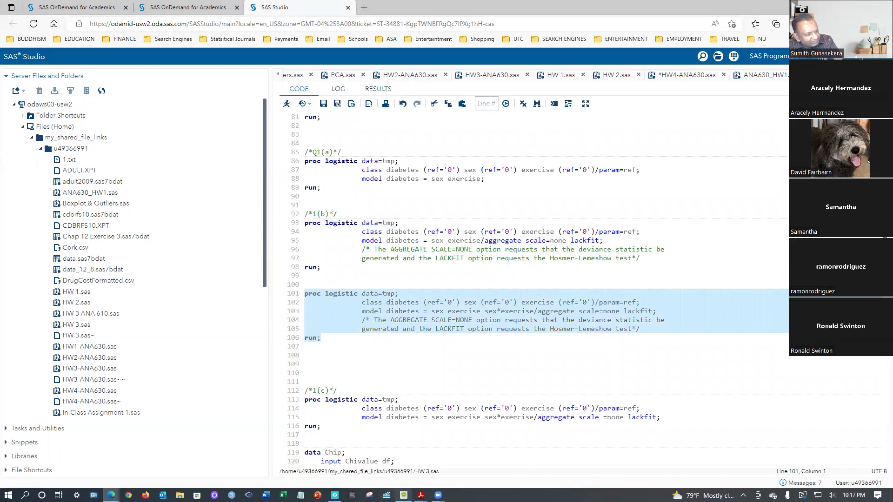
click(404, 495)
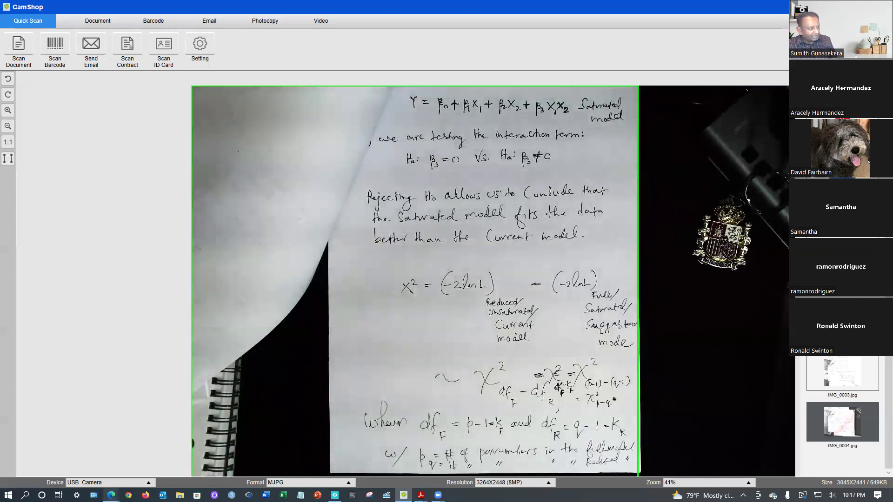
Switch to SAS Studio, rerun only the 1(b) proc logistic block without the interaction, and show its deviance and Model Fit Statistics tables.
mouse_move(111, 495)
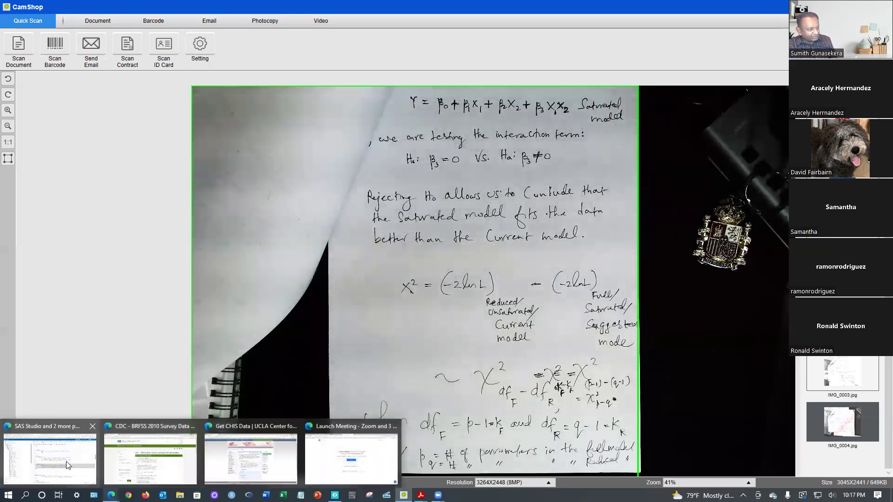
click(50, 458)
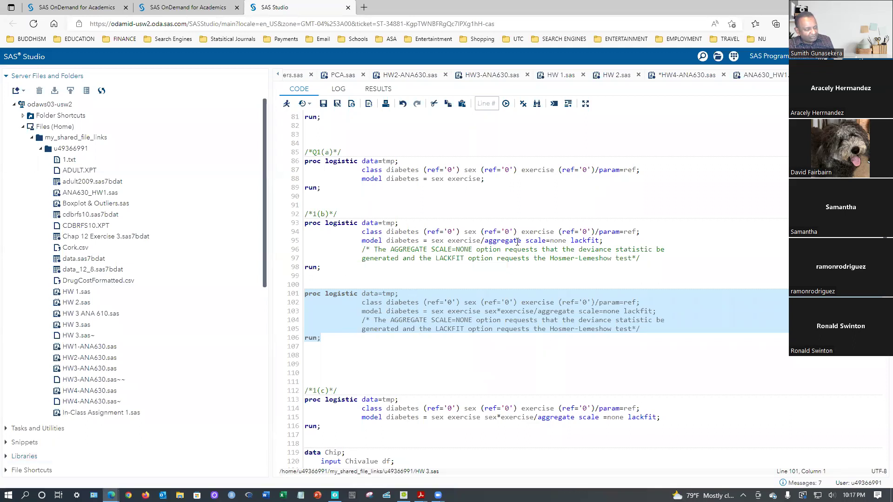
drag(320, 267, 299, 224)
click(287, 103)
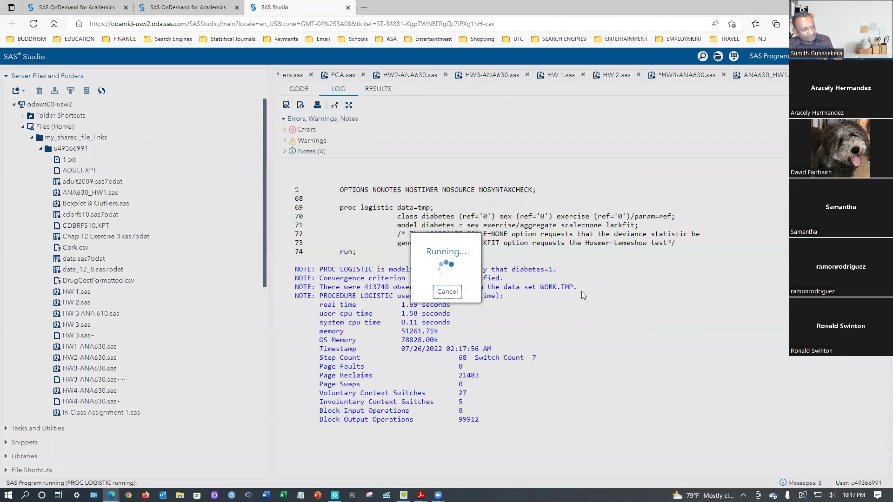
scroll(480, 333, down, 2)
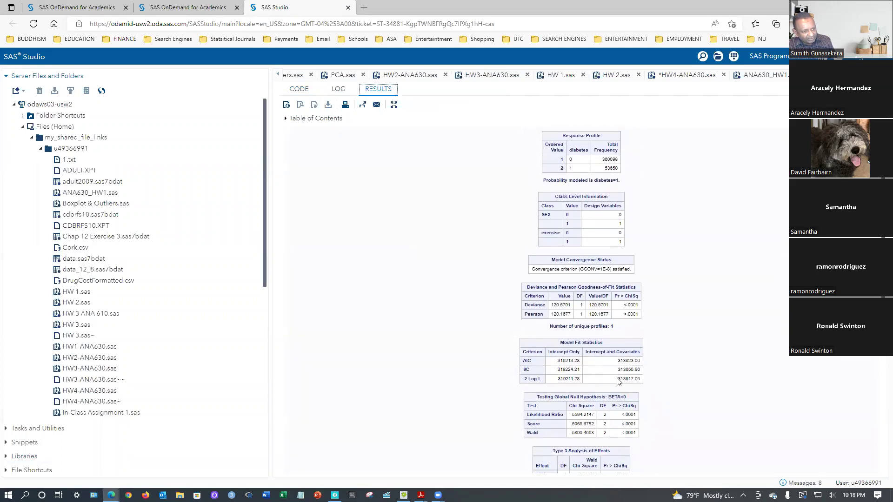
Highlight the reduced model's -2 Log L for intercept and covariates, and its Deviance value in the goodness-of-fit table.
double_click(619, 380)
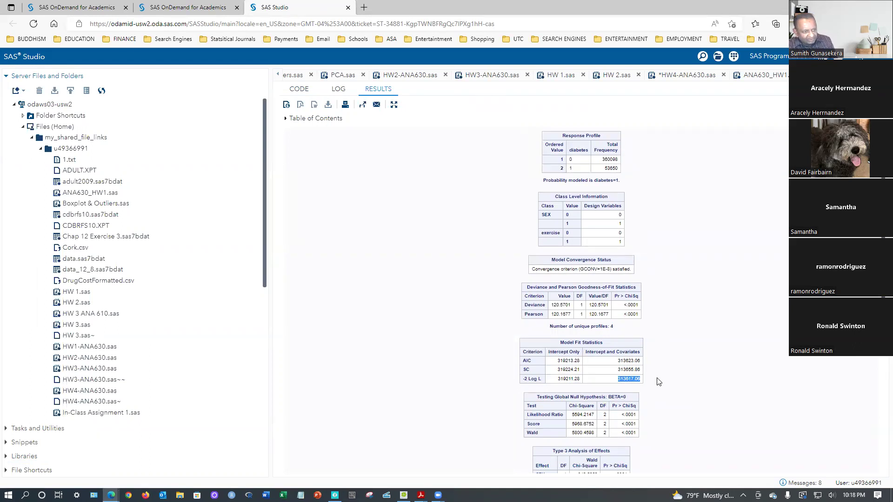
click(619, 378)
drag(616, 380, 647, 380)
click(567, 304)
drag(567, 305, 545, 304)
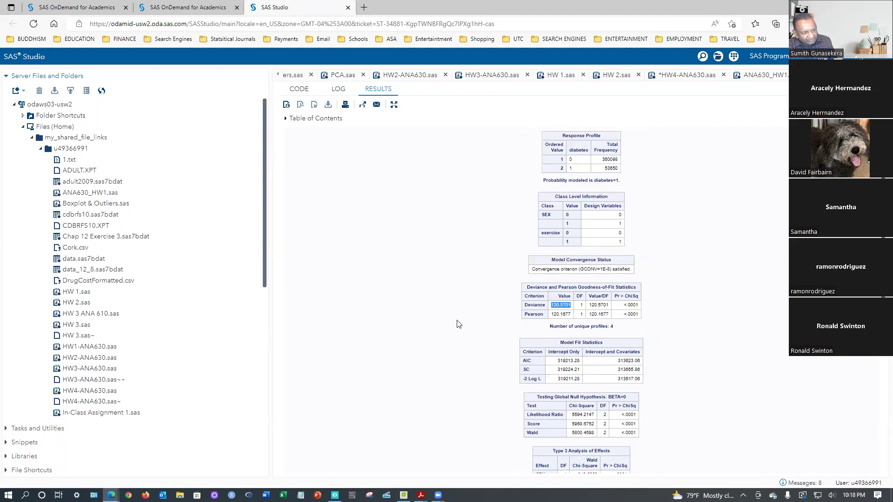
Run only the proc logistic block containing sex*exercise, and highlight the Deviance value in its goodness-of-fit table.
click(299, 89)
drag(326, 338, 297, 296)
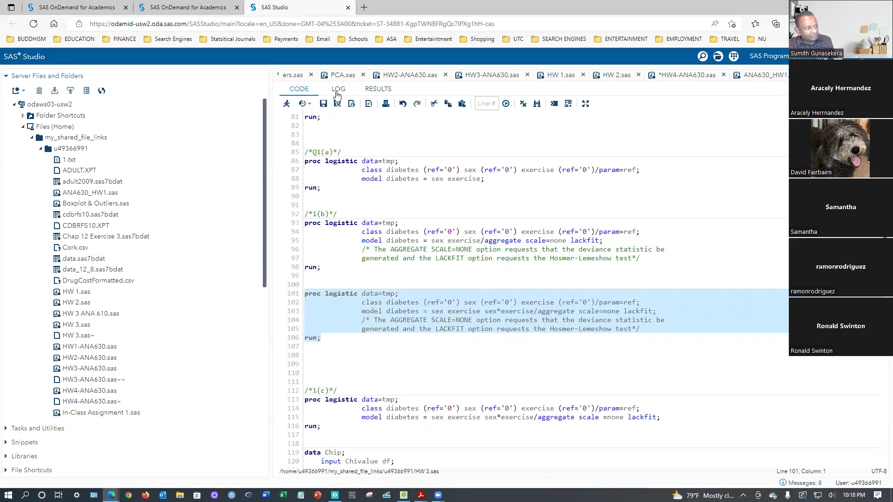
click(286, 103)
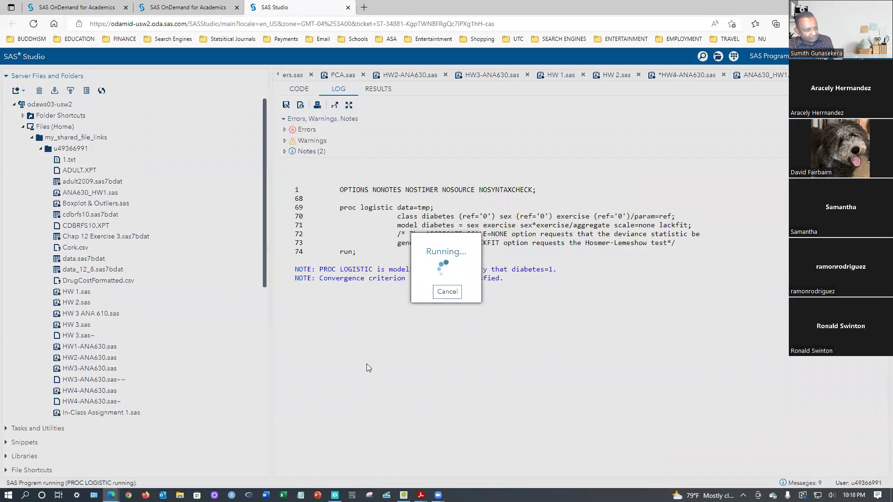
scroll(528, 364, down, 3)
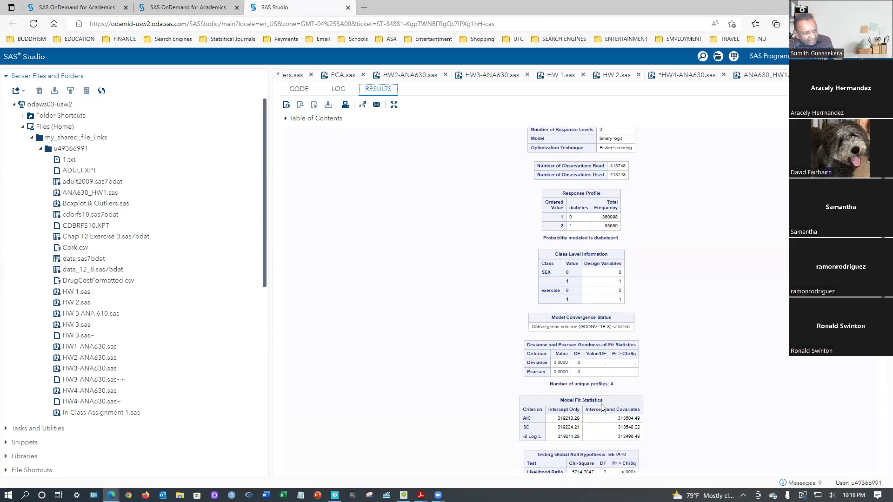
scroll(575, 358, down, 2)
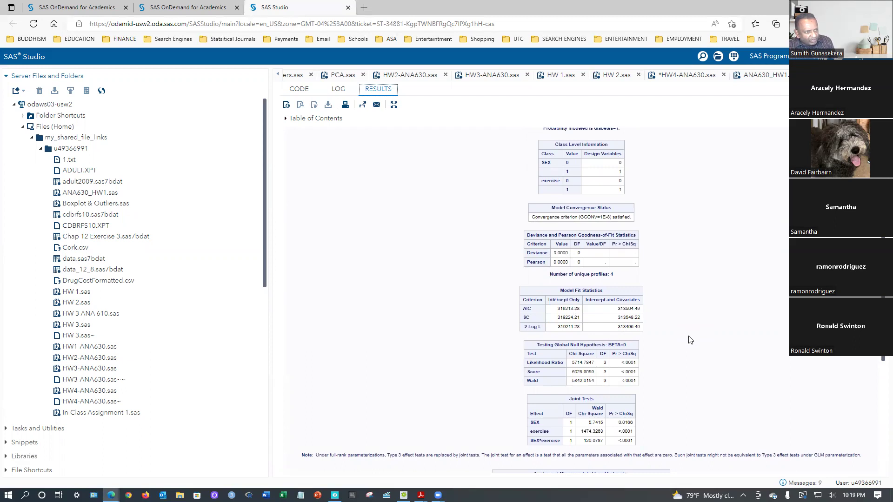
drag(567, 251, 558, 253)
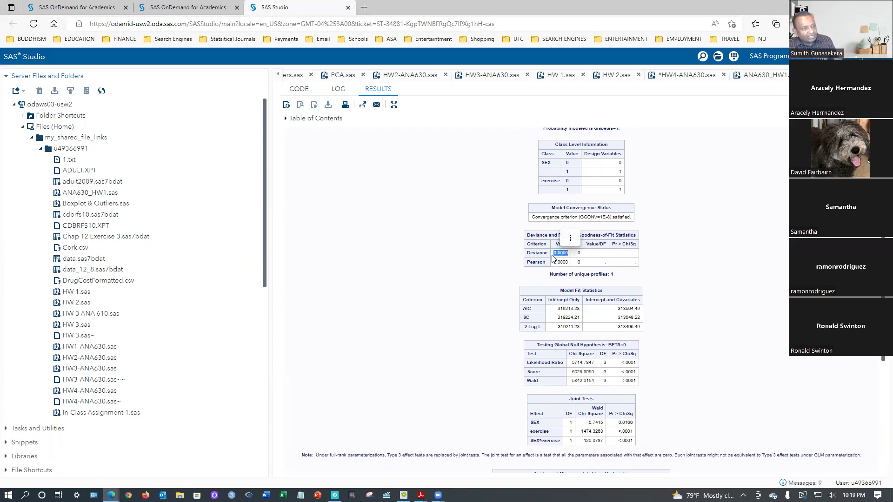
Run the 1(b) proc logistic block without the interaction term again, and highlight its Deviance value.
click(298, 89)
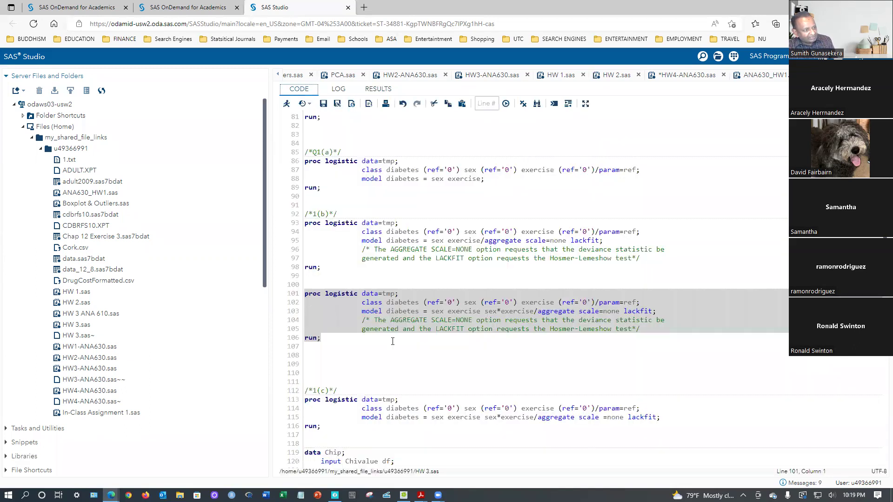
drag(332, 268, 282, 226)
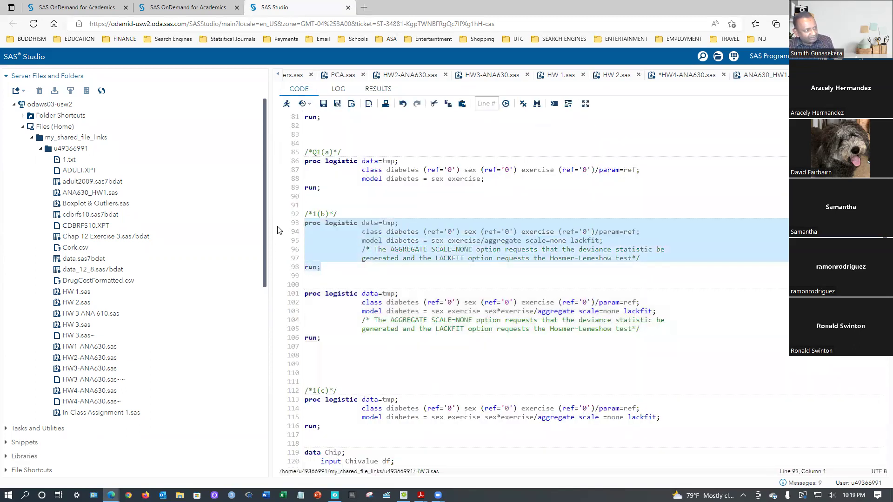
click(286, 106)
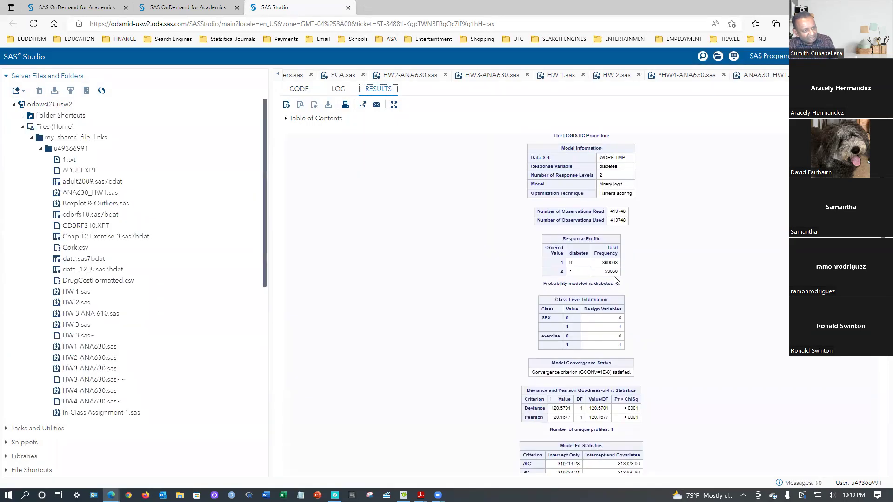
scroll(524, 332, down, 3)
drag(572, 305, 550, 305)
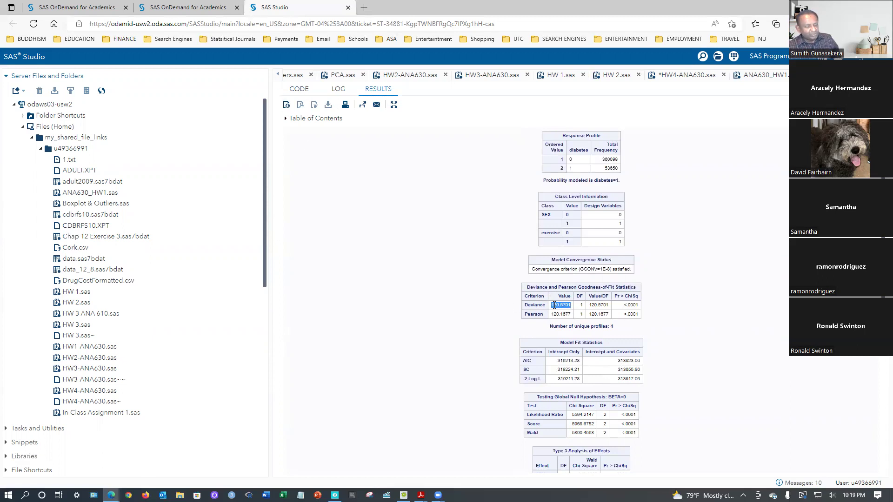
drag(572, 307, 552, 308)
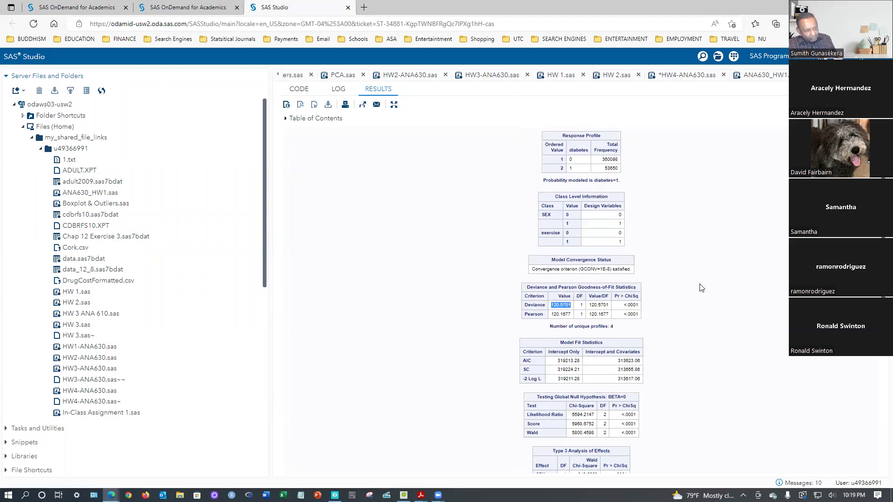
drag(552, 306, 573, 308)
click(574, 309)
drag(571, 309, 561, 305)
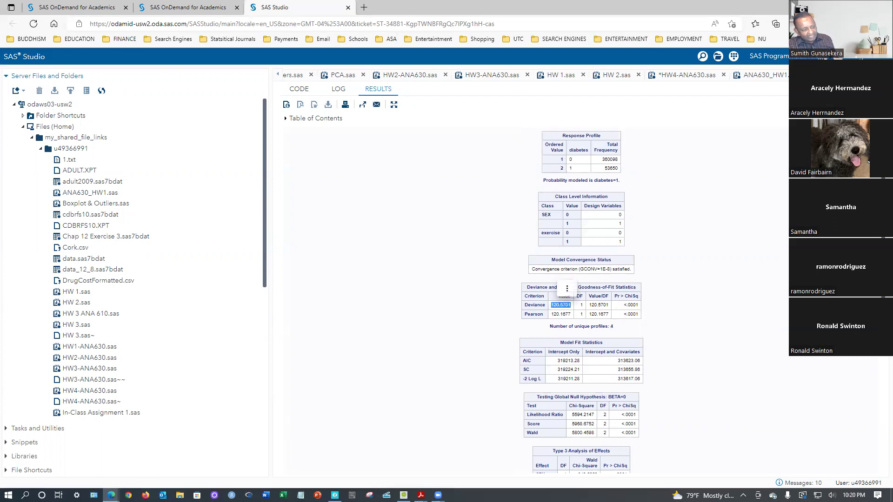
Check the handwritten reduced-versus-full chi-square formula in CamShop, and return to the SAS Studio results.
click(404, 494)
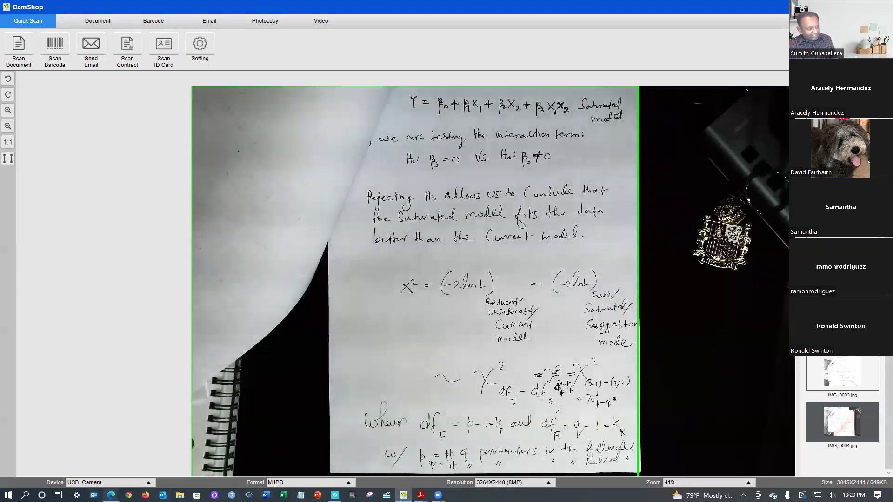
mouse_move(110, 495)
click(70, 459)
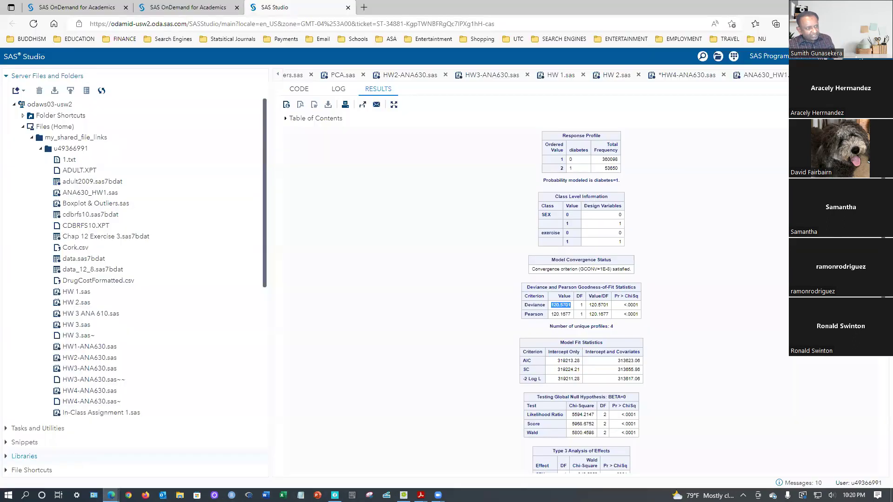
Rerun the proc logistic block with the sex*exercise term, and point out its Deviance value beside the Model Fit Statistics.
click(298, 90)
drag(321, 337, 303, 293)
click(286, 104)
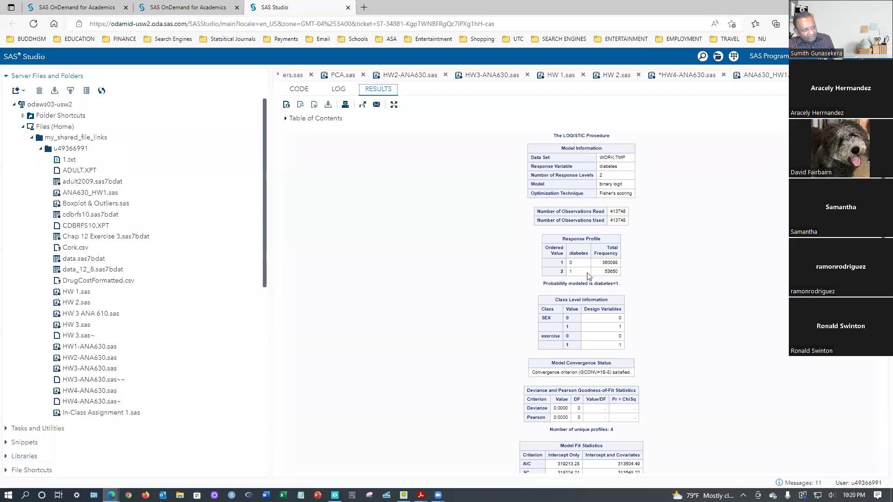
scroll(535, 342, down, 1)
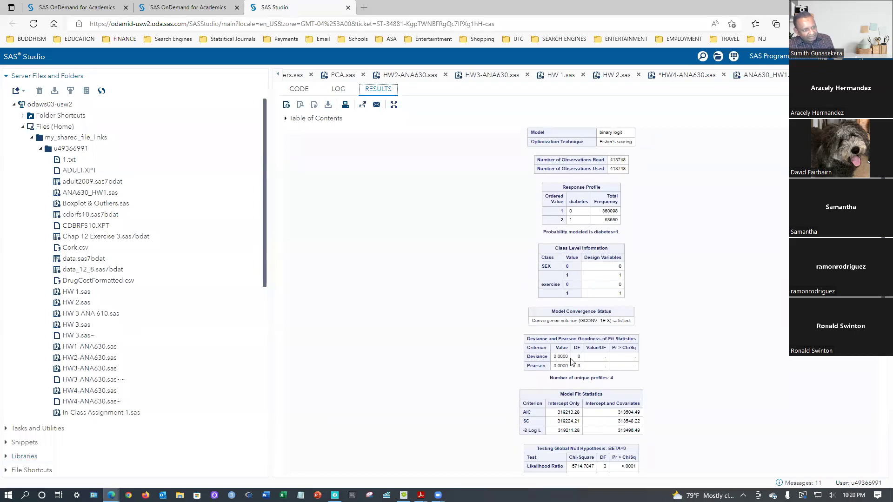
drag(570, 357, 541, 359)
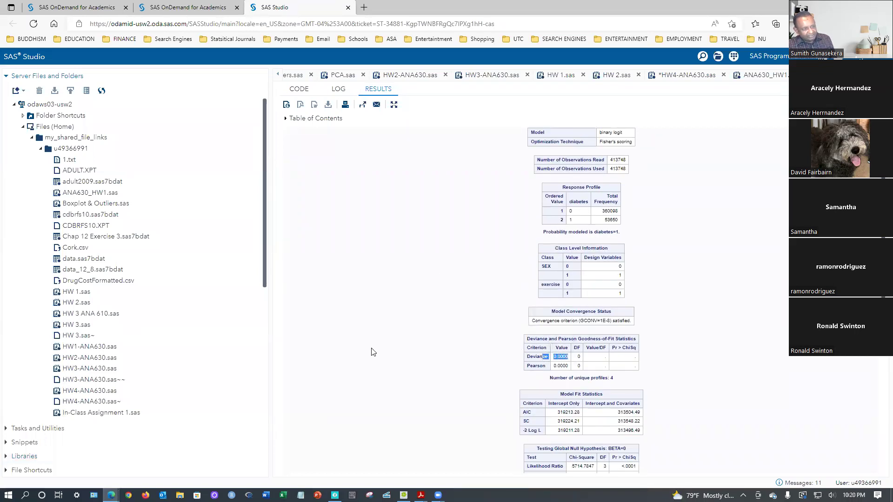
scroll(372, 351, down, 1)
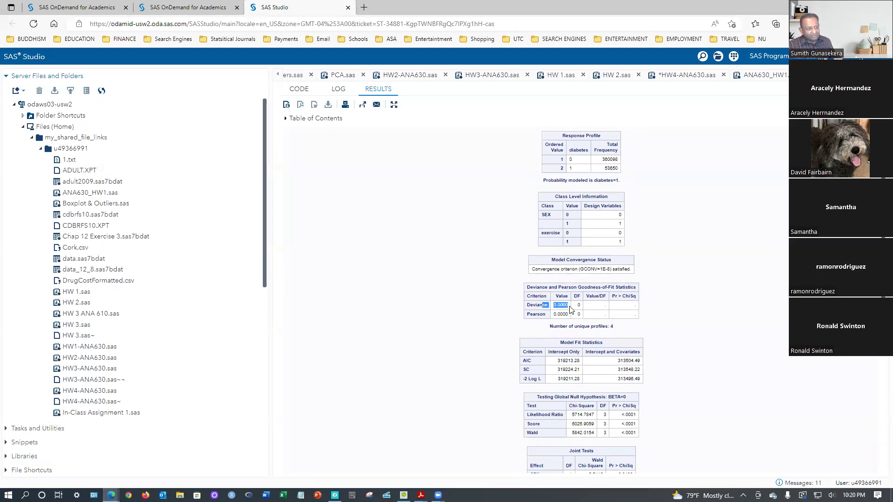
click(554, 306)
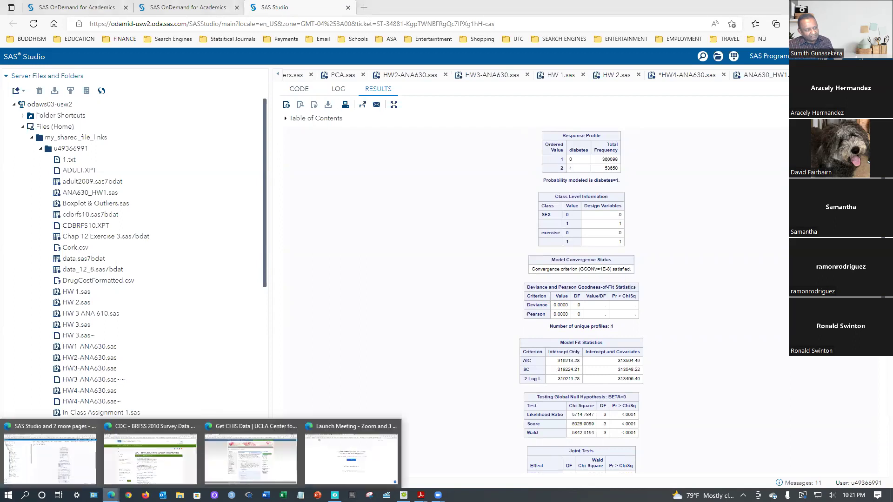
Return to the code and highlight the sex*exercise and exercise terms in the interaction model statement.
click(299, 89)
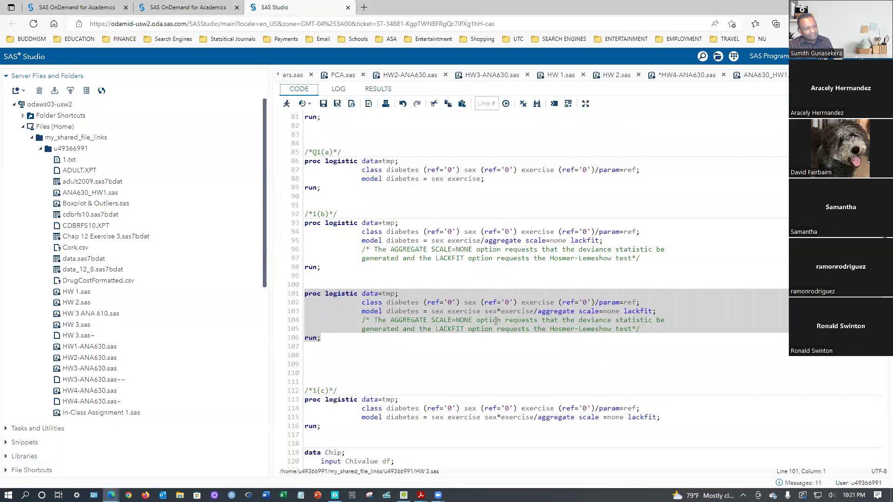
drag(485, 312, 535, 311)
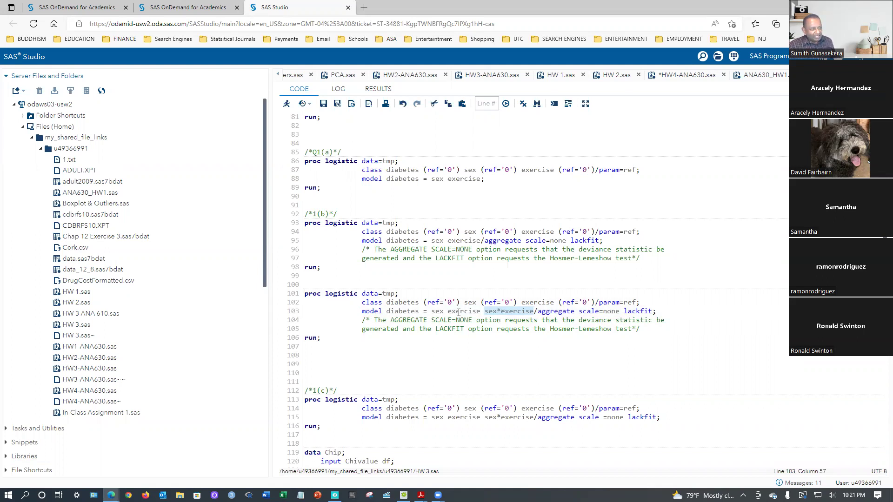
click(481, 313)
drag(481, 312, 464, 312)
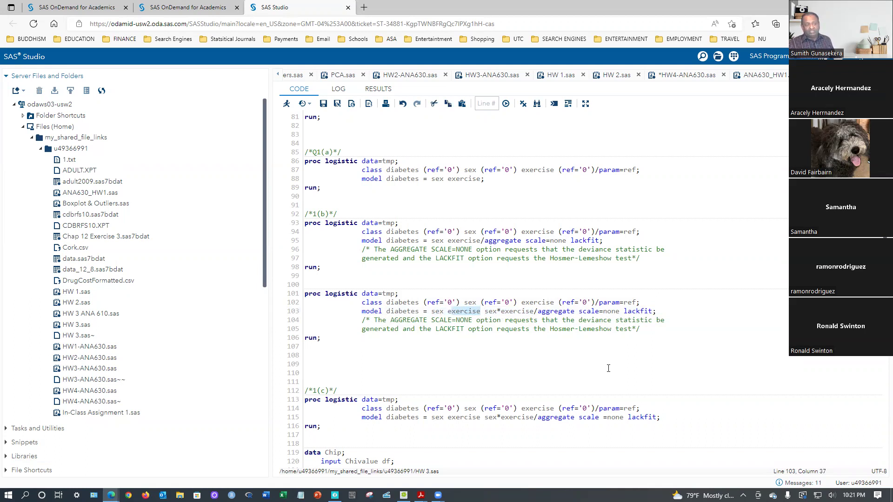
click(518, 365)
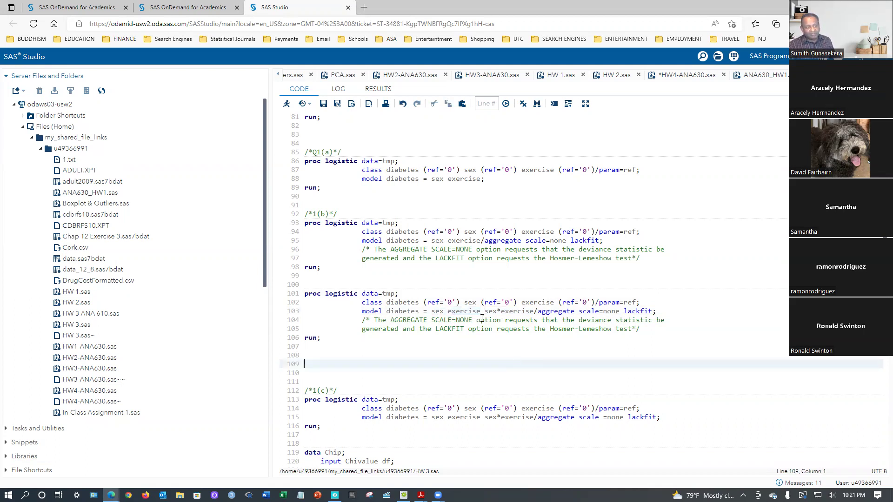
Try to run only the sex*exercise term of the interaction model statement, and return to the code.
drag(485, 312, 530, 311)
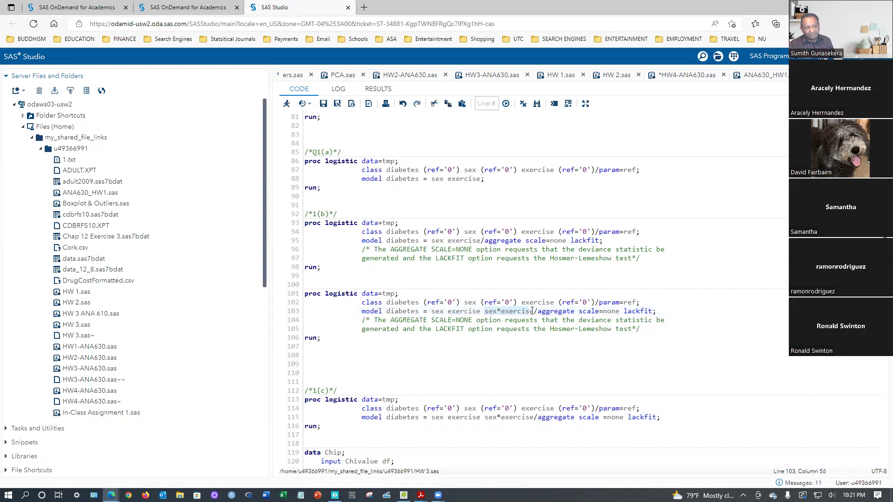
drag(533, 311, 488, 311)
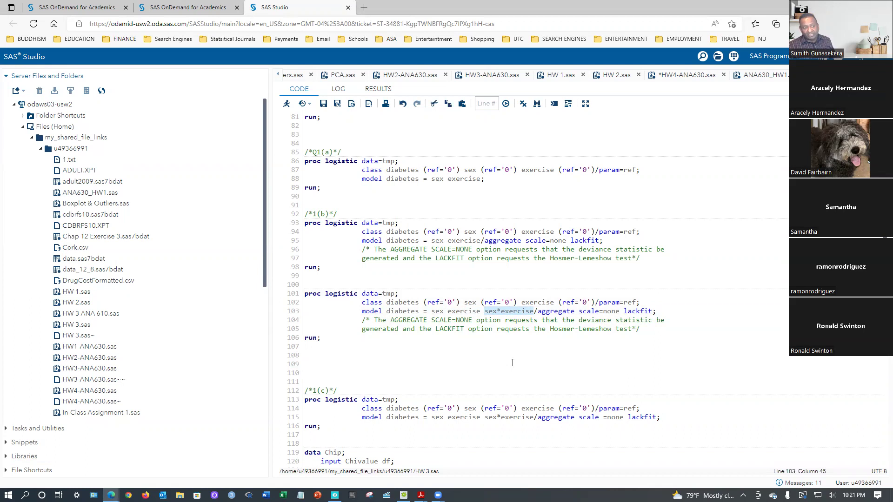
click(286, 103)
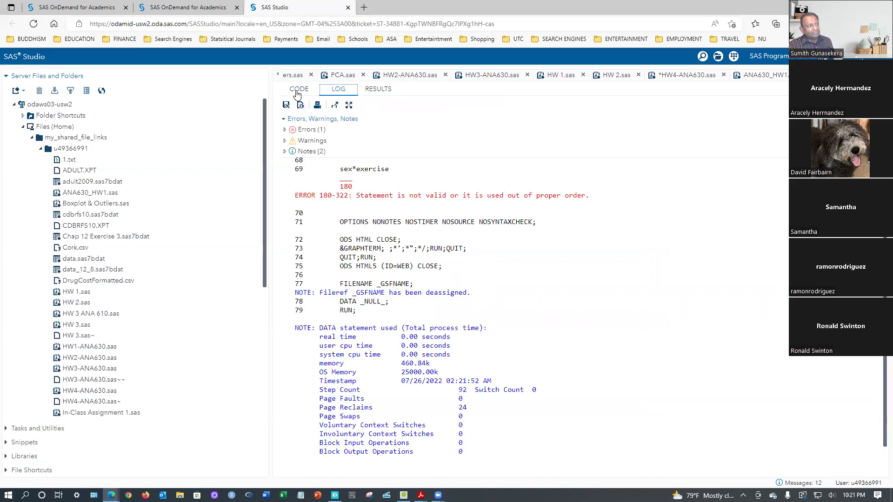
click(299, 92)
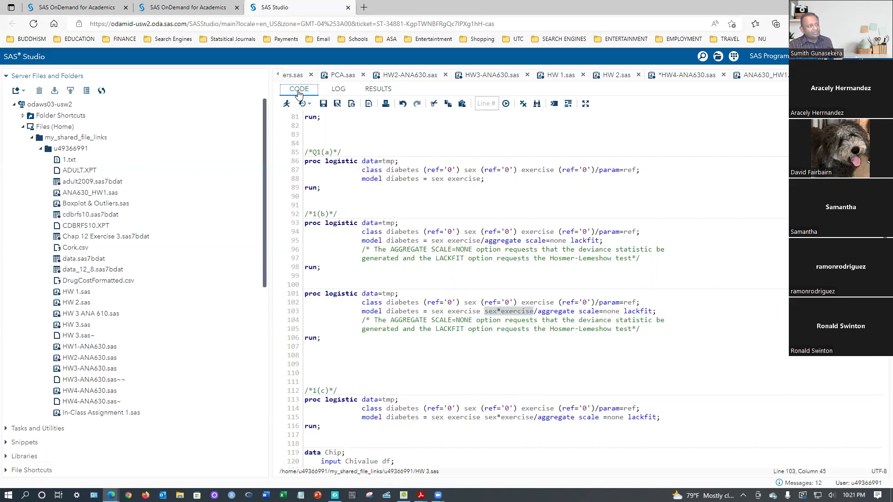
click(493, 347)
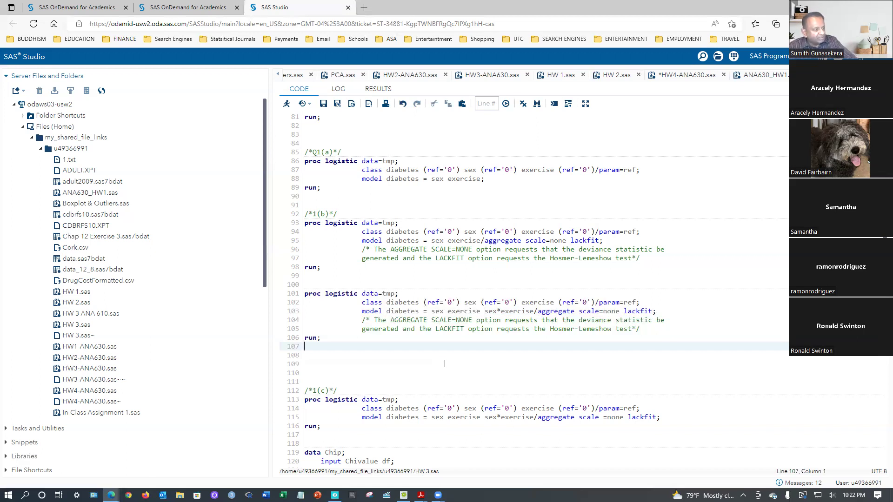
Switch to CamShop to review the handwritten odds ratio, unique profiles and reduced-versus-full chi-square notes.
click(404, 495)
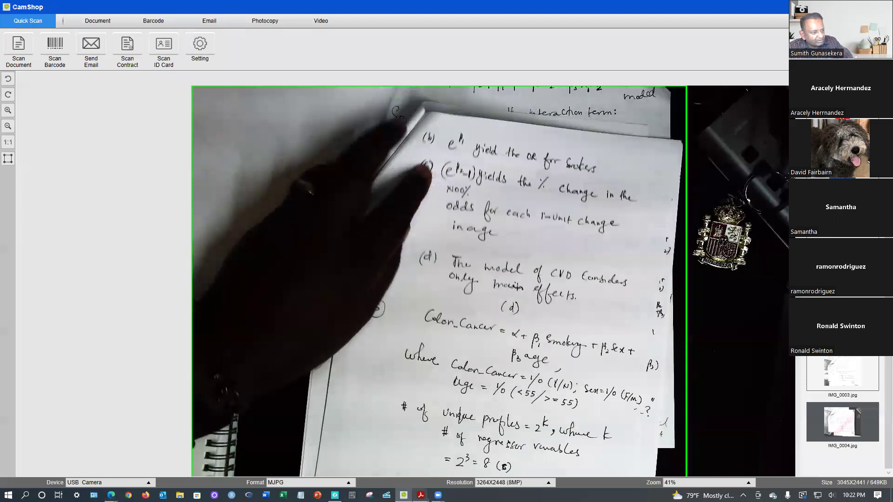
mouse_move(421, 495)
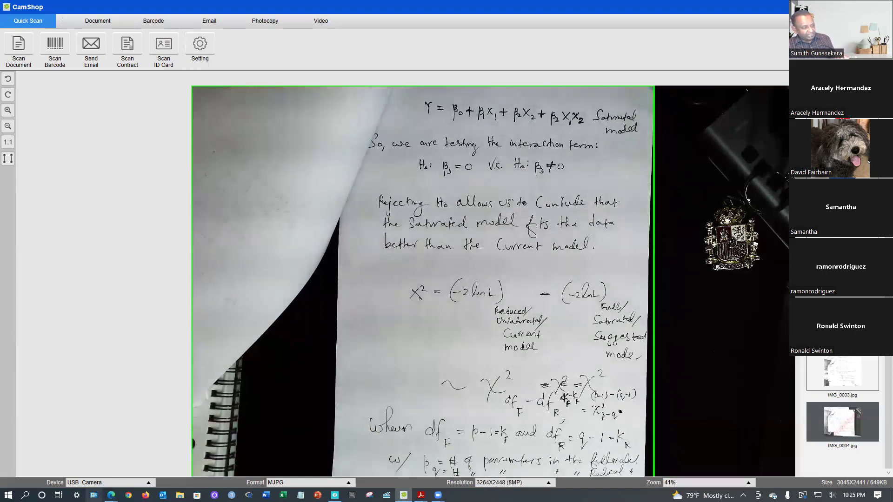
Switch to SAS Studio, run the 1(b) proc logistic block without the interaction term, and examine its Deviance and Model Fit Statistics.
mouse_move(111, 495)
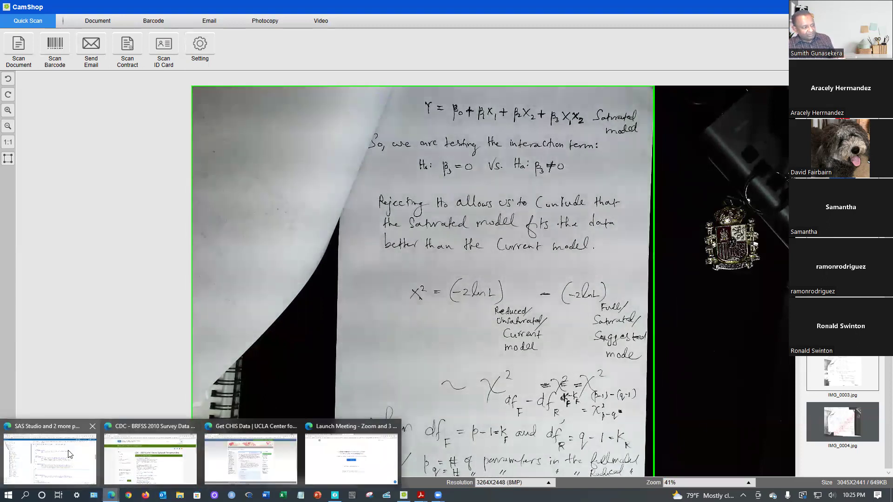
click(51, 459)
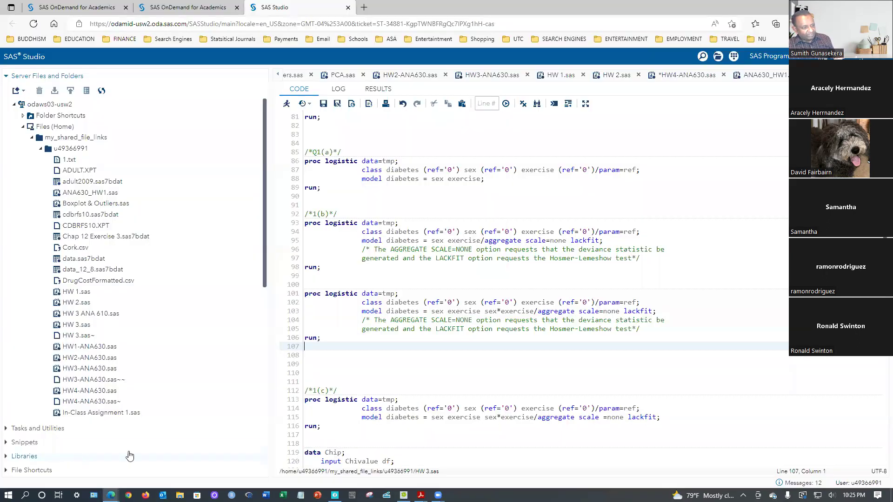
click(368, 90)
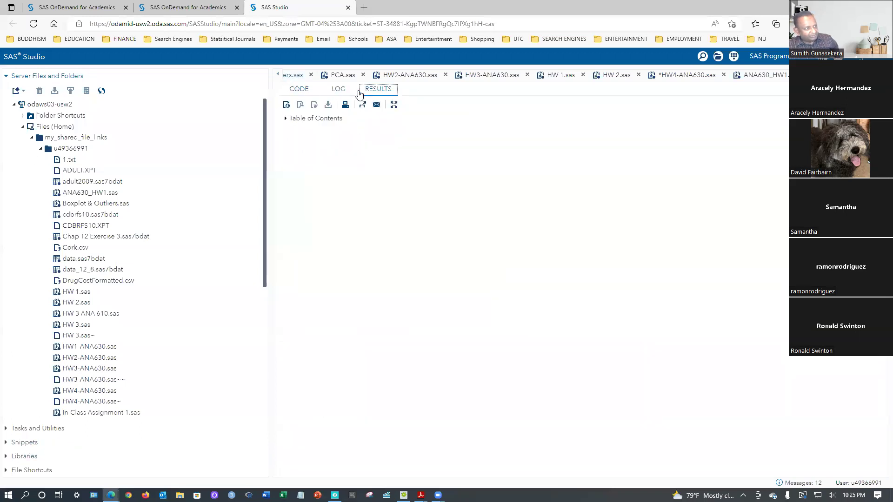
click(298, 90)
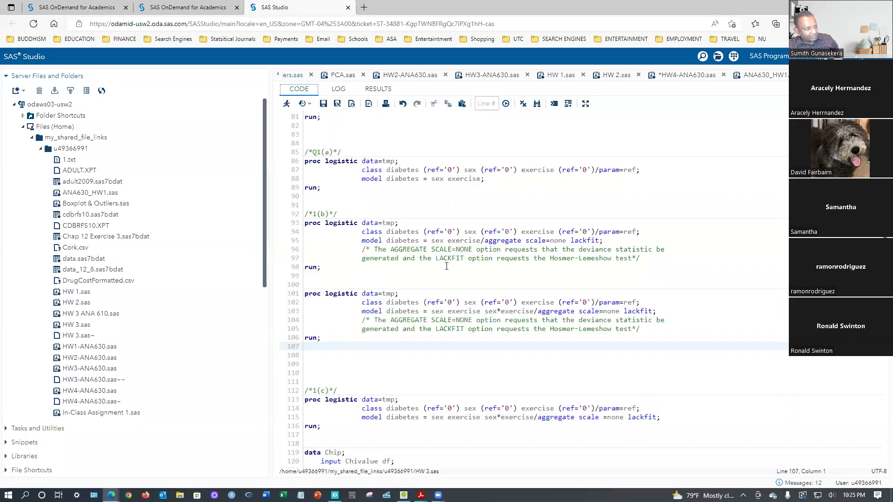
drag(321, 267, 293, 225)
click(282, 107)
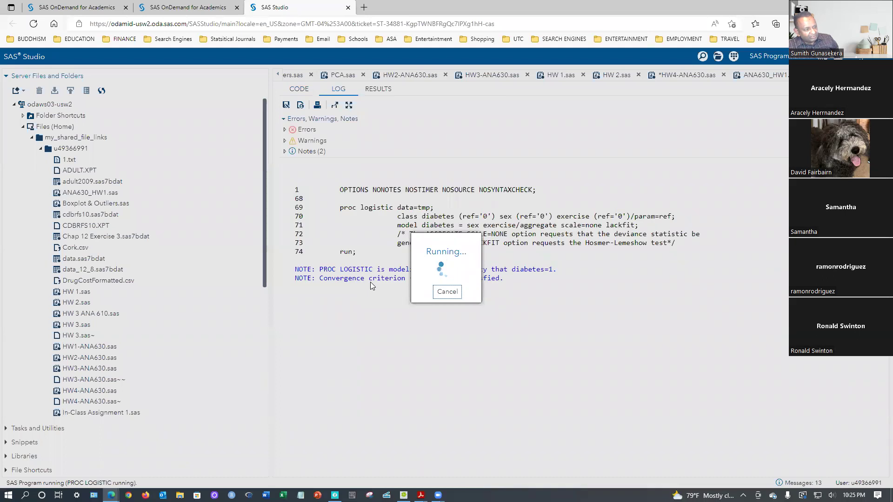
scroll(497, 408, down, 3)
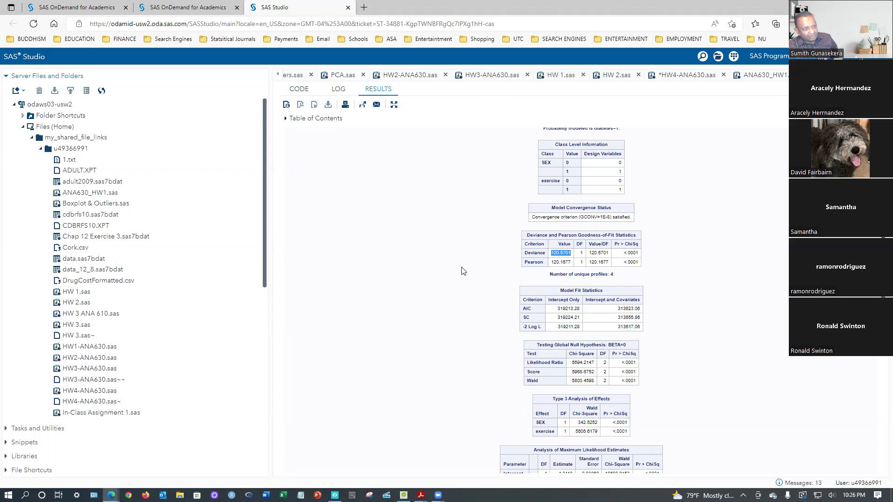
click(302, 90)
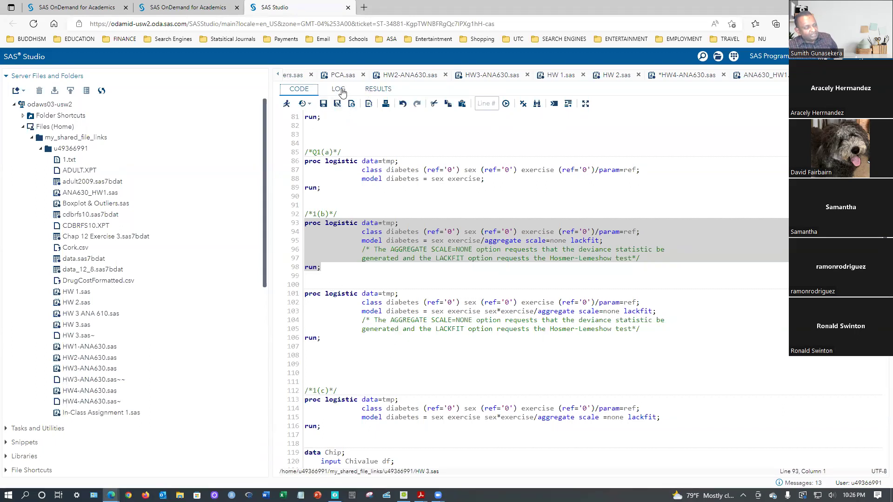
click(368, 91)
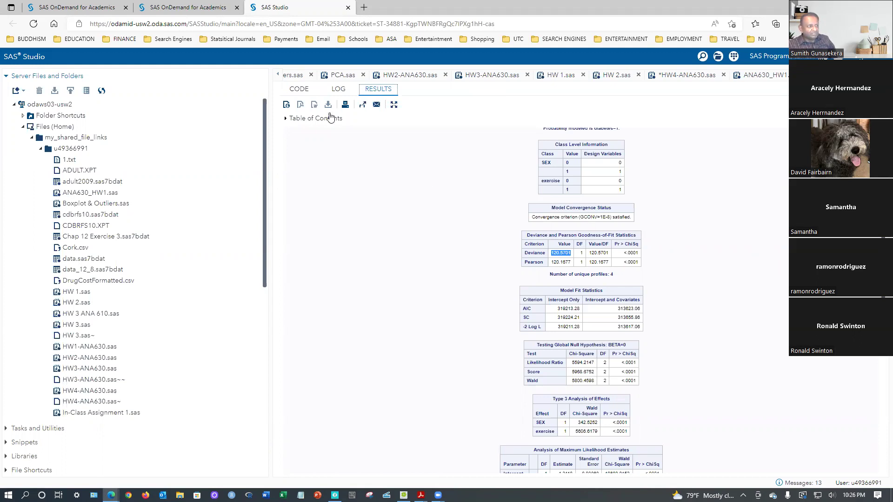
Run the proc logistic block with the sex*exercise term, examine its Deviance and -2 Log L, and return to the code.
click(296, 92)
drag(322, 337, 293, 297)
click(336, 347)
drag(323, 338, 302, 298)
click(287, 103)
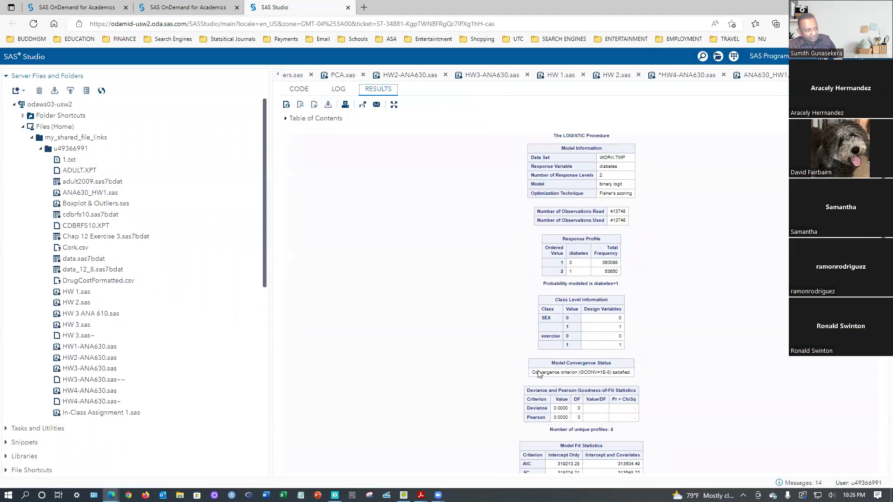
scroll(553, 366, down, 2)
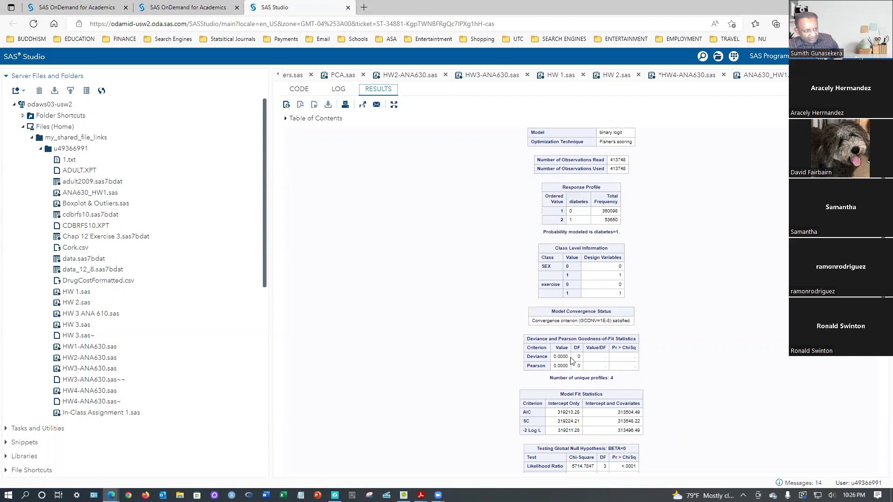
click(298, 90)
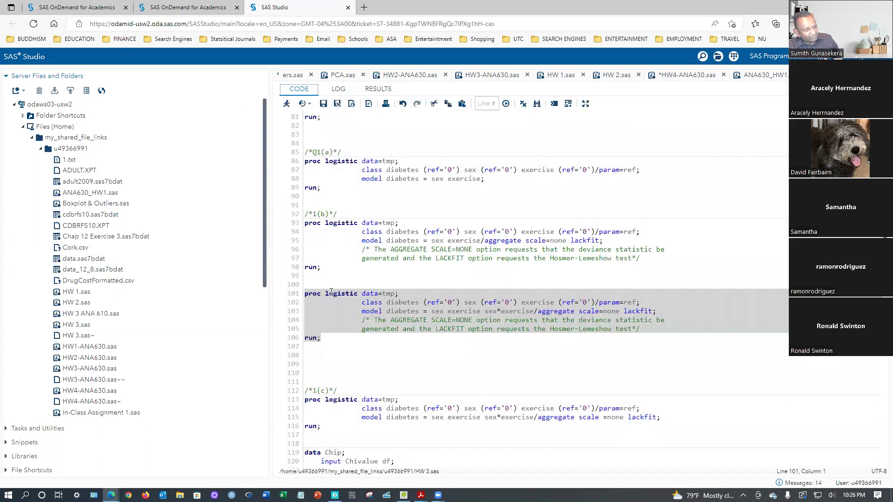
click(434, 356)
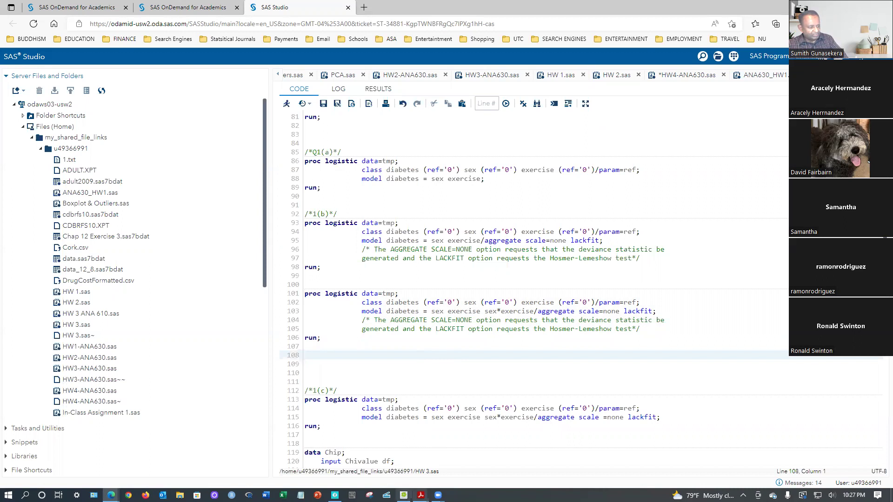
Review the handwritten Deviance Chi-Square notes in CamShop, and return to the interaction model's results in SAS Studio.
click(403, 494)
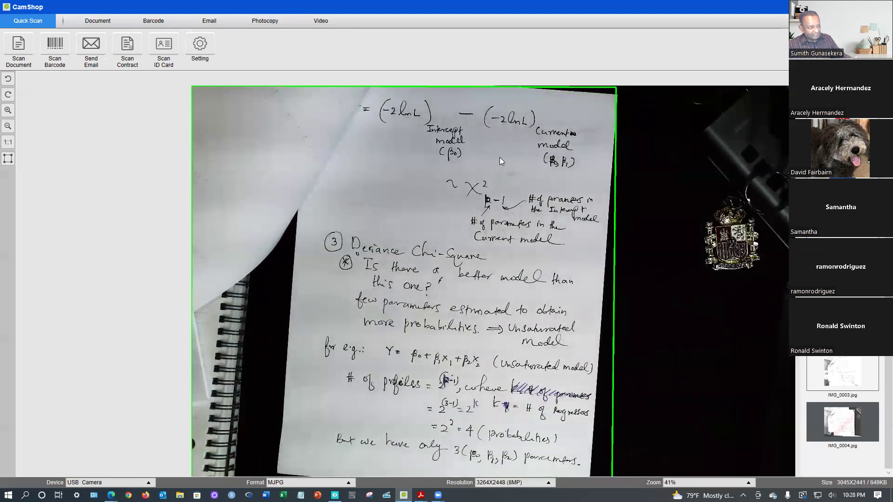
mouse_move(111, 495)
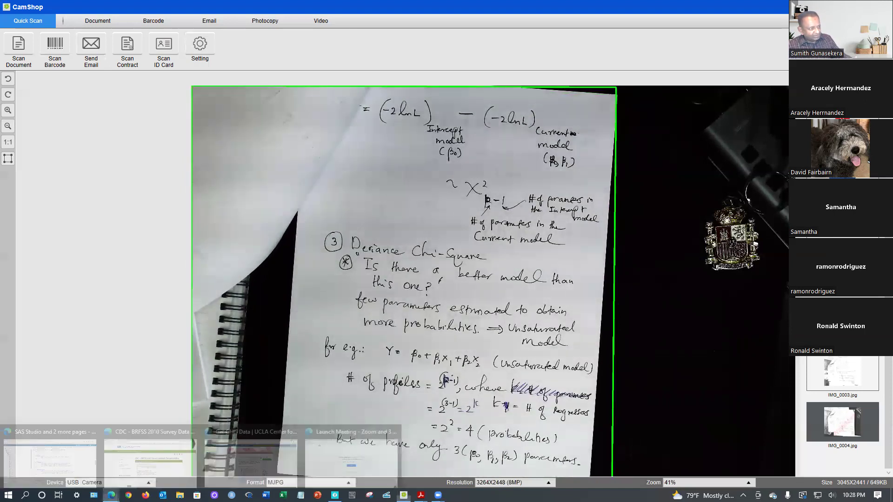
click(249, 439)
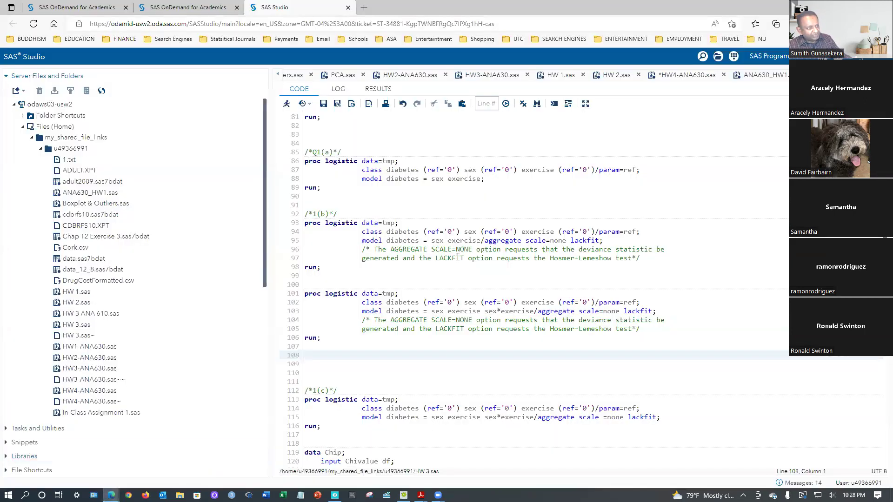
click(378, 89)
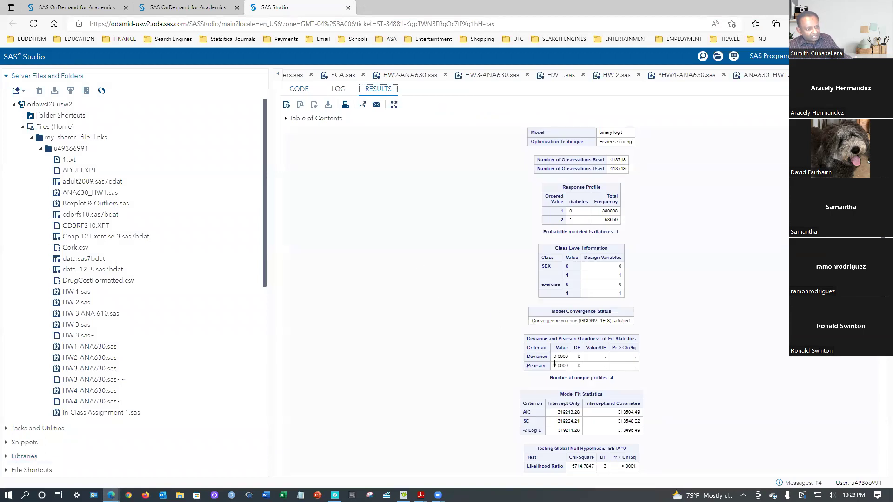
Rerun the 1(b) proc logistic block with only sex and exercise, and examine its goodness-of-fit, Model Fit and global null hypothesis tables.
click(298, 89)
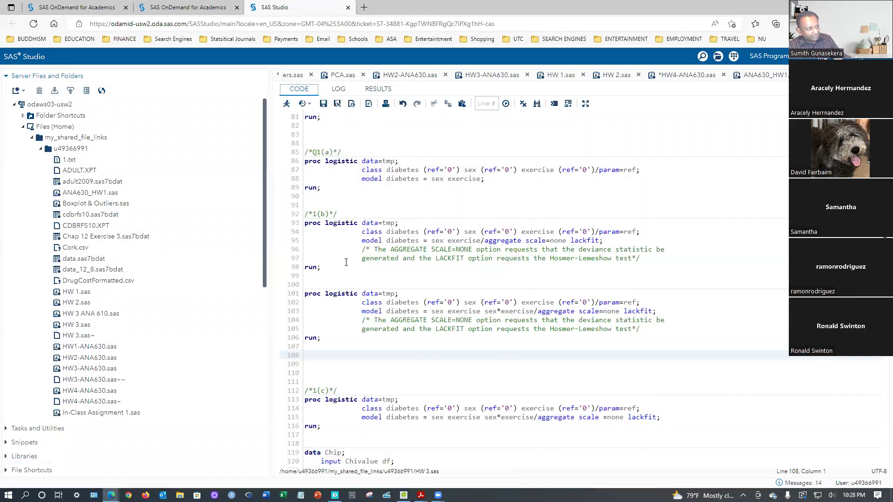
drag(307, 269, 306, 224)
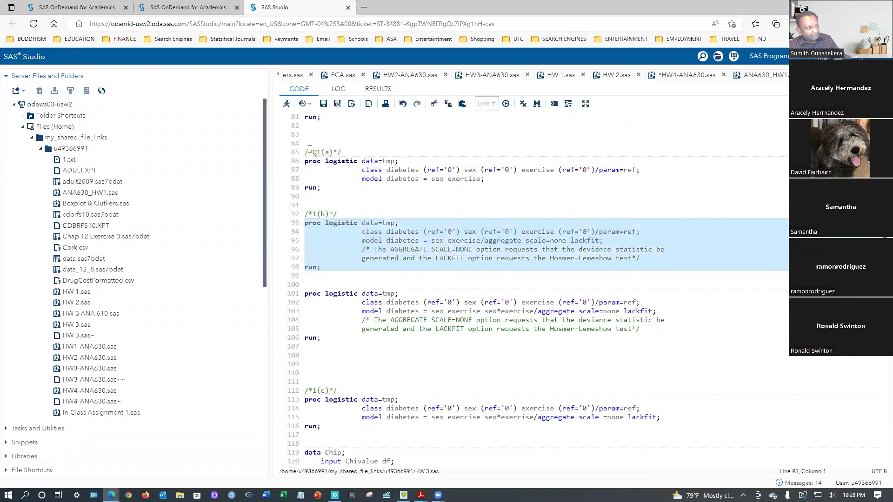
click(287, 104)
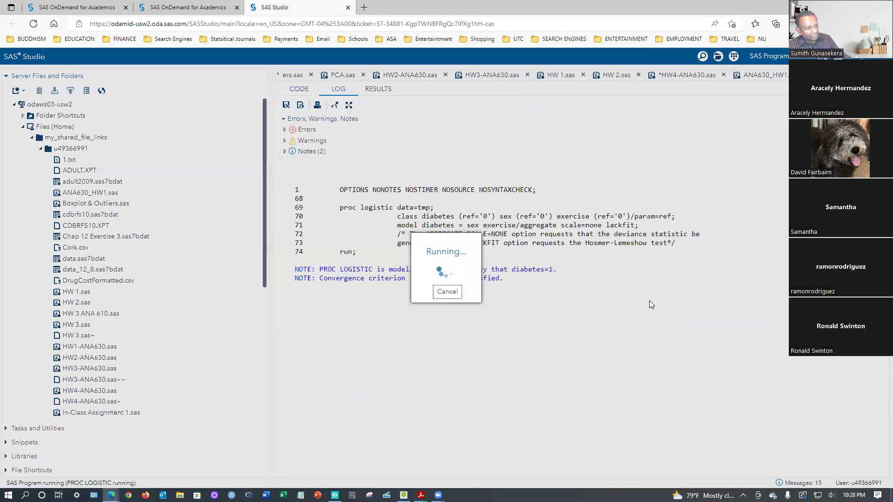
scroll(522, 412, down, 1)
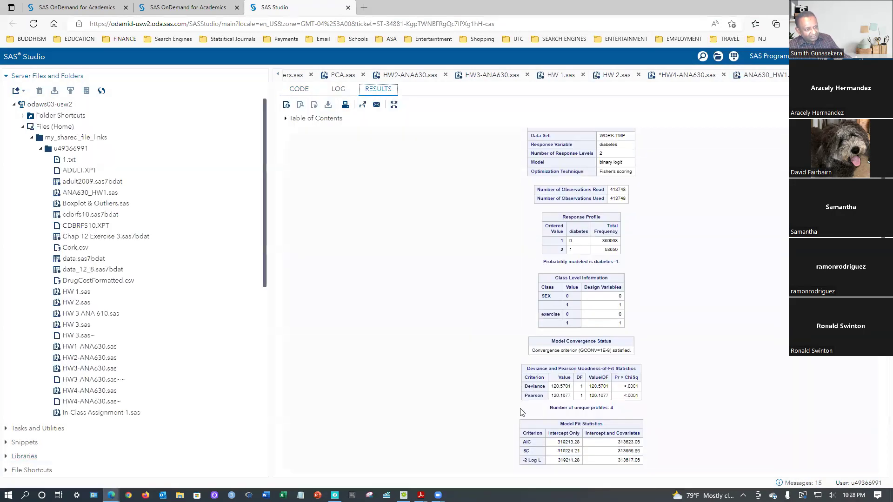
scroll(523, 412, down, 1)
scroll(590, 368, down, 2)
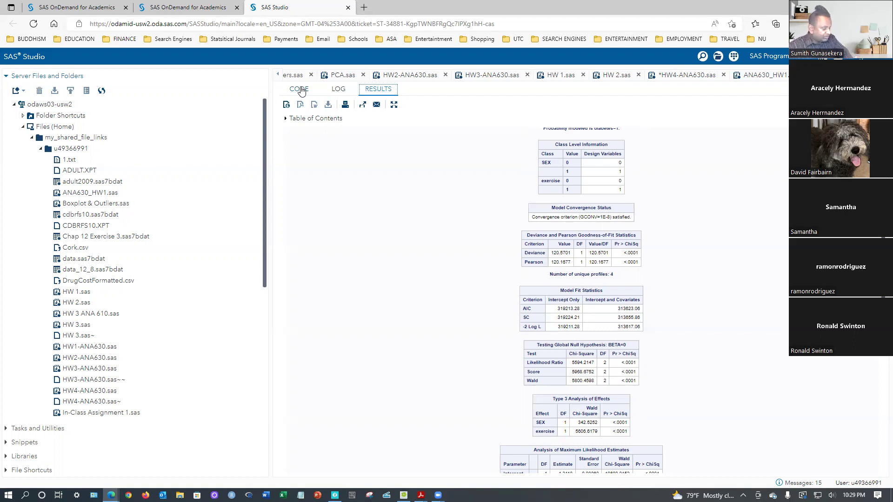
Alternate between CamShop and SAS Studio to relate the handwritten Wald test and Global Chi-Square notes to the logistic results.
click(403, 495)
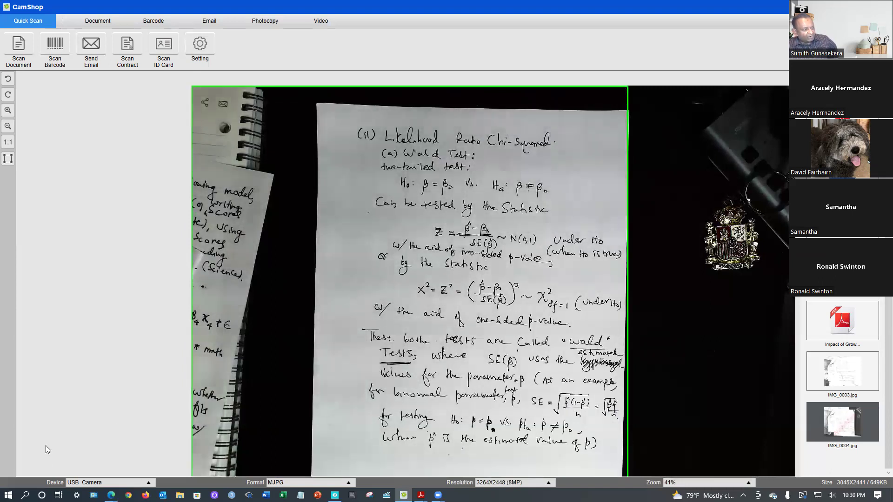
mouse_move(111, 496)
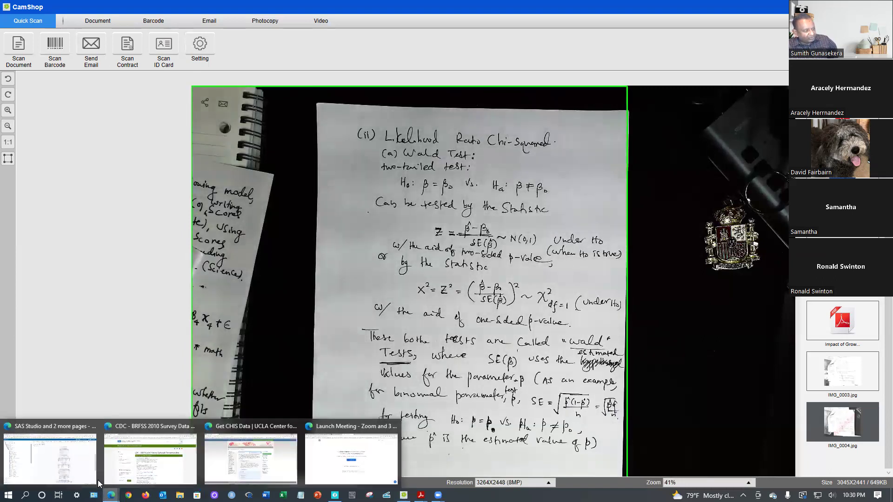
click(77, 468)
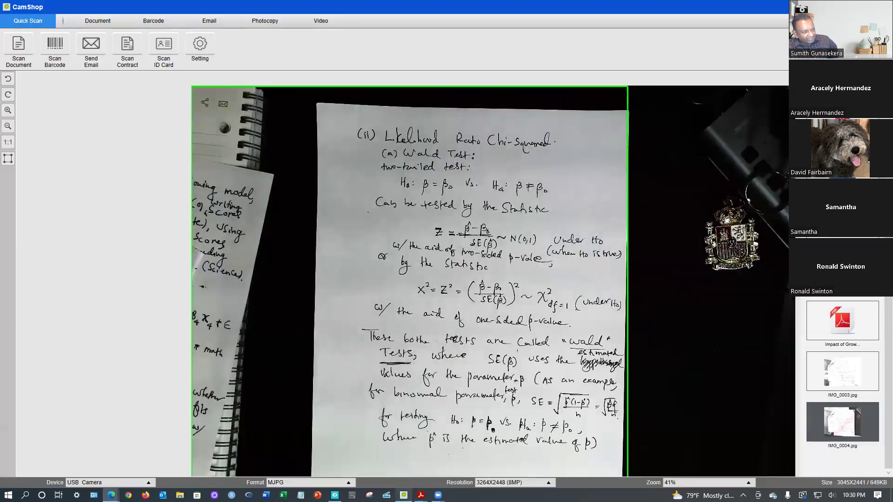
click(403, 495)
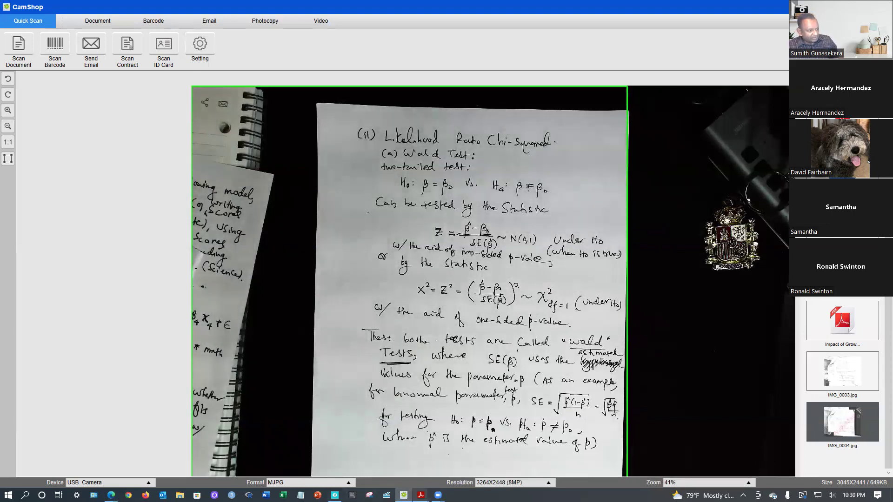
key(alt+Tab)
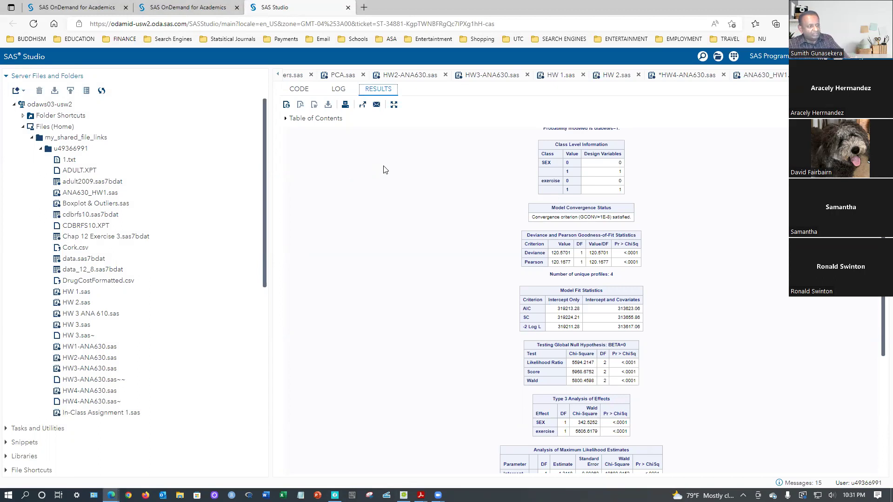
key(alt+Tab)
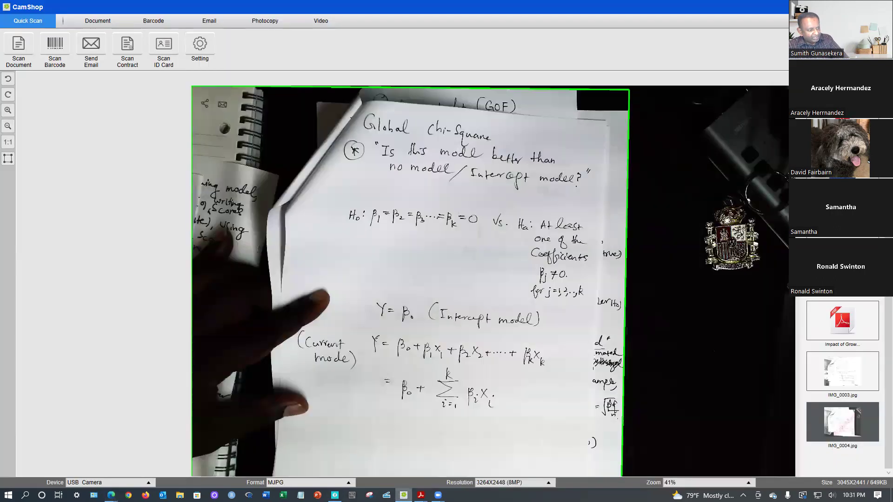
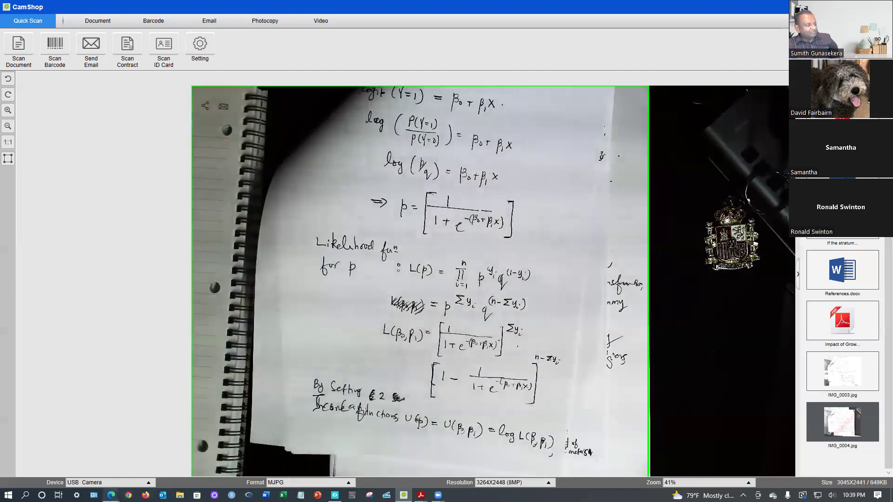
Switch to SAS Studio and review the 1(c) interaction model and the Chip chi-square p-value code.
mouse_move(106, 485)
click(88, 461)
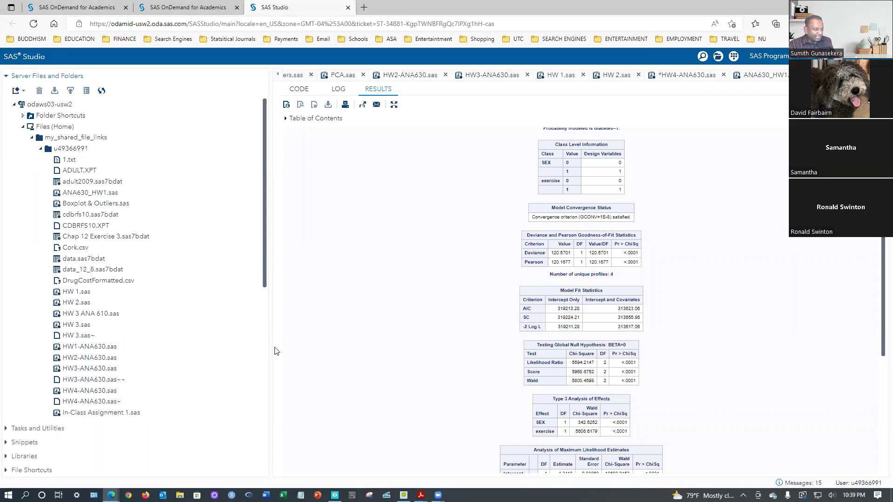
mouse_move(111, 496)
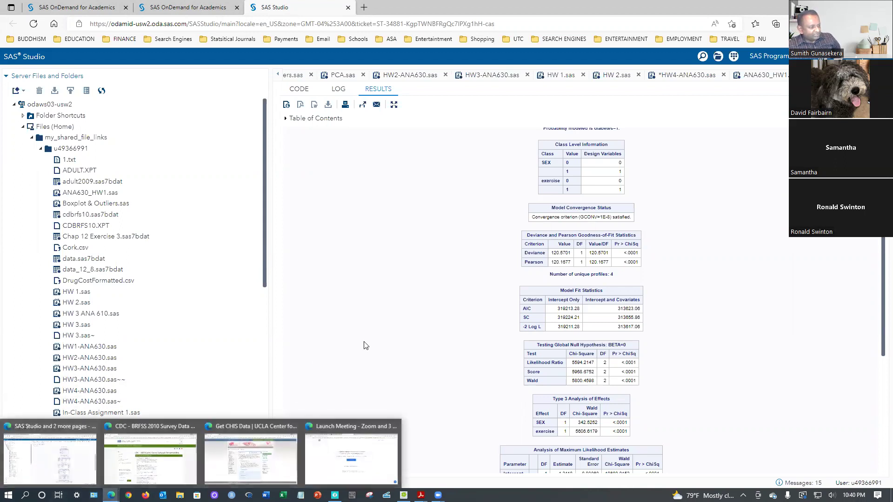
click(299, 89)
scroll(485, 356, down, 3)
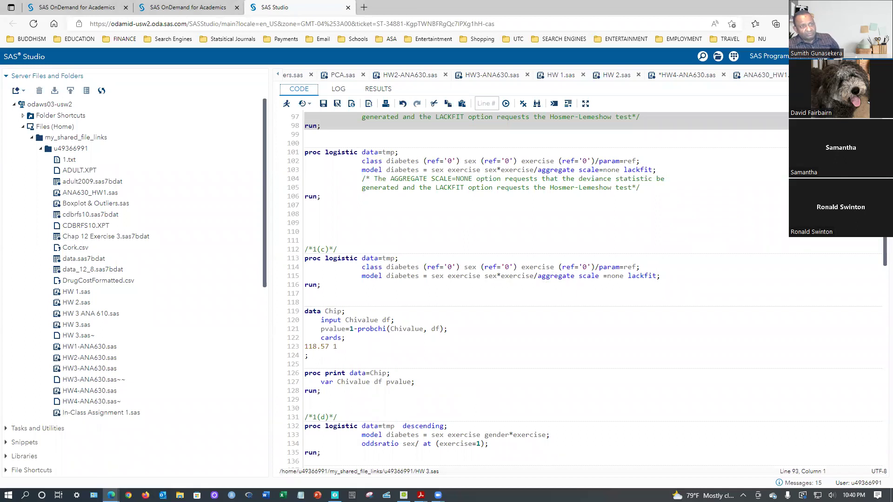
Open HW4-ANA630.sas~ and review its variable recoding and the Model 1 to 3 multinomial logistic code.
double_click(87, 403)
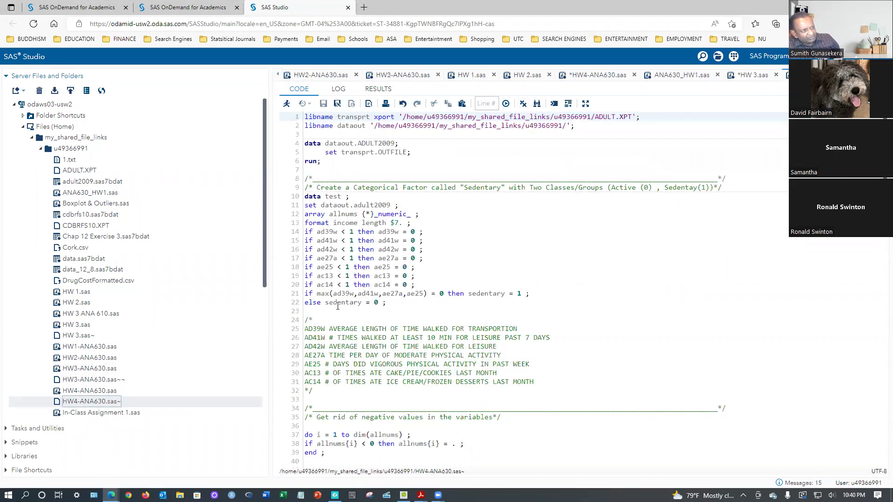
scroll(352, 308, down, 20)
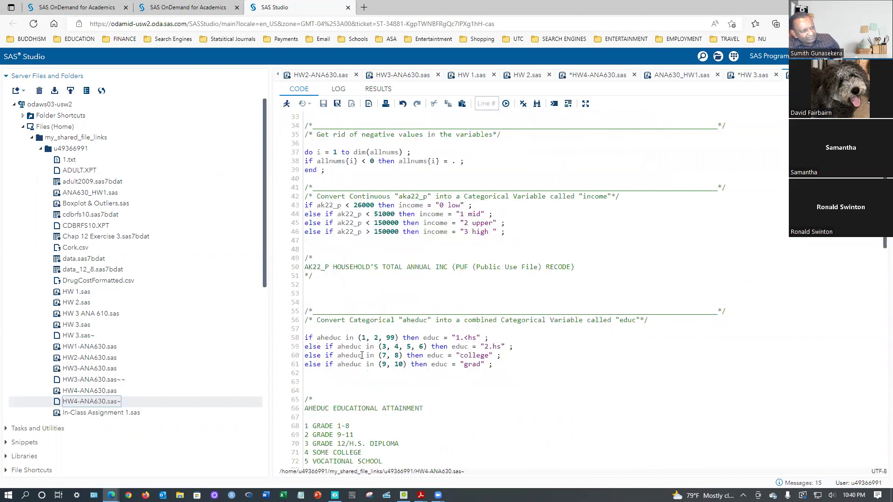
scroll(354, 391, down, 10)
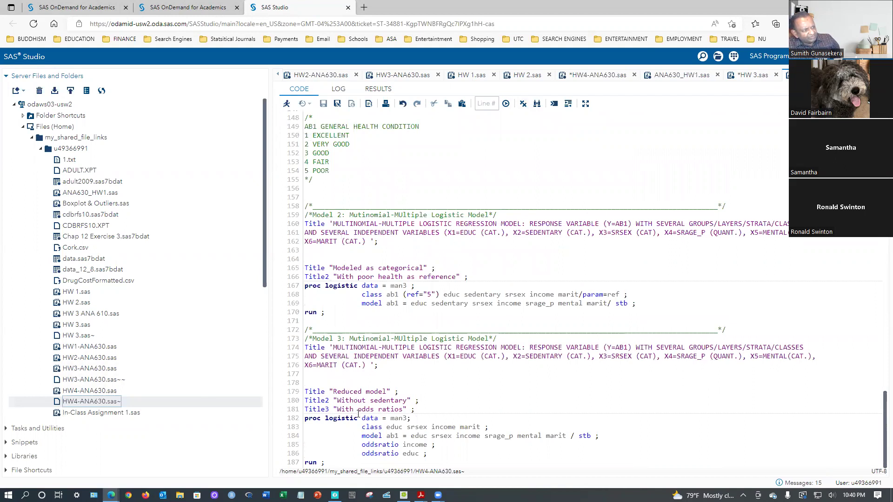
scroll(358, 413, up, 5)
scroll(358, 413, up, 5)
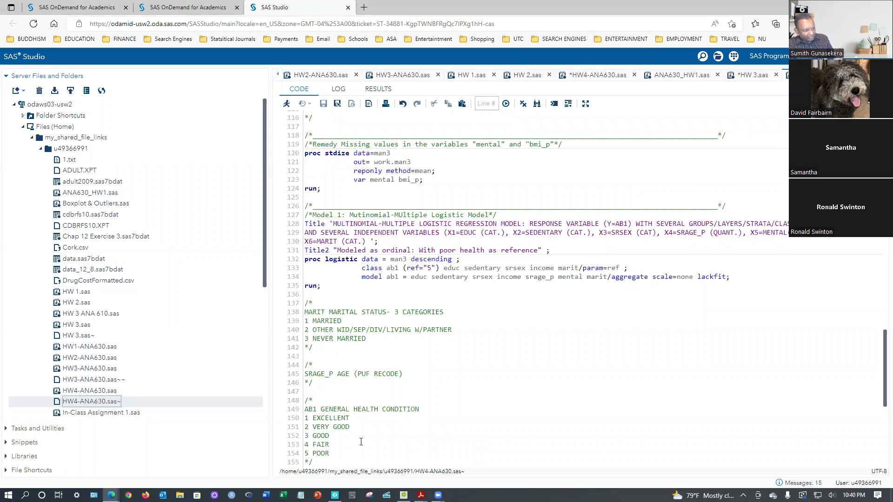
Review the class variables from ab1 to marit in the Model 1 proc logistic code and the recoding of educ and mental.
click(432, 268)
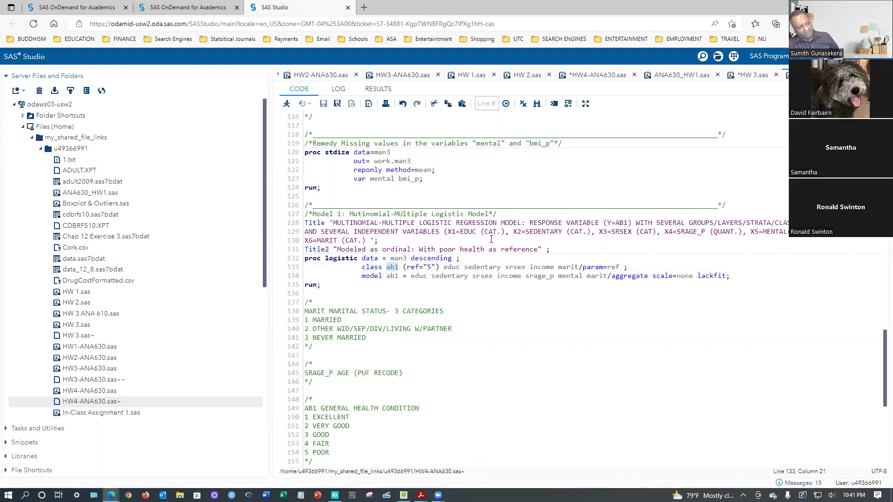
click(445, 267)
drag(445, 268, 576, 267)
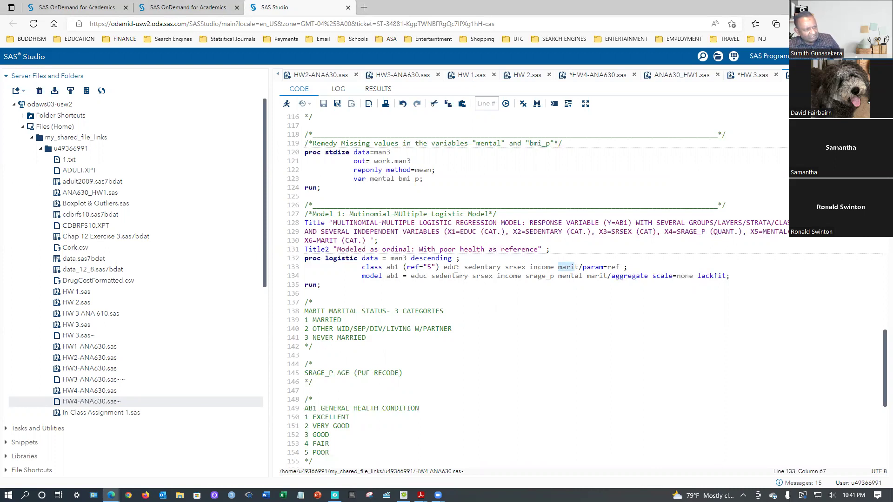
scroll(450, 294, up, 10)
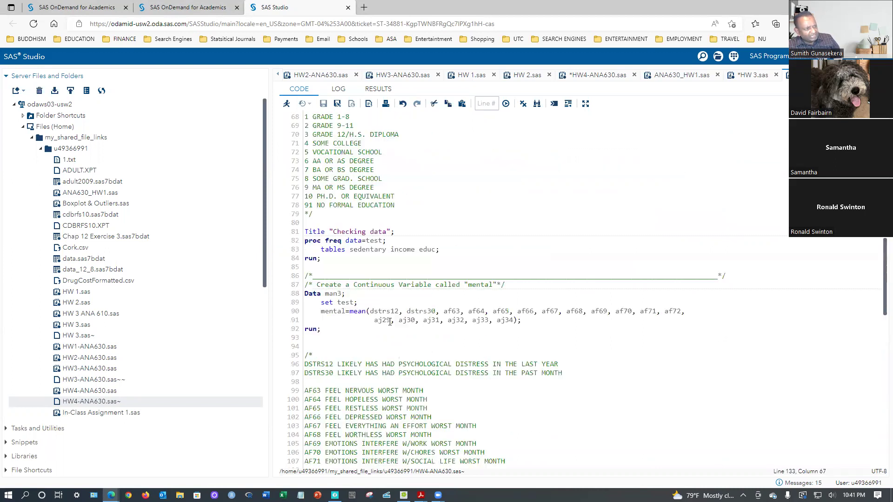
scroll(387, 322, up, 7)
scroll(375, 320, down, 2)
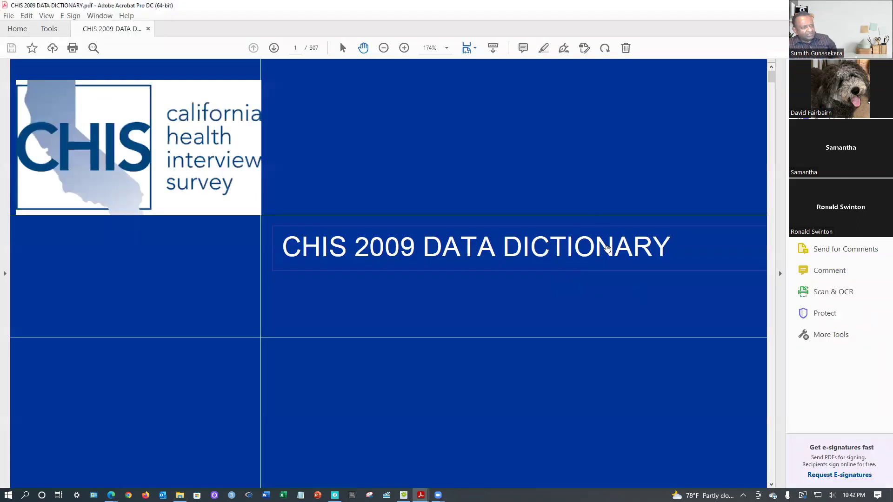
Switch to the CHIS 2009 DATA DICTIONARY PDF in Adobe Acrobat and look up AB1 in the alphabetical variable listing.
scroll(604, 249, down, 3)
scroll(605, 249, down, 15)
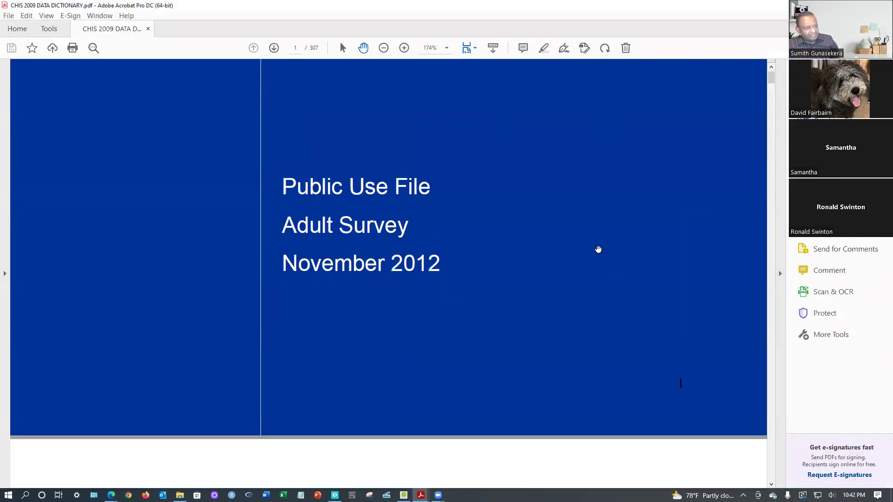
scroll(576, 254, down, 20)
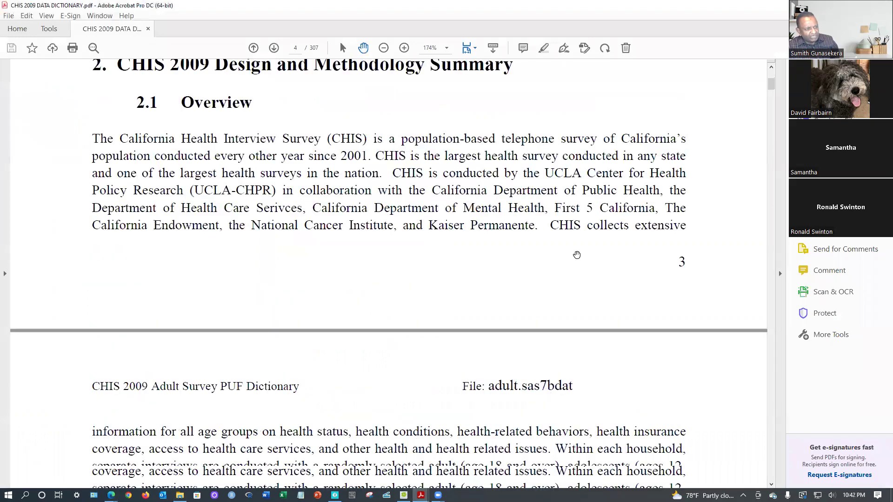
scroll(585, 257, down, 15)
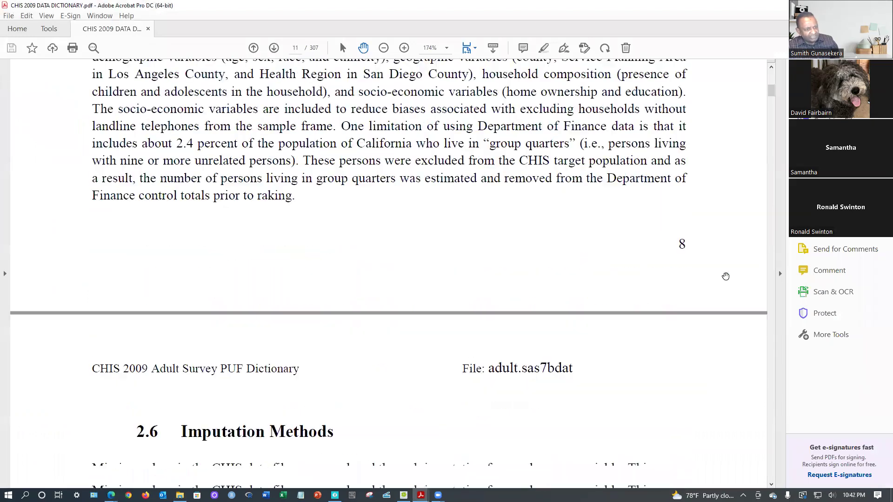
key(shift+F4)
scroll(620, 289, down, 20)
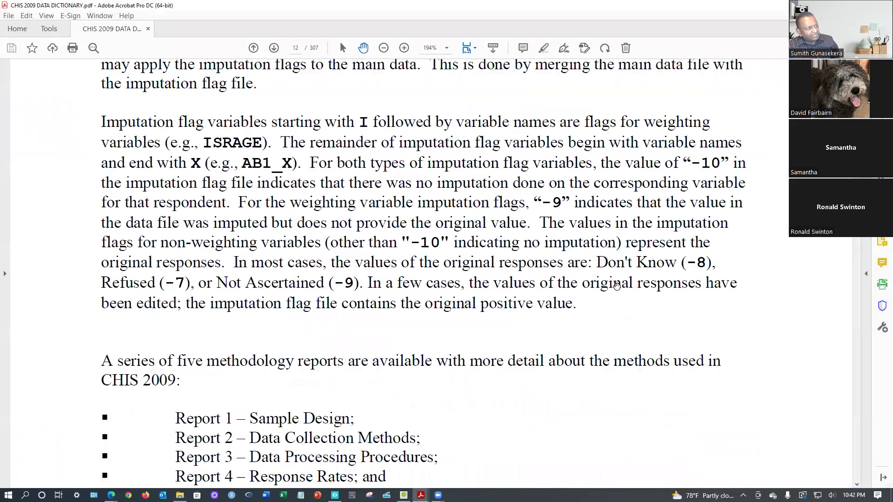
scroll(620, 288, down, 20)
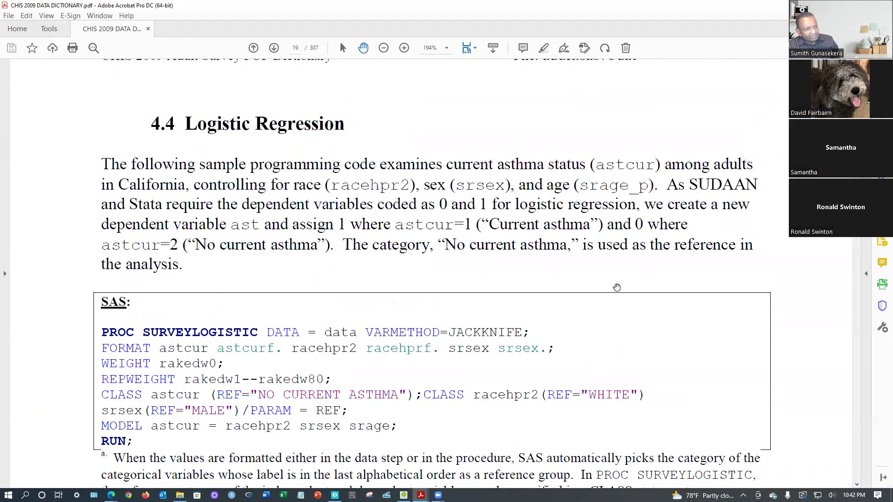
scroll(617, 287, down, 8)
scroll(618, 286, down, 5)
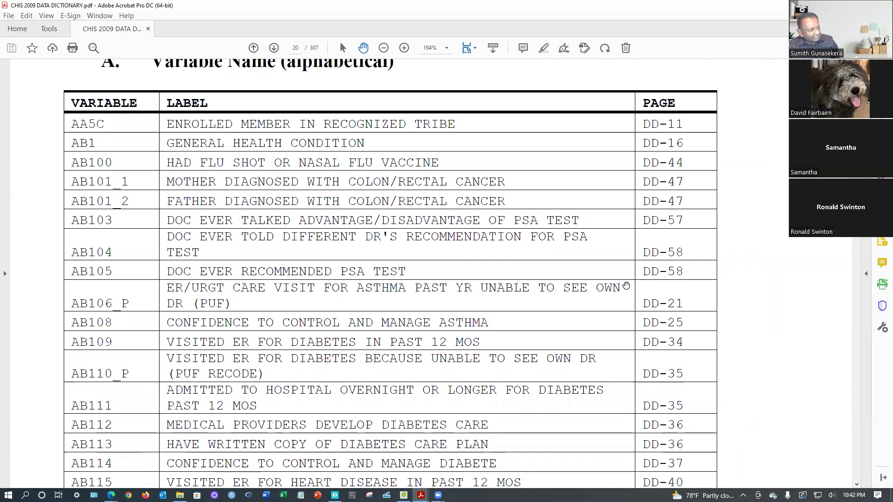
scroll(442, 290, up, 1)
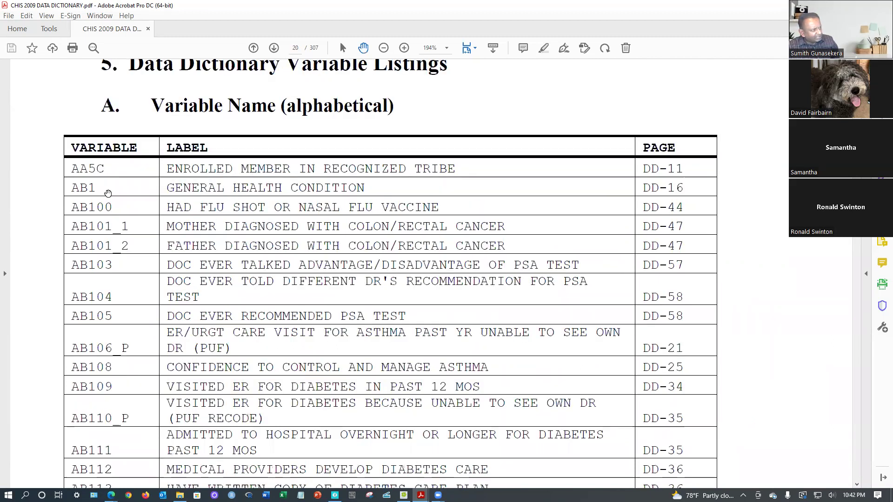
scroll(79, 188, up, 1)
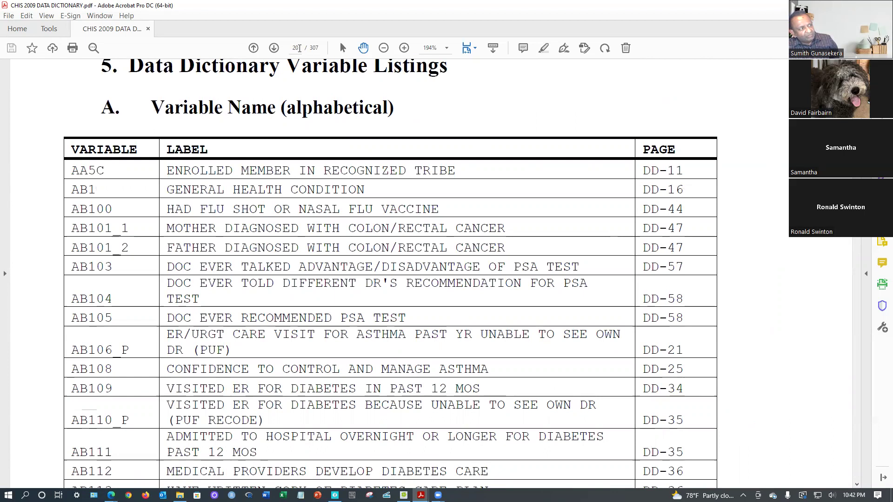
Go to page 64 of the dictionary and examine the AB1 General Health Condition entry and its value codes.
click(295, 47)
text(64)
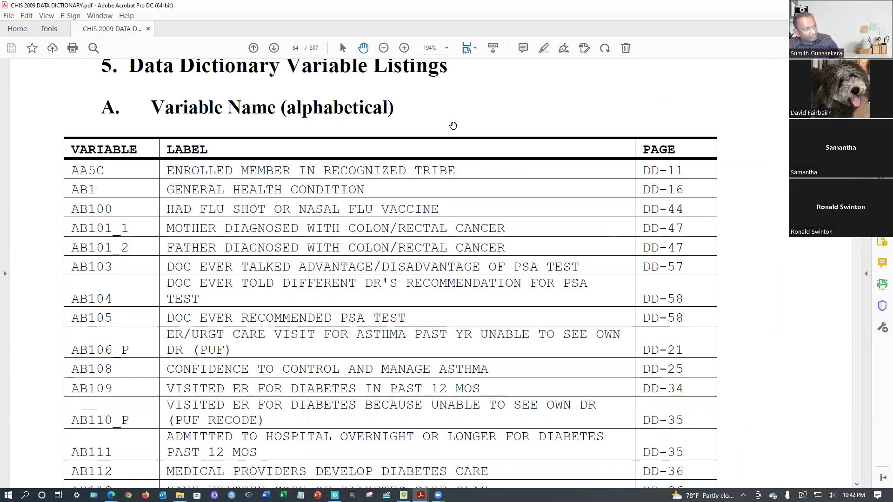
key(Return)
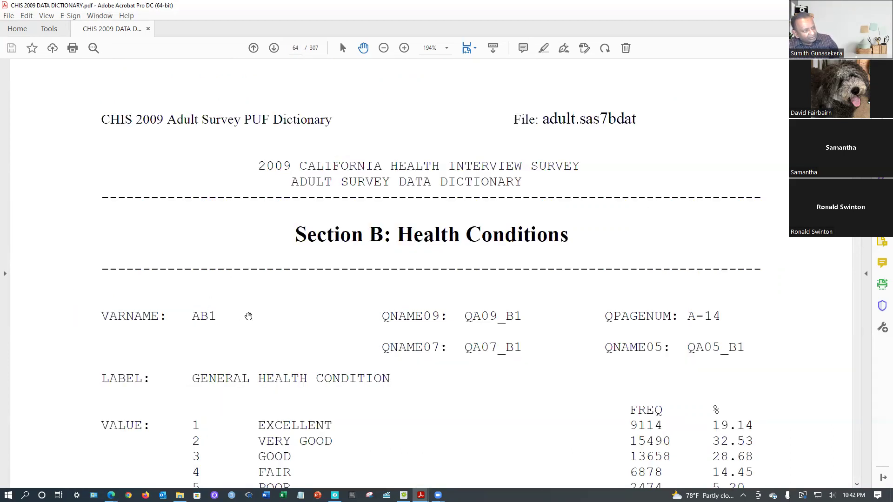
scroll(249, 315, down, 1)
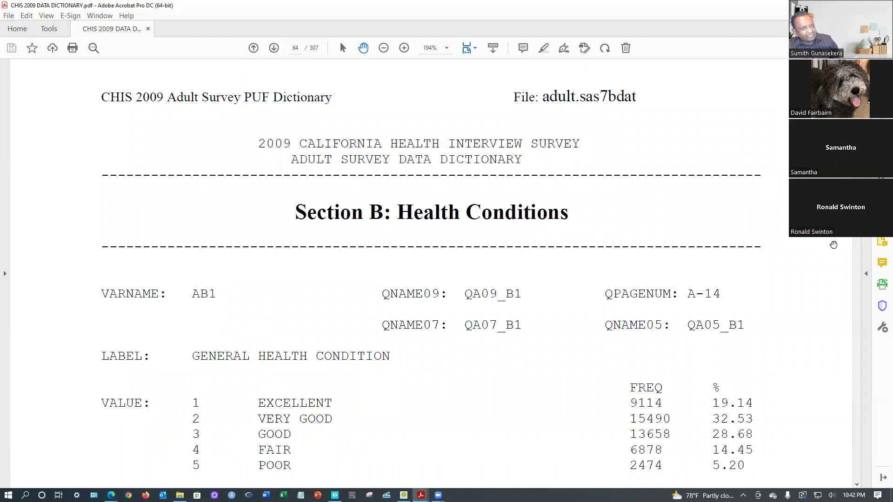
Go back to the start of the alphabetical variable listing in section 5 of the data dictionary.
scroll(584, 71, up, 5)
key(Home)
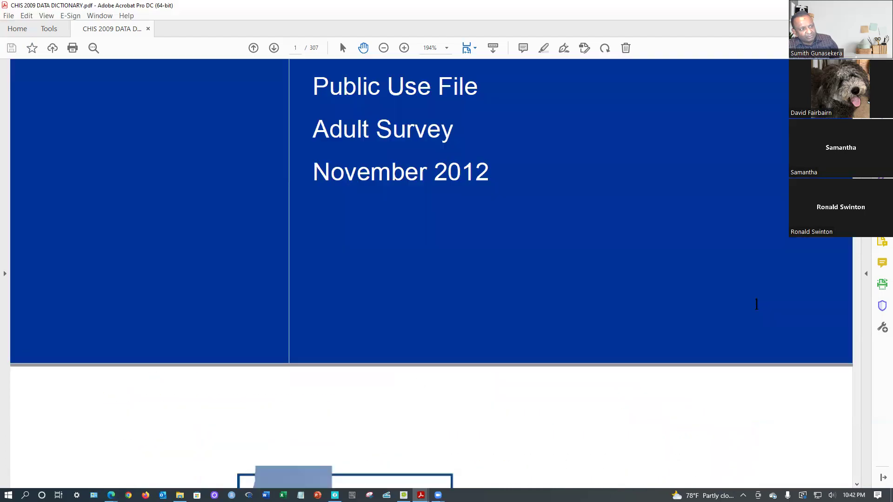
mouse_move(856, 99)
mouse_down()
mouse_move(857, 176)
mouse_move(856, 64)
mouse_move(857, 95)
mouse_up()
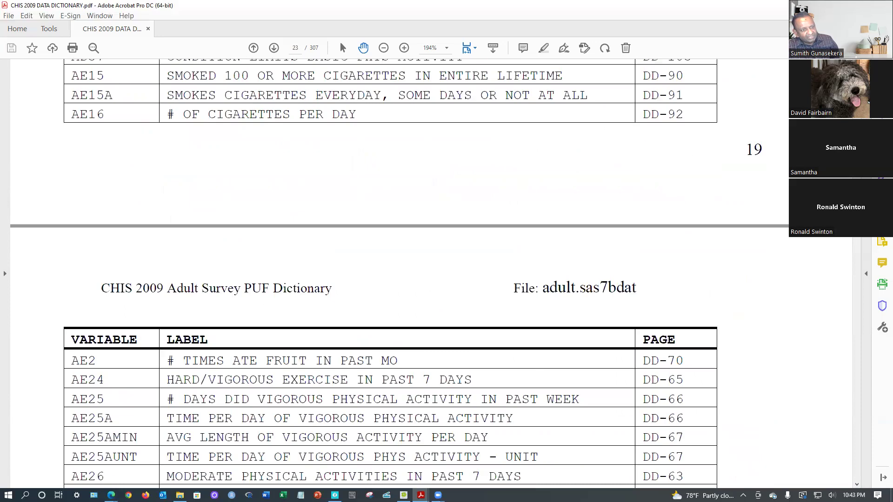
scroll(650, 295, up, 15)
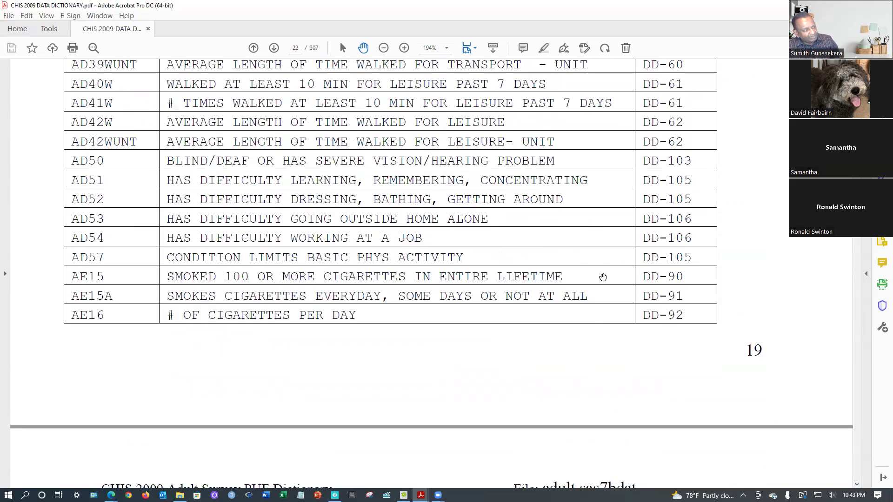
scroll(297, 215, up, 15)
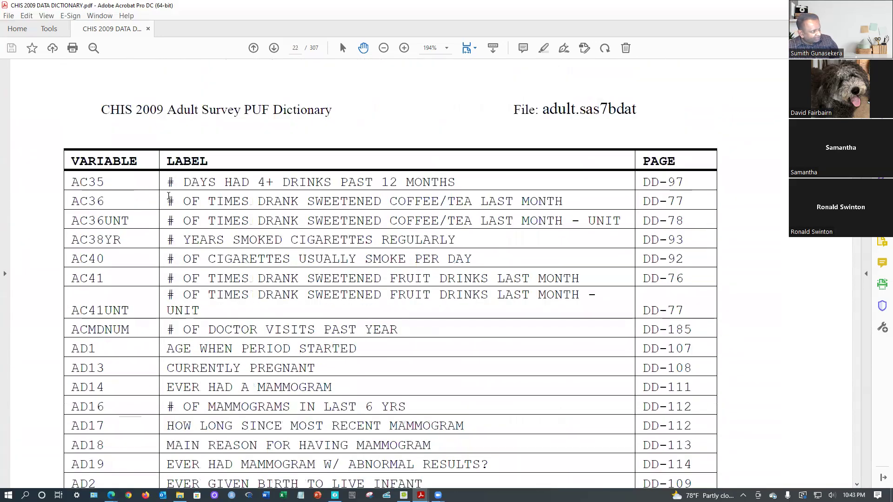
scroll(156, 190, up, 15)
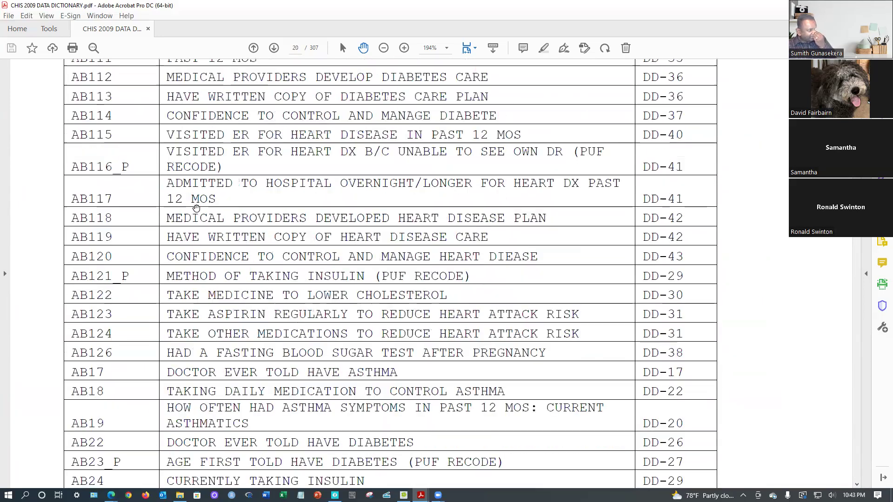
scroll(124, 198, up, 8)
scroll(123, 198, down, 14)
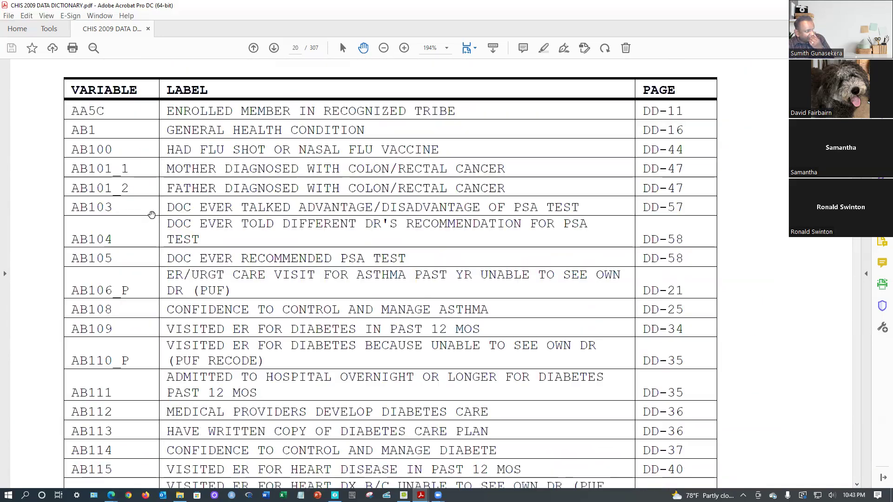
scroll(99, 118, up, 10)
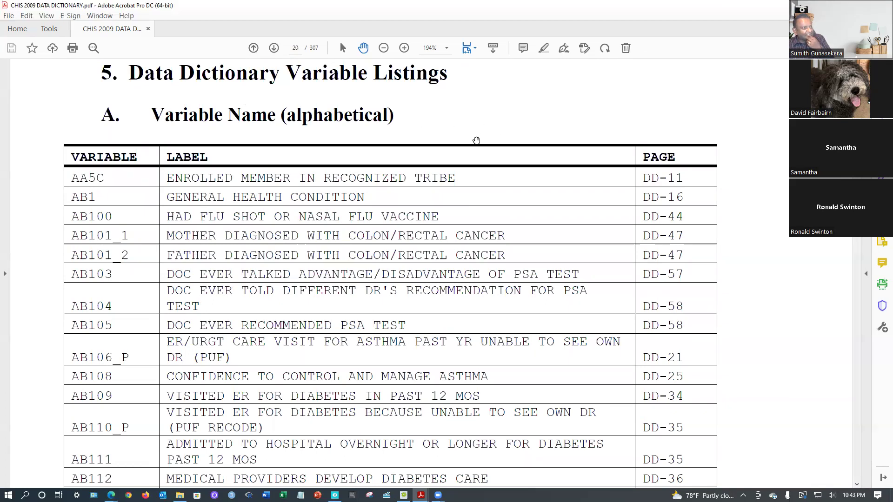
Select the AB1 General Health Condition row to point out its DD-16 page reference, and clear the selection.
drag(89, 199, 198, 214)
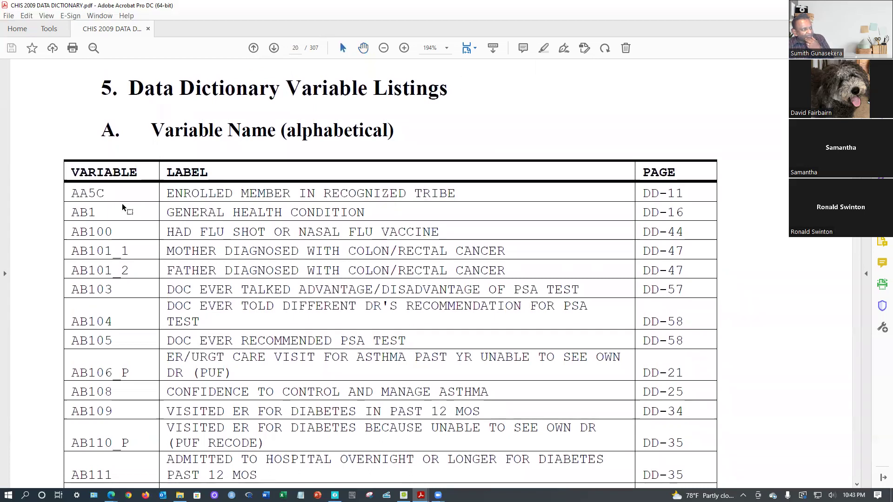
mouse_move(75, 206)
mouse_down()
mouse_move(127, 216)
mouse_move(553, 223)
mouse_move(676, 213)
mouse_move(694, 222)
mouse_move(685, 212)
mouse_up()
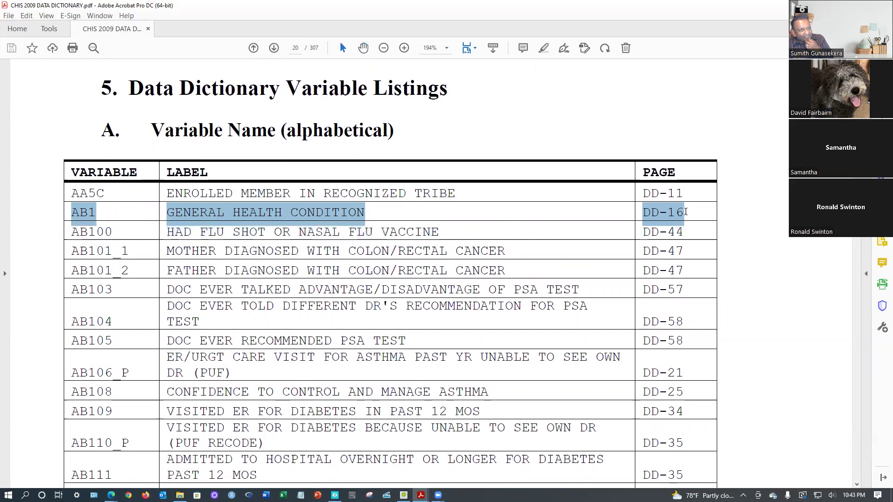
drag(687, 209, 686, 213)
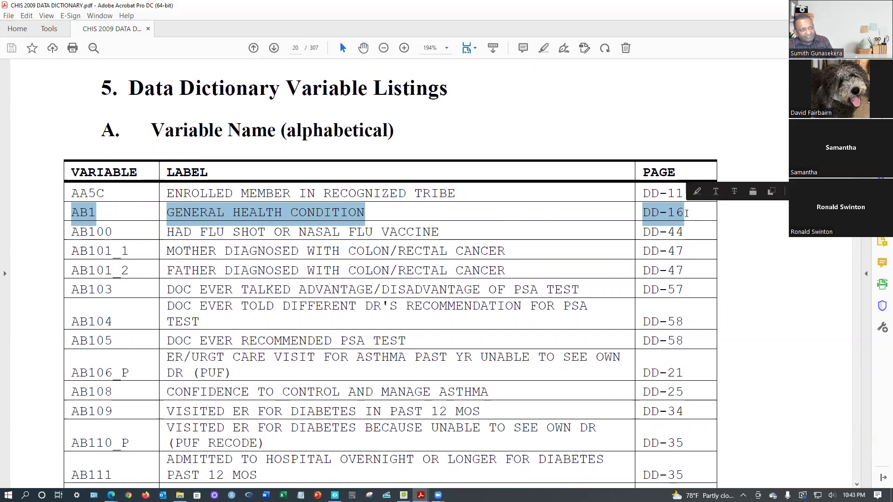
click(687, 213)
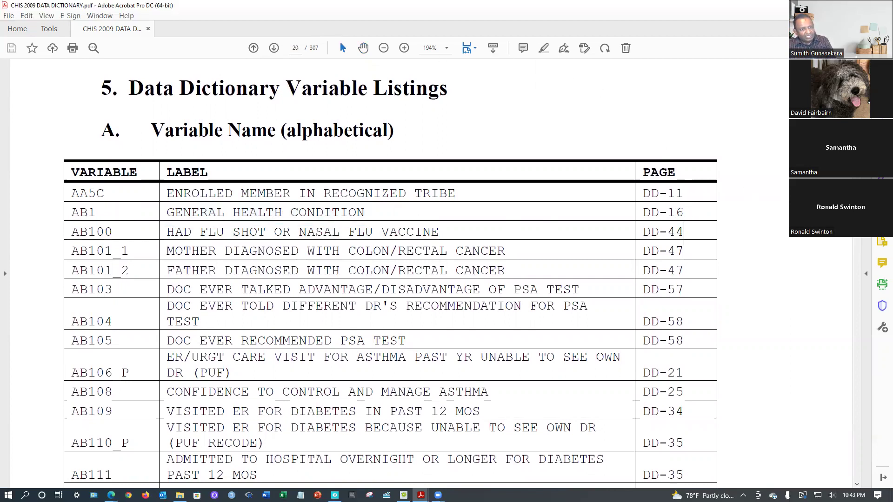
Add a text box reading "+ 48 pp" above the page column of the alphabetical variable listing.
click(880, 263)
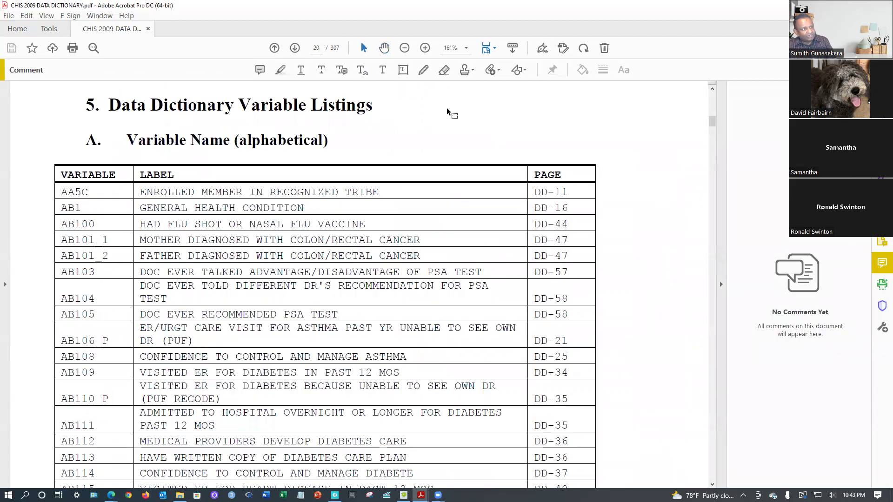
click(402, 70)
click(464, 121)
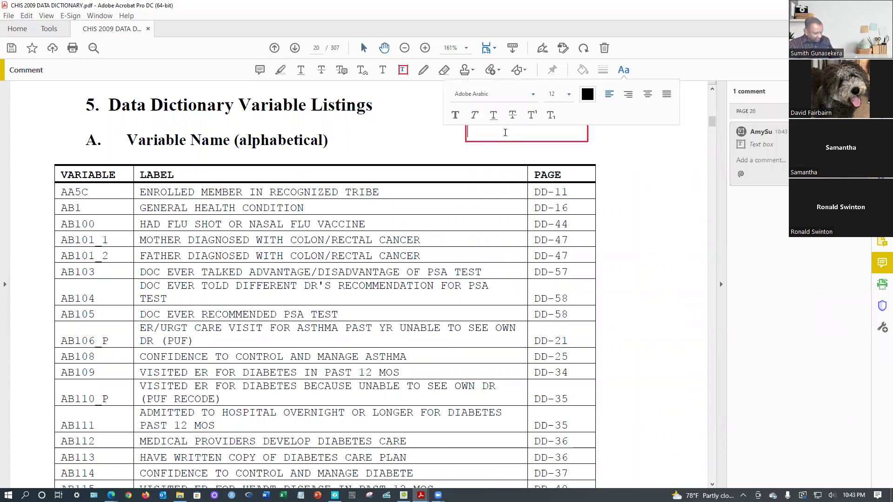
text(+ 48 pp)
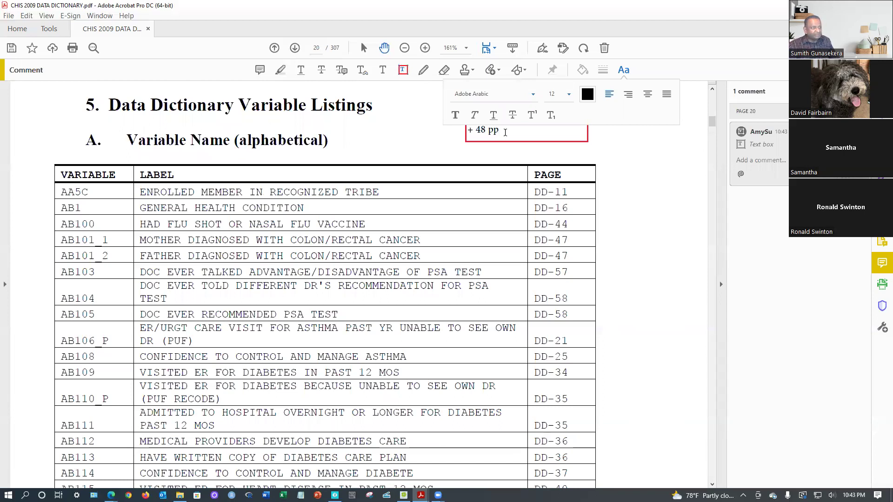
scroll(651, 166, up, 1)
click(651, 165)
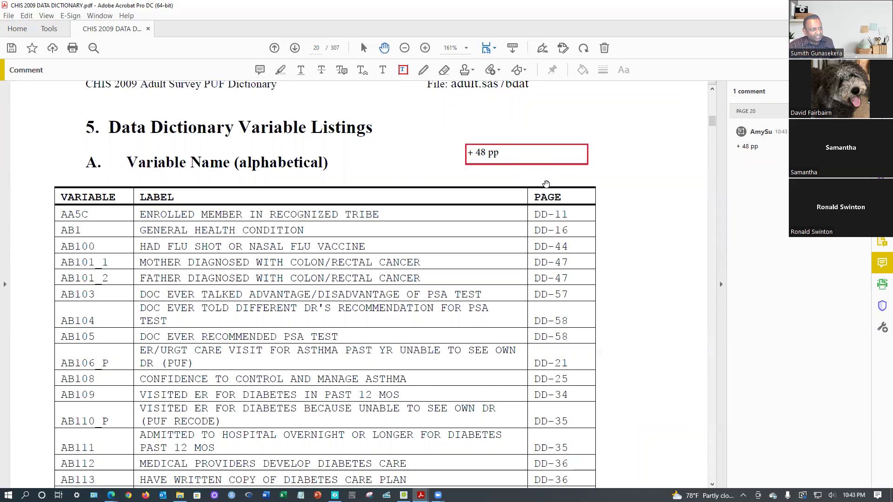
Jump from the variable listing to page 64 to demonstrate the page offset with the AB1 entry.
click(321, 46)
text(64)
key(Return)
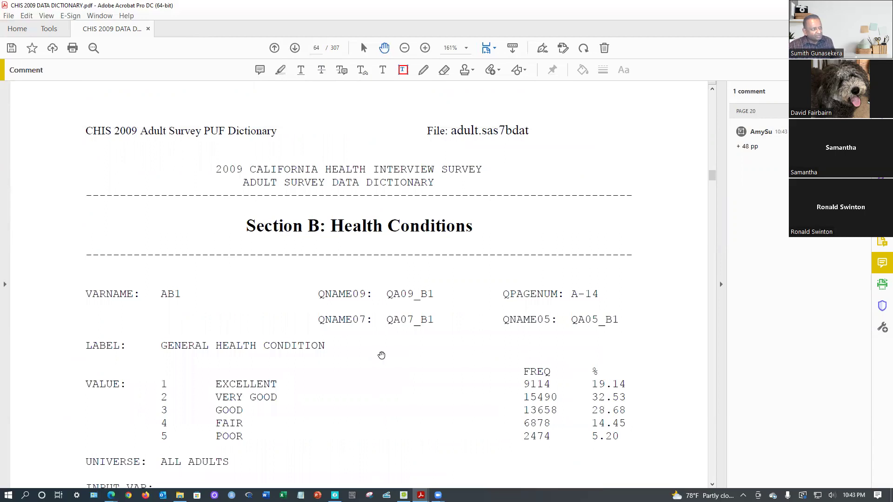
scroll(509, 390, down, 1)
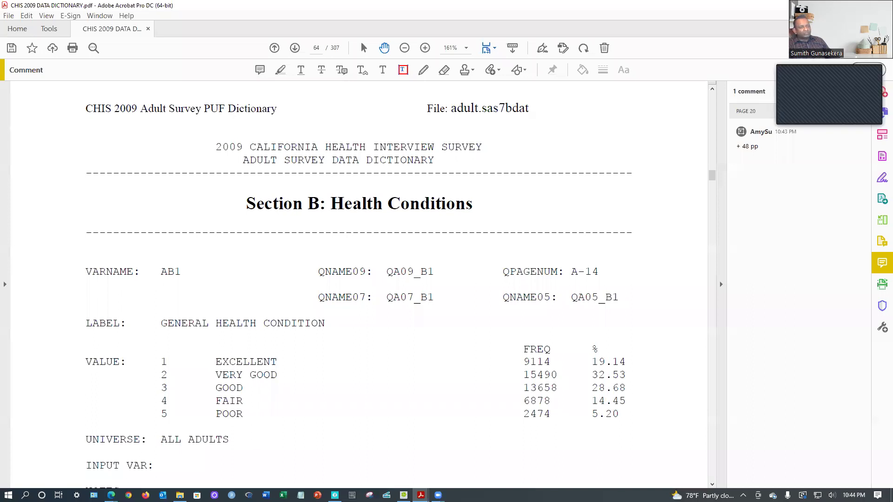
Close CHIS 2009 DATA DICTIONARY.pdf without saving the changes and return to HW4-ANA630.sas~ in SAS Studio.
key(ctrl+w)
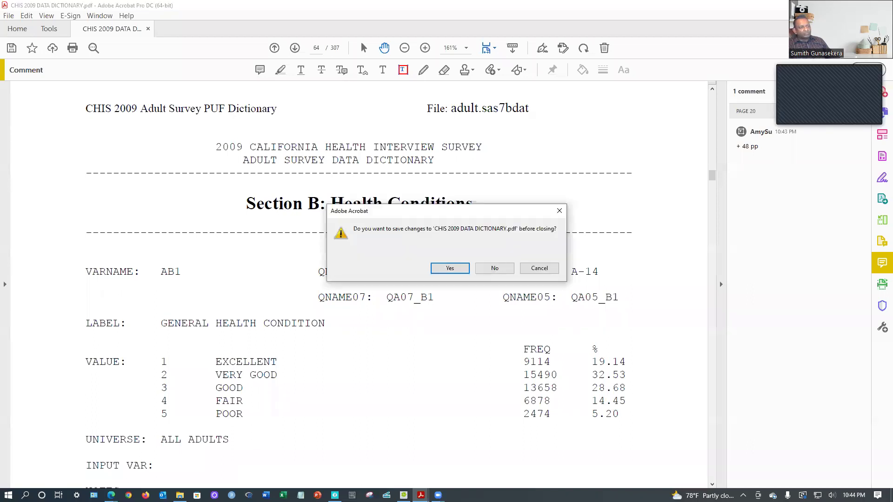
click(495, 268)
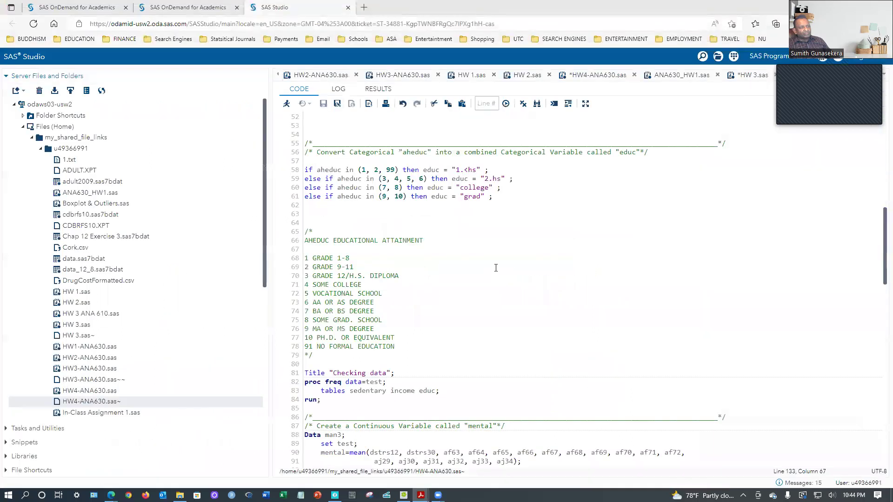
click(698, 238)
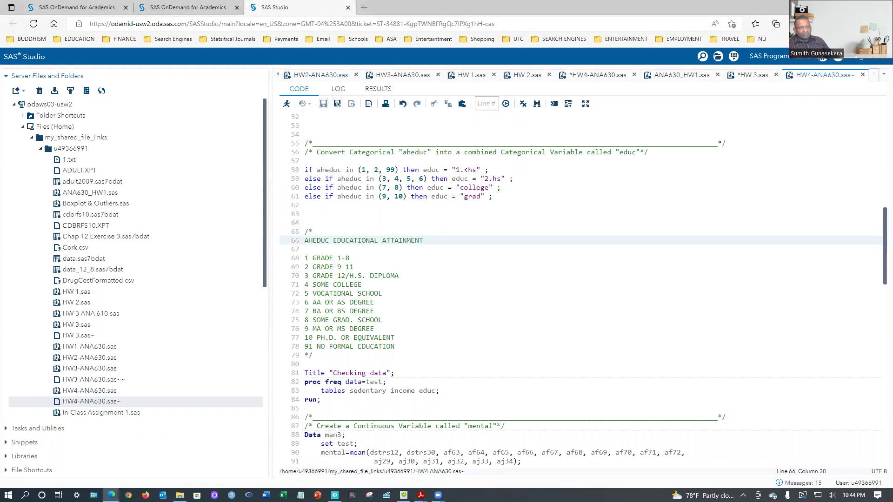
Save HW4-ANA630.sas and HW 3.sas, and stay on the site with HW4-ANA630.sas~ open.
click(529, 75)
click(579, 78)
click(324, 103)
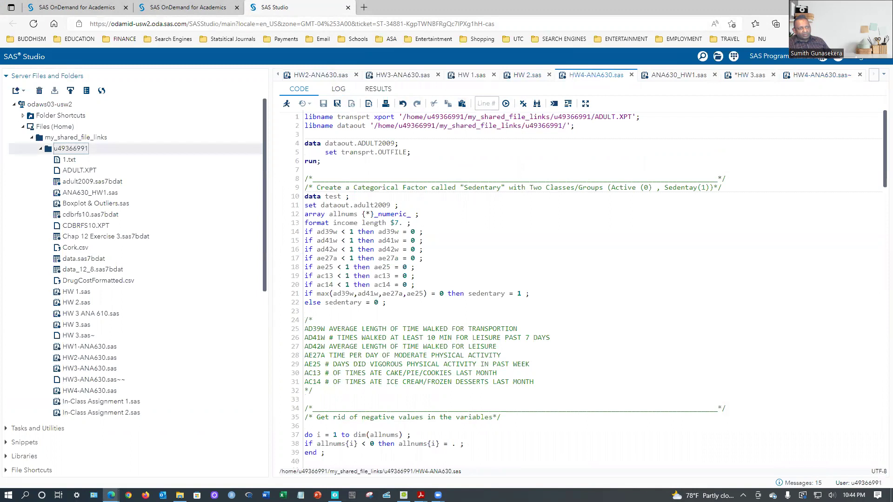
click(534, 92)
click(745, 78)
click(323, 103)
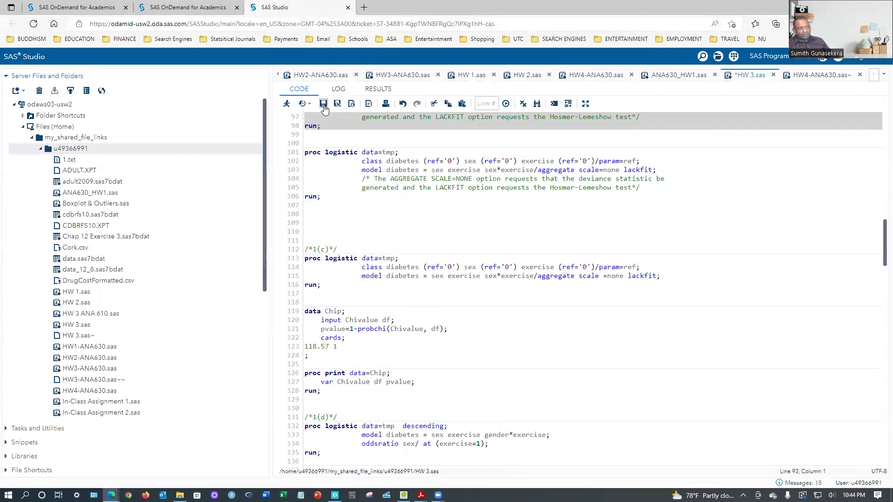
click(808, 76)
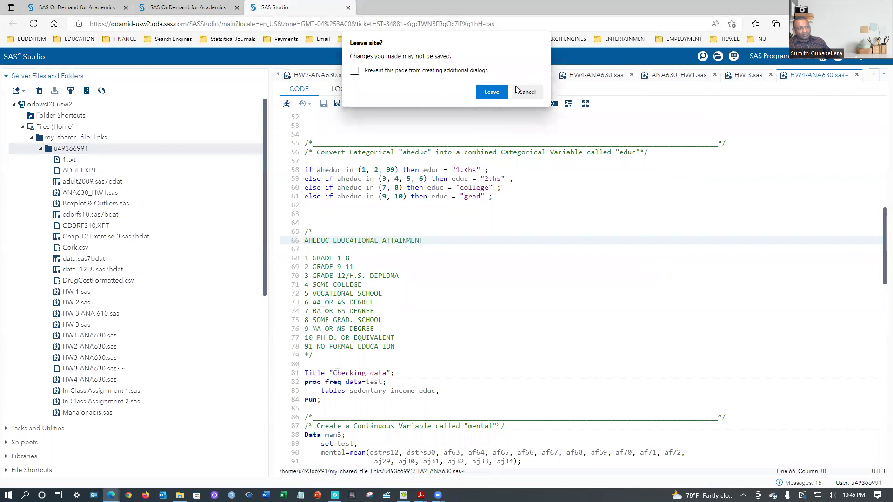
click(526, 93)
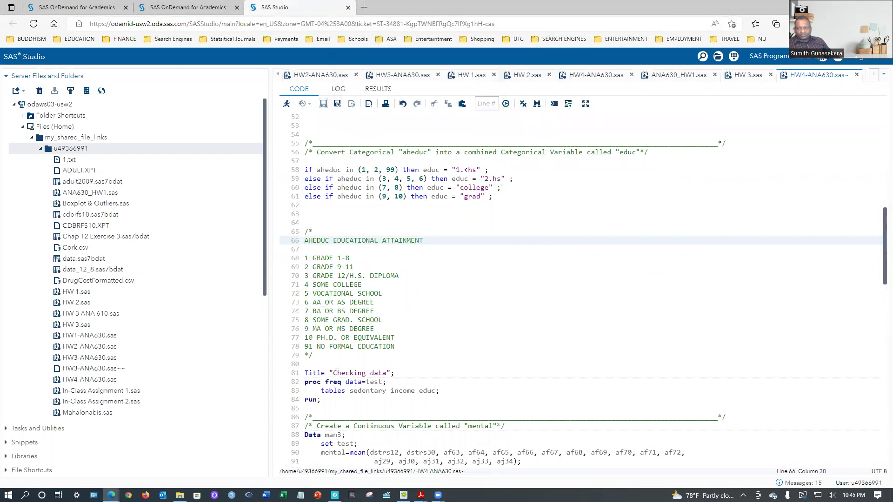